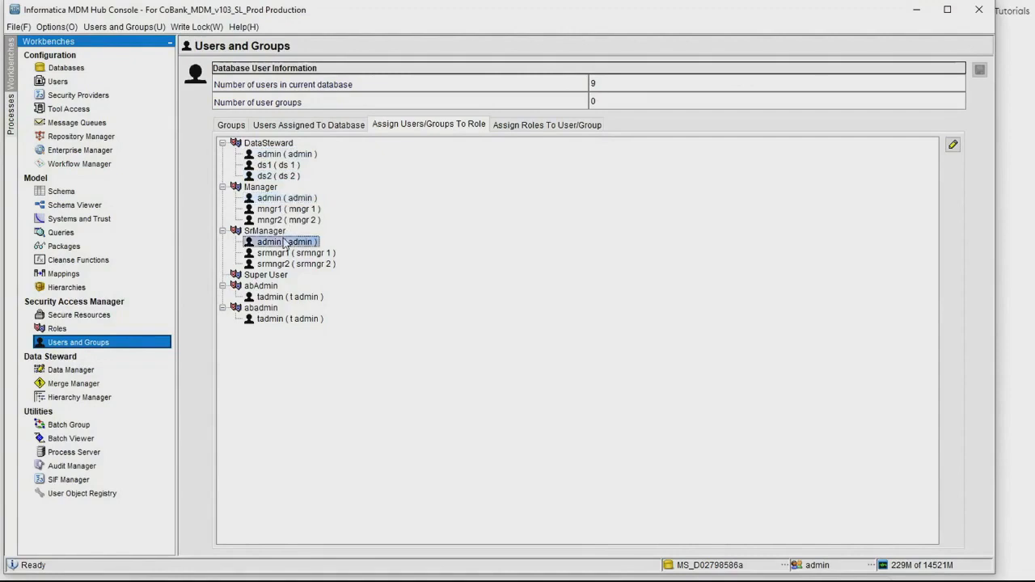
Check the user assignments under the abAdmin and abadmin roles.
click(271, 298)
click(277, 318)
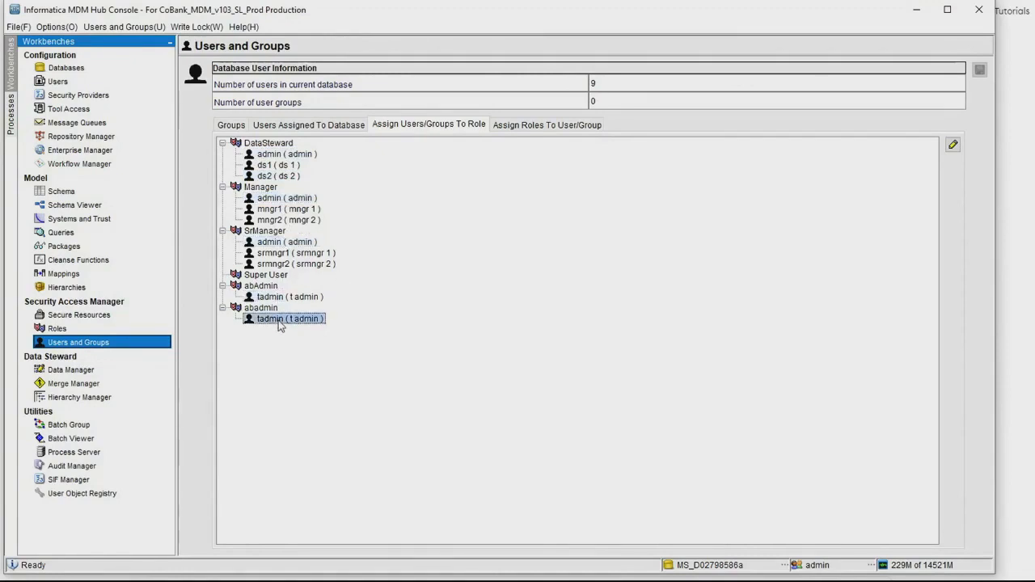
click(265, 286)
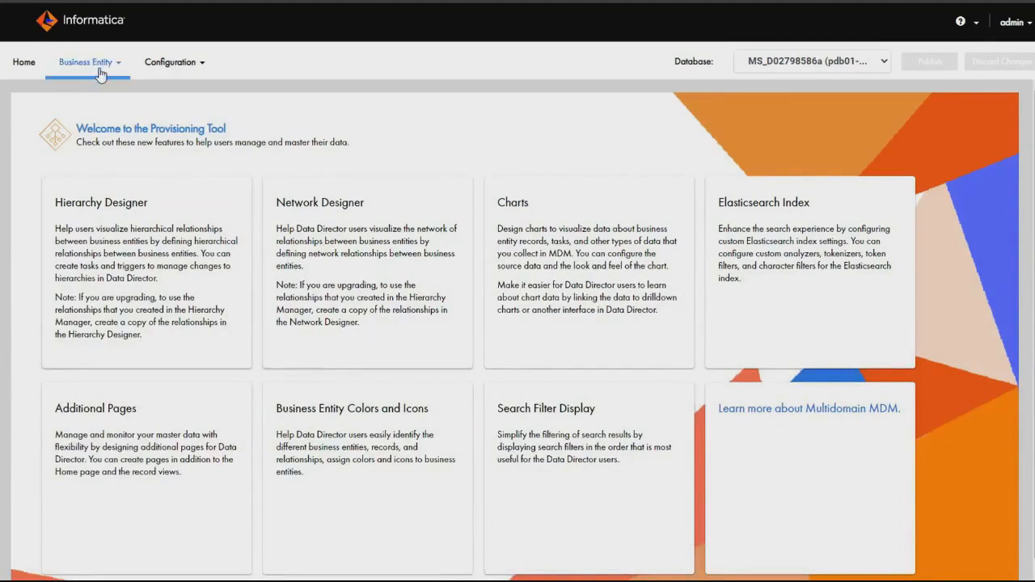
Switch to the Provisioning Tool and open the DefaultApproval template among the business entity task templates.
click(98, 69)
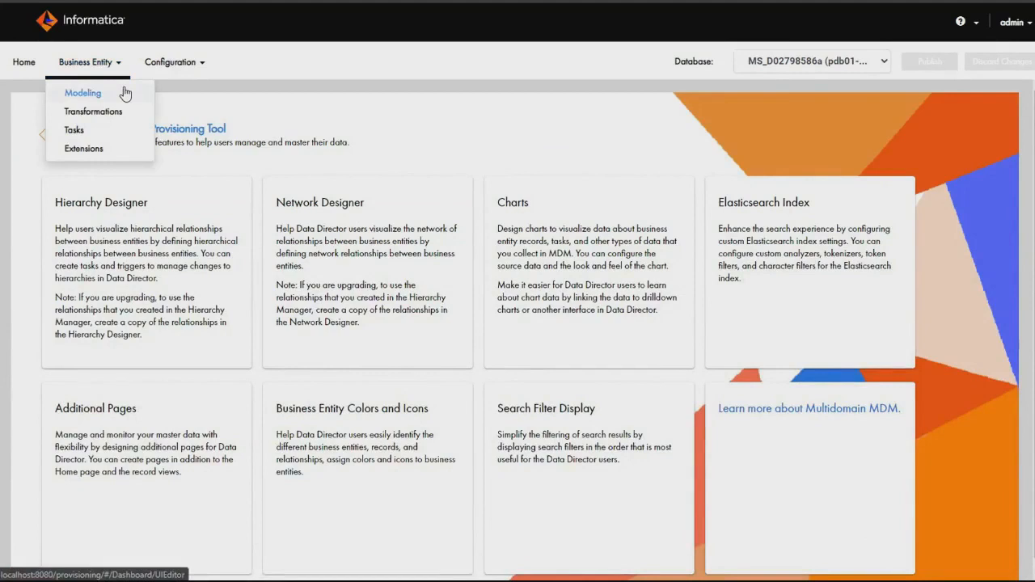
click(123, 131)
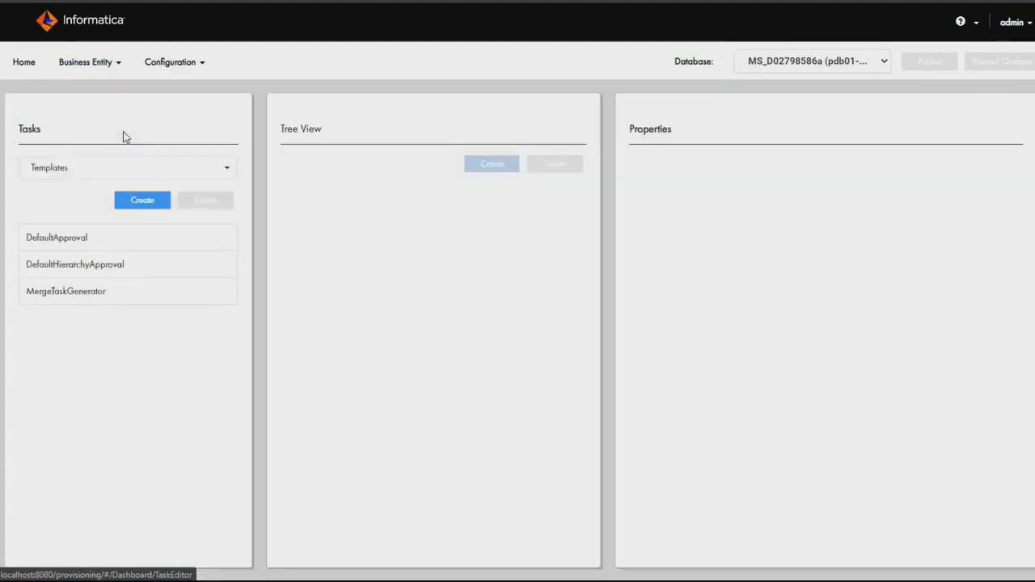
click(224, 170)
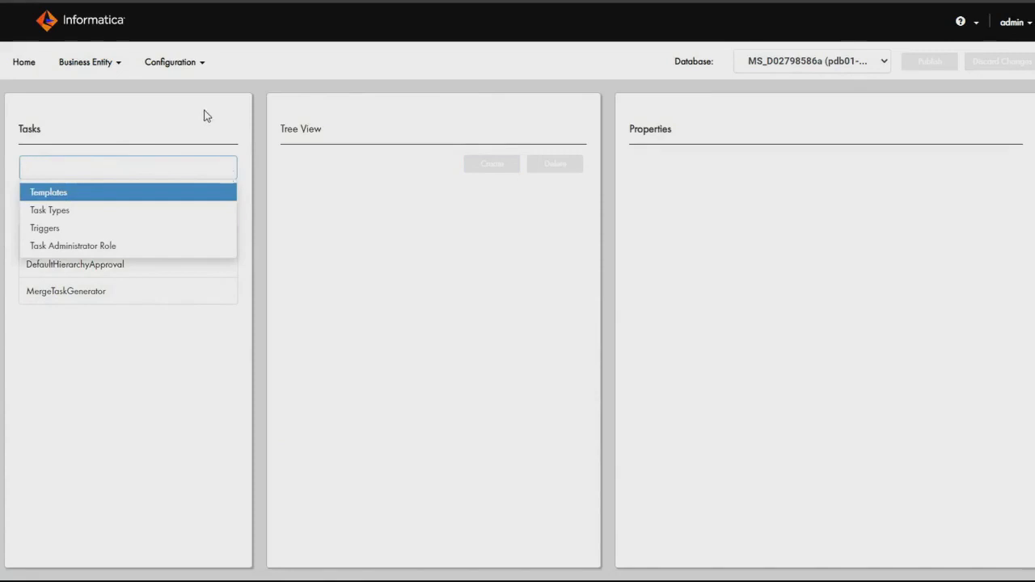
click(159, 196)
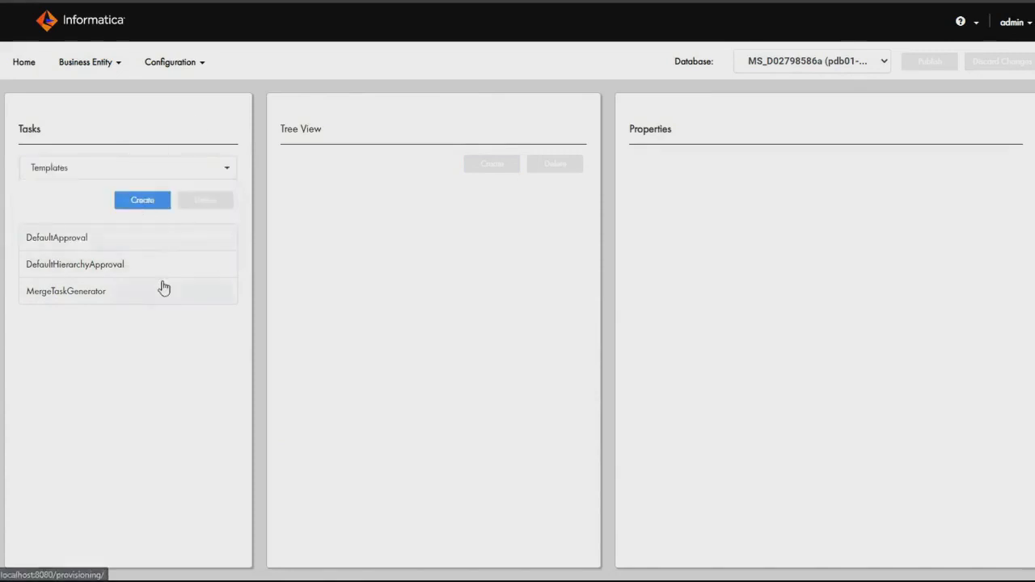
click(99, 239)
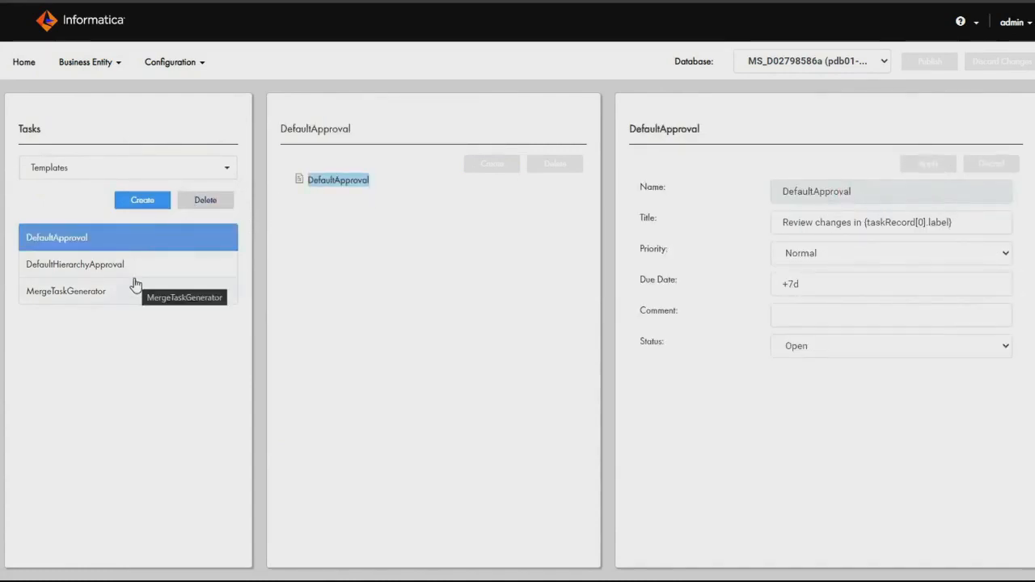
Start a new task template named Test with the title TestLabelTitle.
click(144, 207)
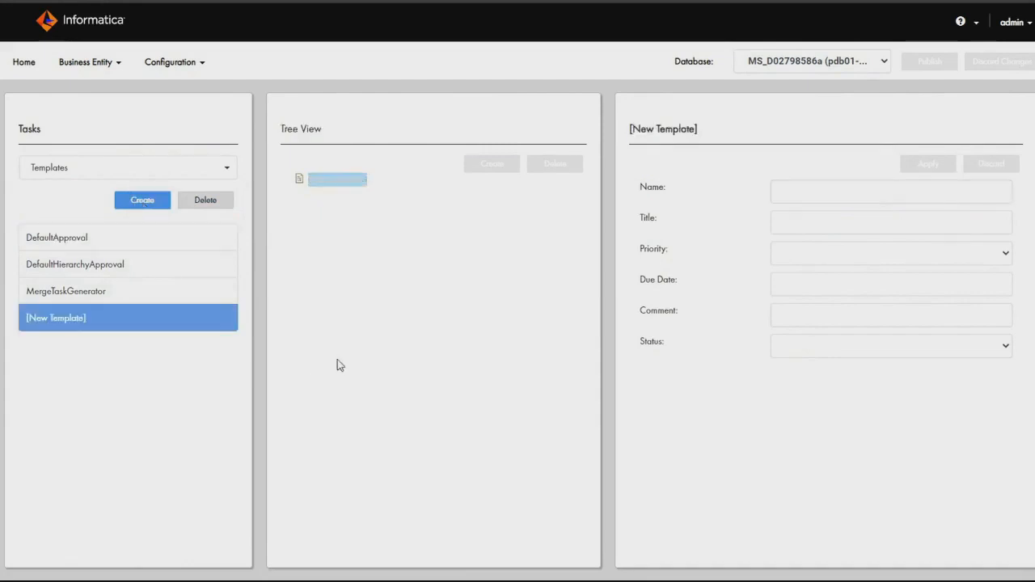
click(815, 192)
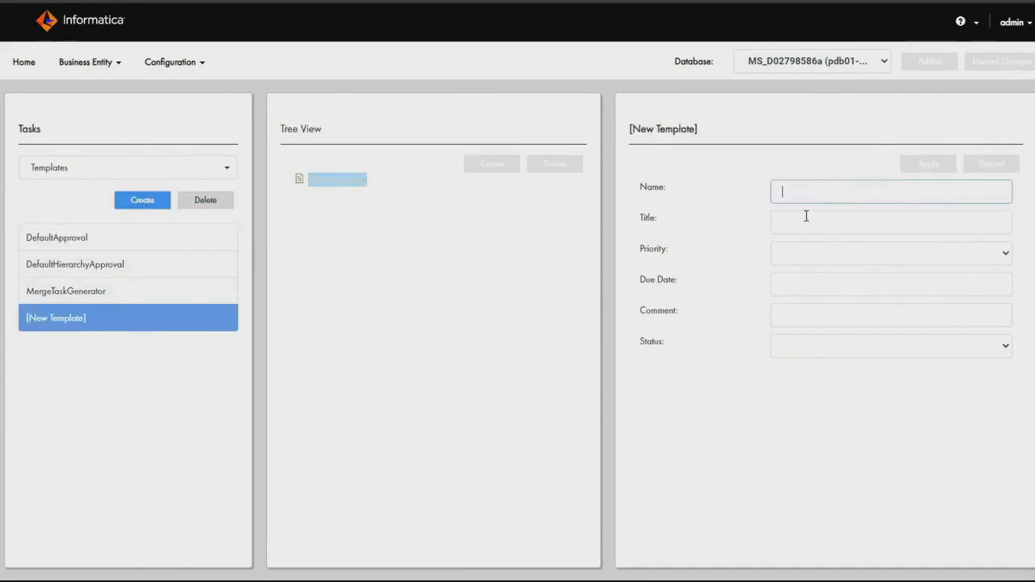
text(Test)
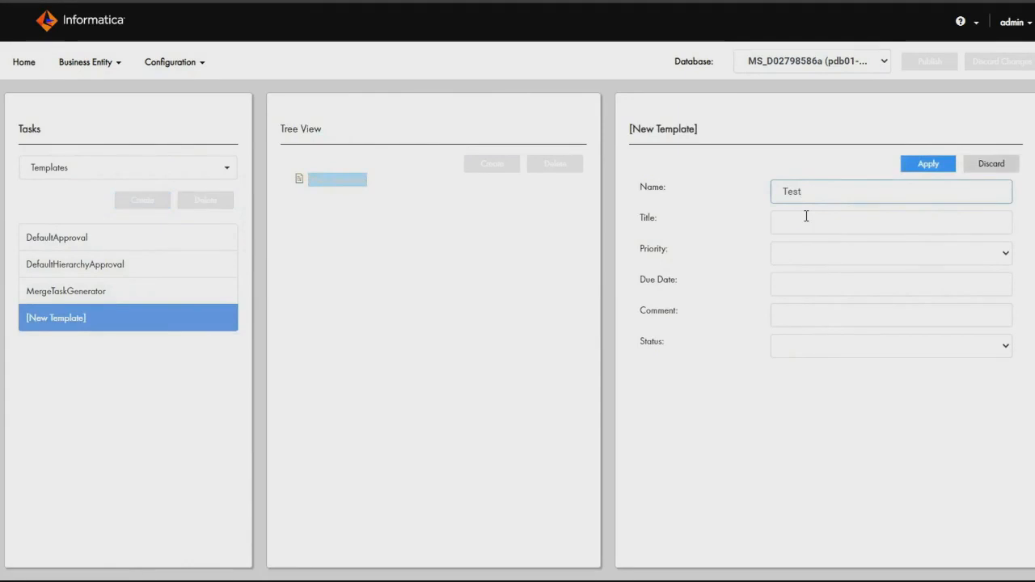
click(806, 216)
text(T)
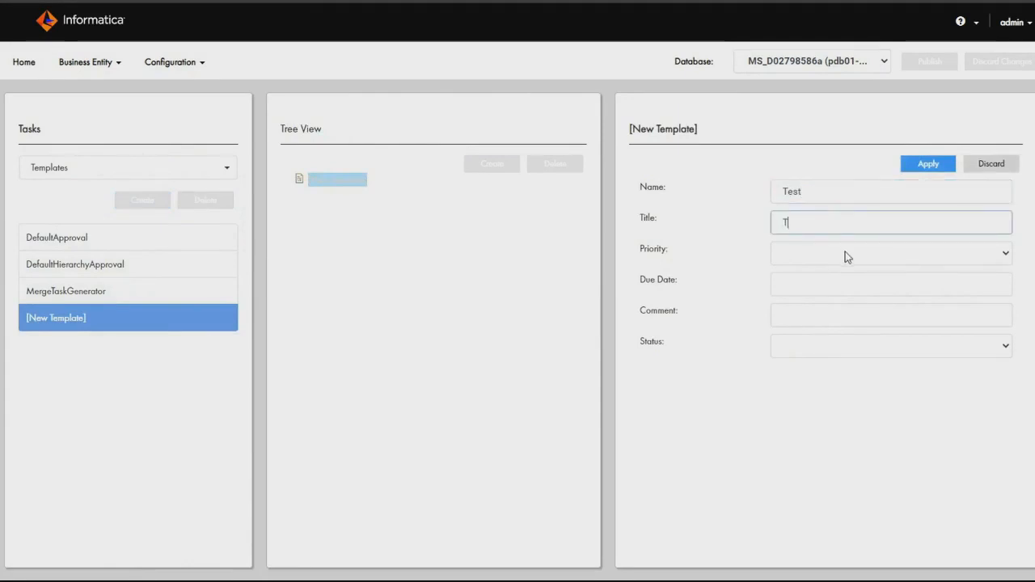
text(estLabelTitle)
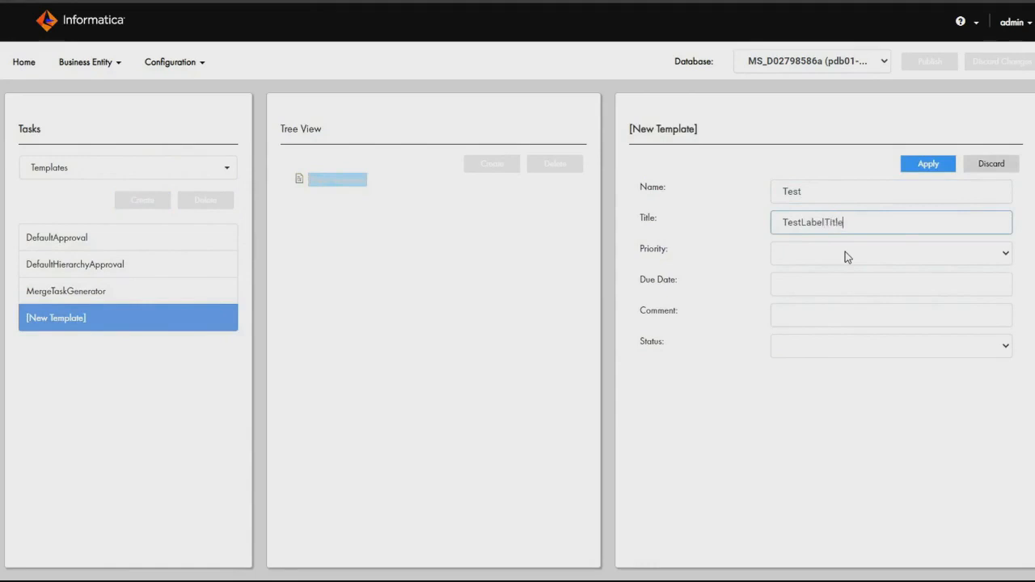
Give the new template Normal priority, due date +7d, comment "Default Comments" and status Open, and apply it.
click(857, 254)
click(853, 285)
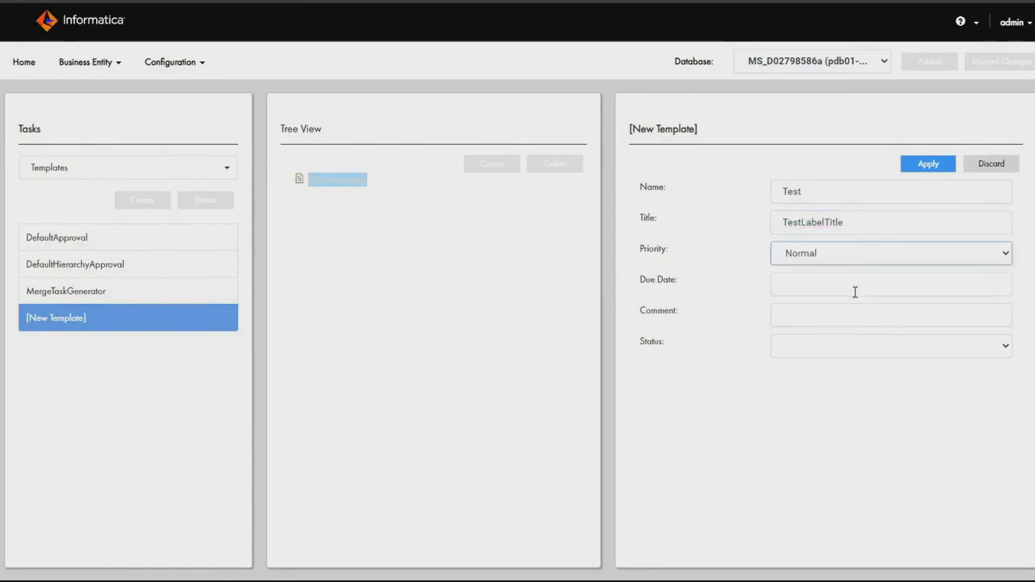
click(854, 292)
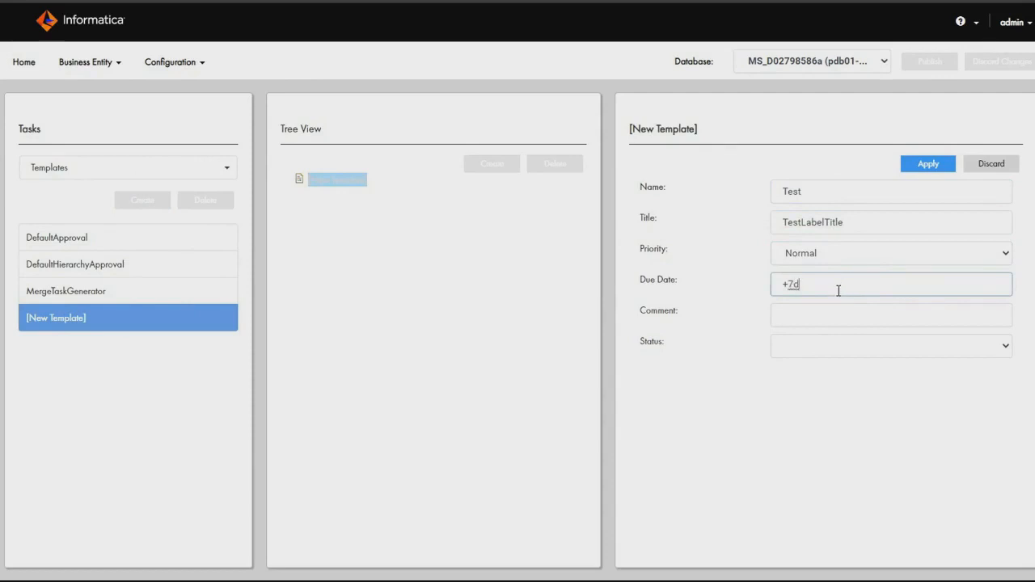
click(850, 315)
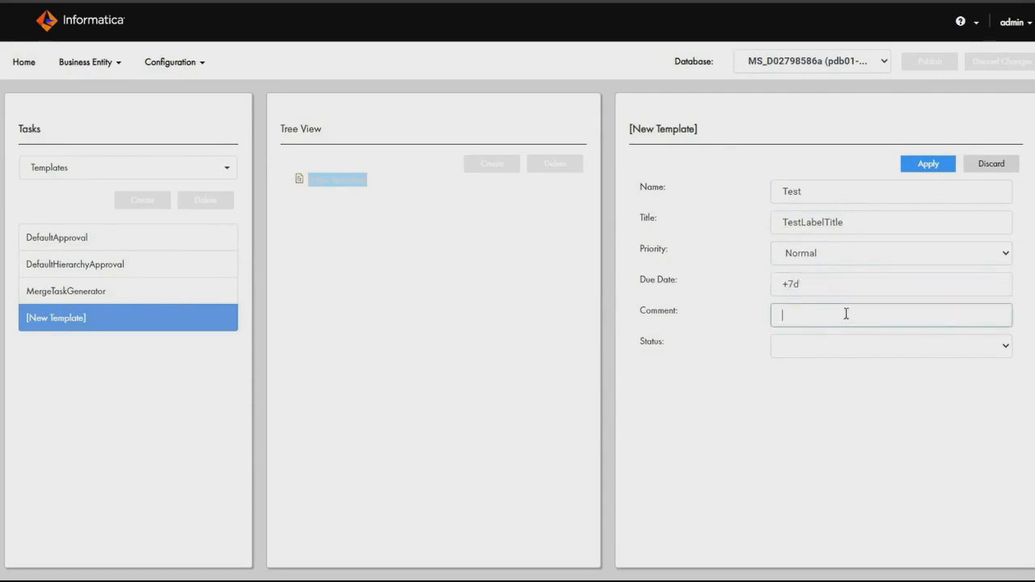
text(Default Comments)
click(859, 352)
click(857, 368)
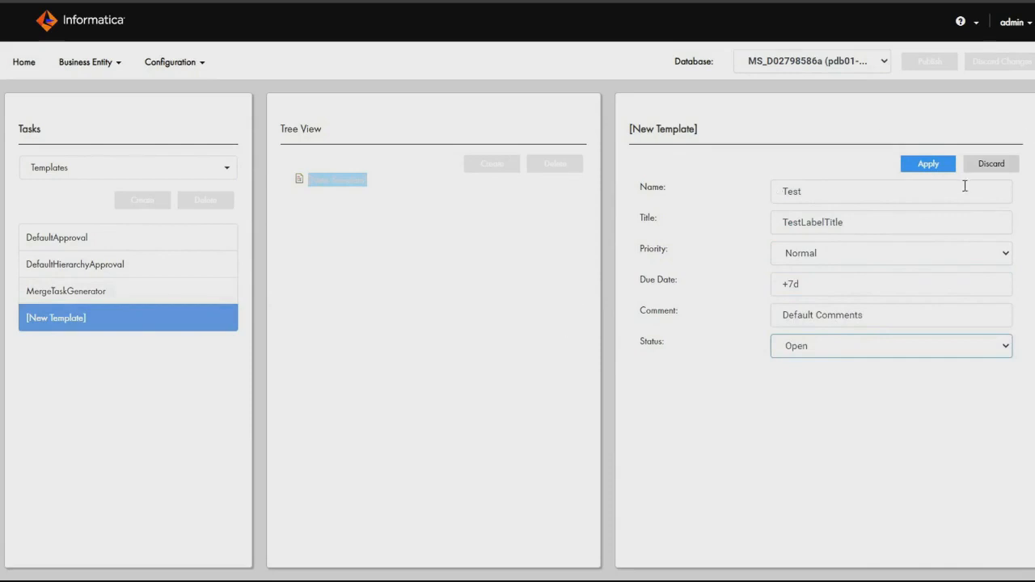
click(936, 165)
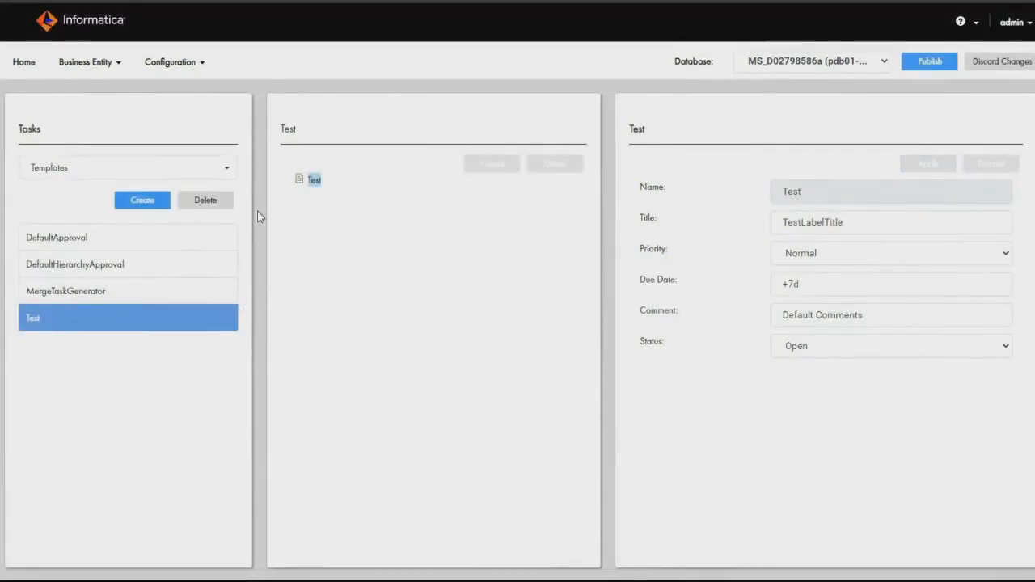
Delete the Test task template.
click(202, 199)
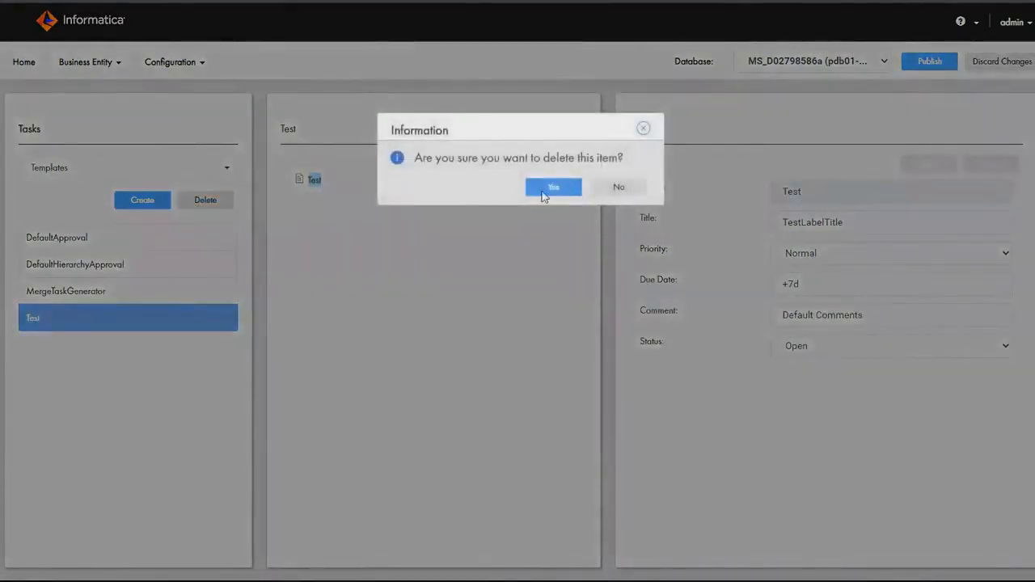
click(553, 187)
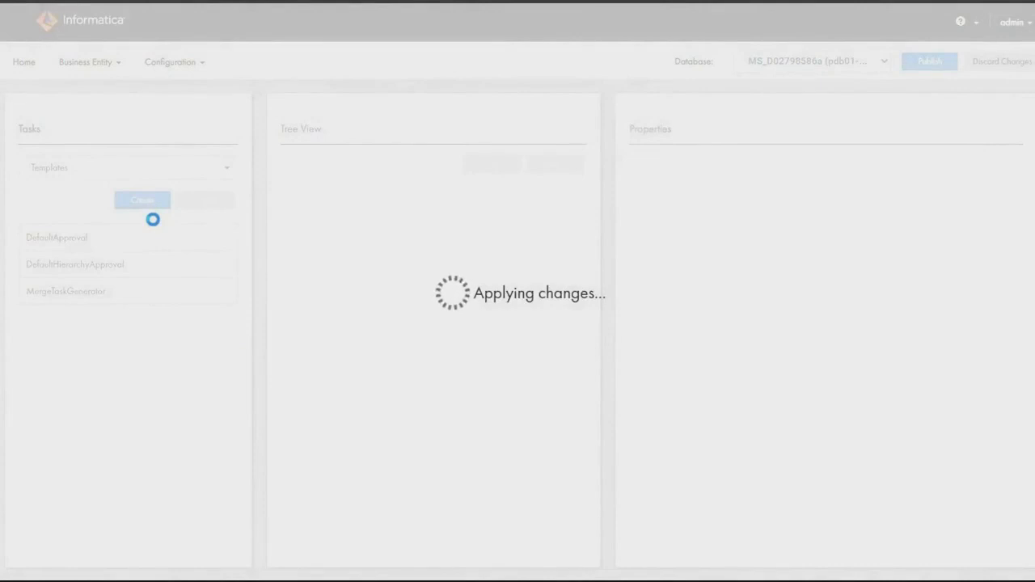
Open the AVOSBeFinalReview task type and expand its SrManager and DataSteward roles.
click(165, 175)
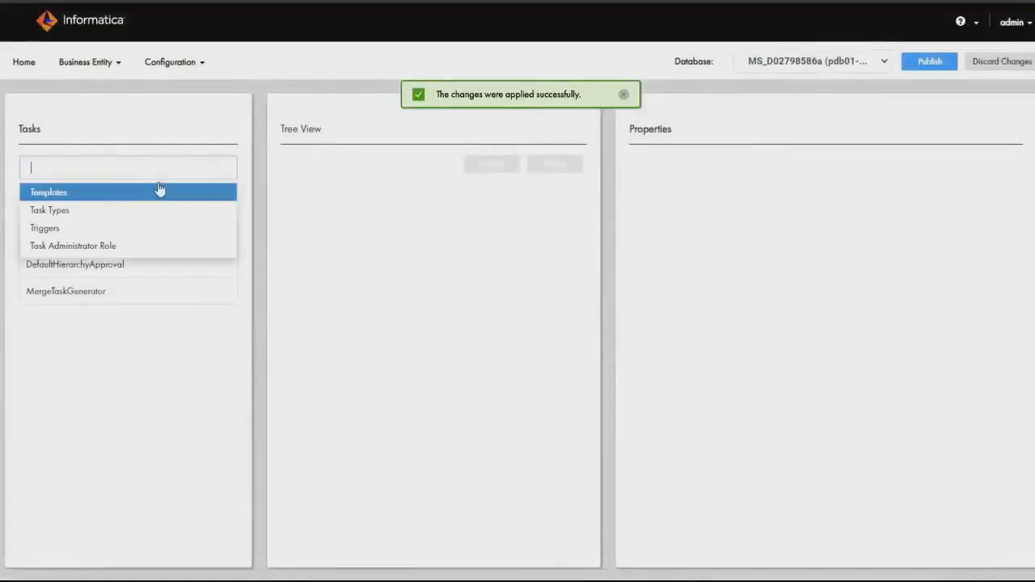
click(146, 209)
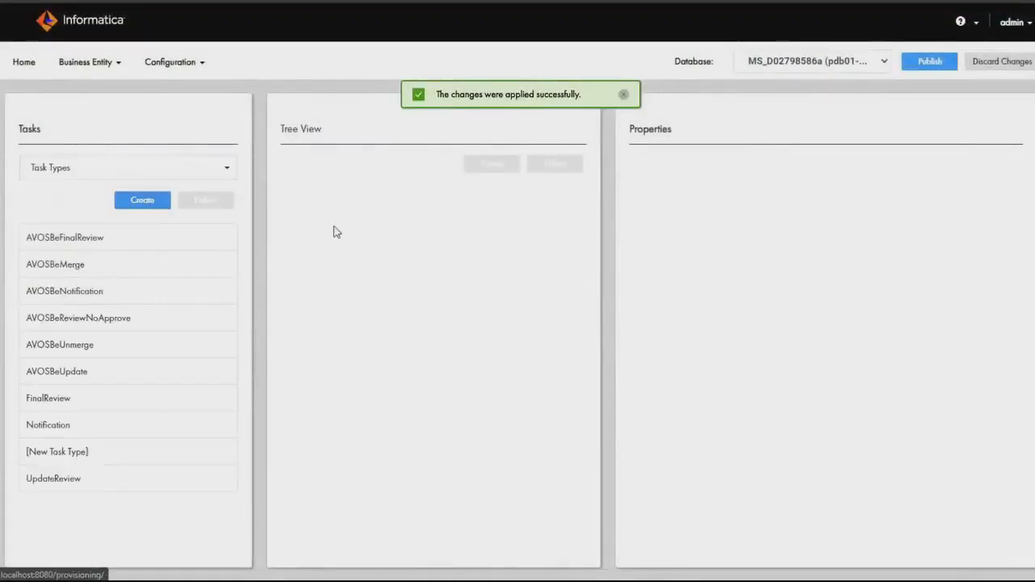
click(116, 239)
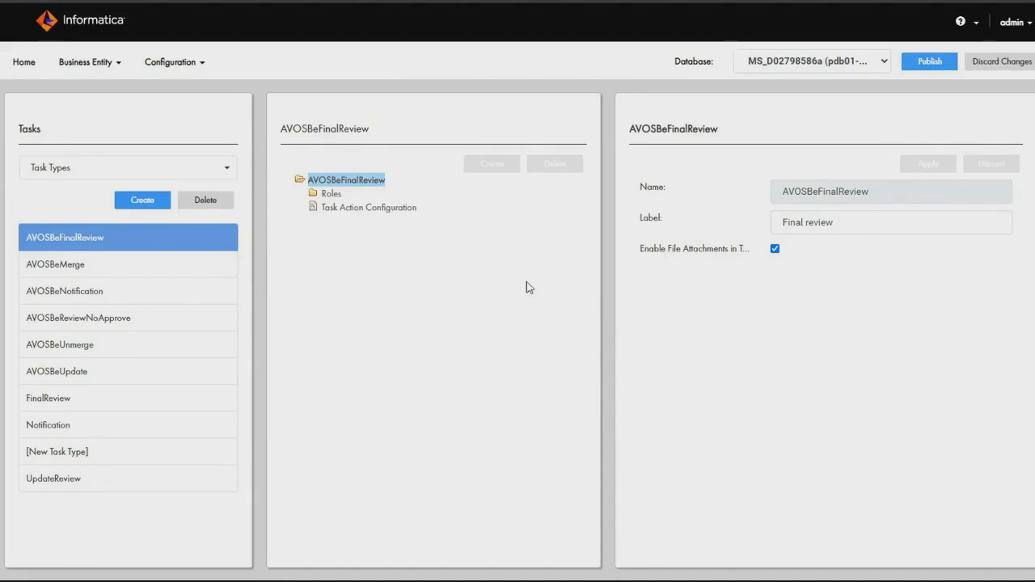
click(313, 194)
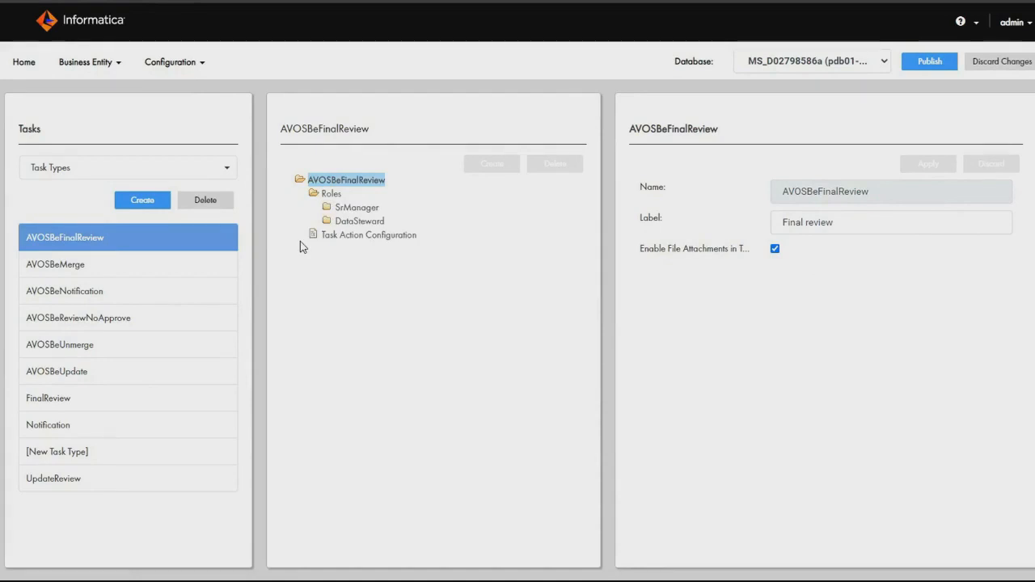
click(328, 208)
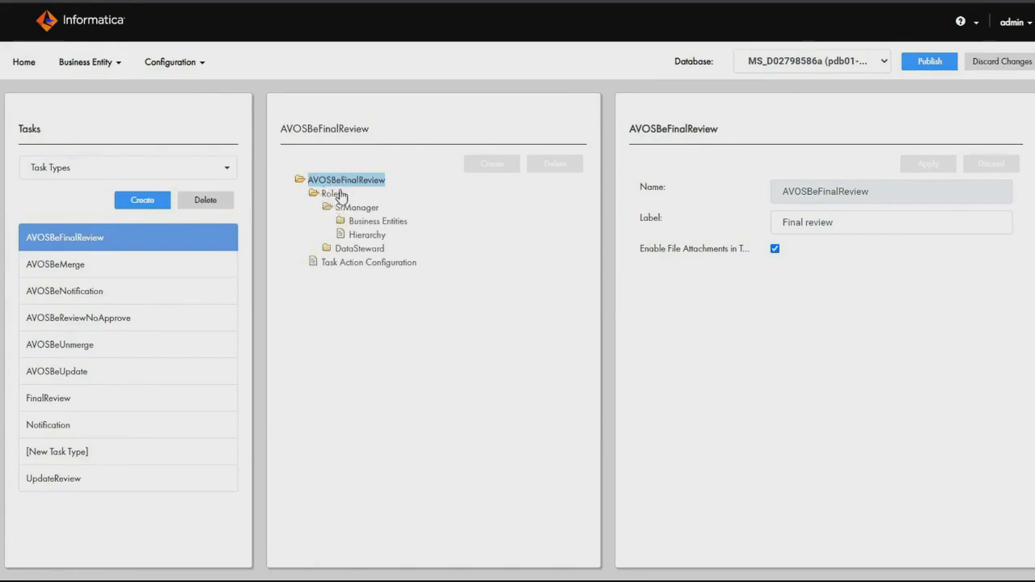
click(327, 248)
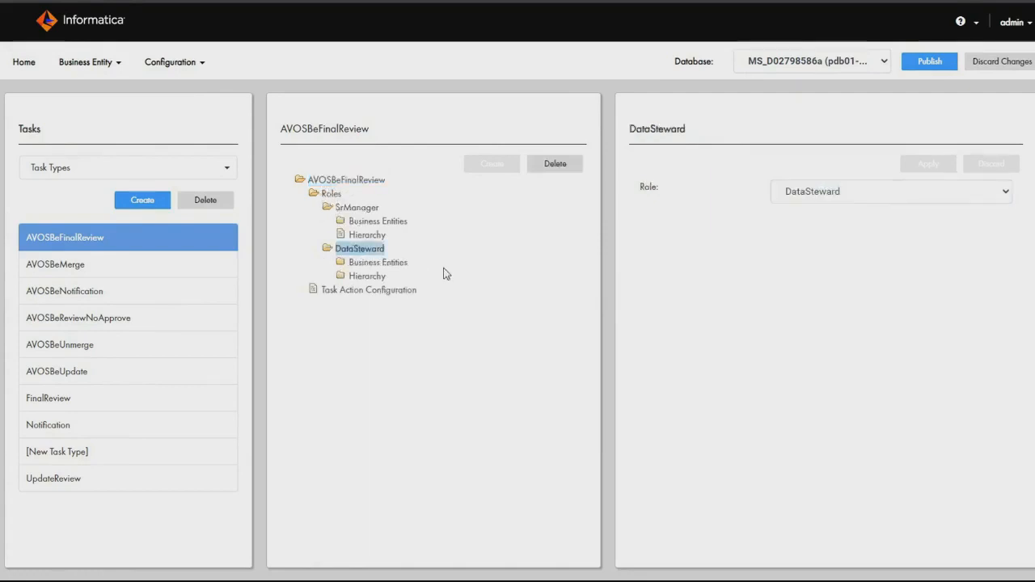
click(360, 209)
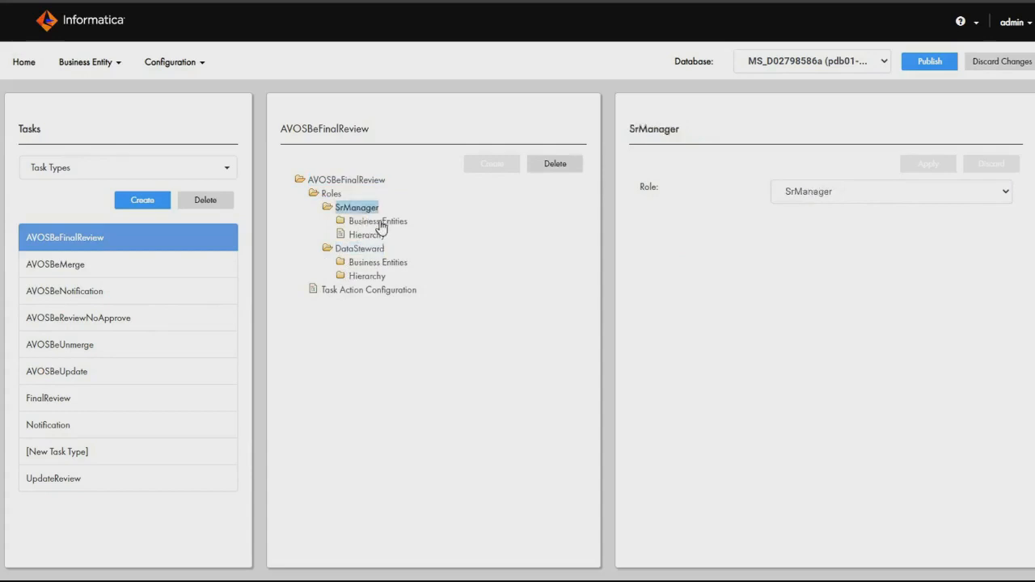
Examine the business entities and hierarchies assigned to SrManager and DataSteward, including the entity choices for DataSteward's Person entry.
click(378, 223)
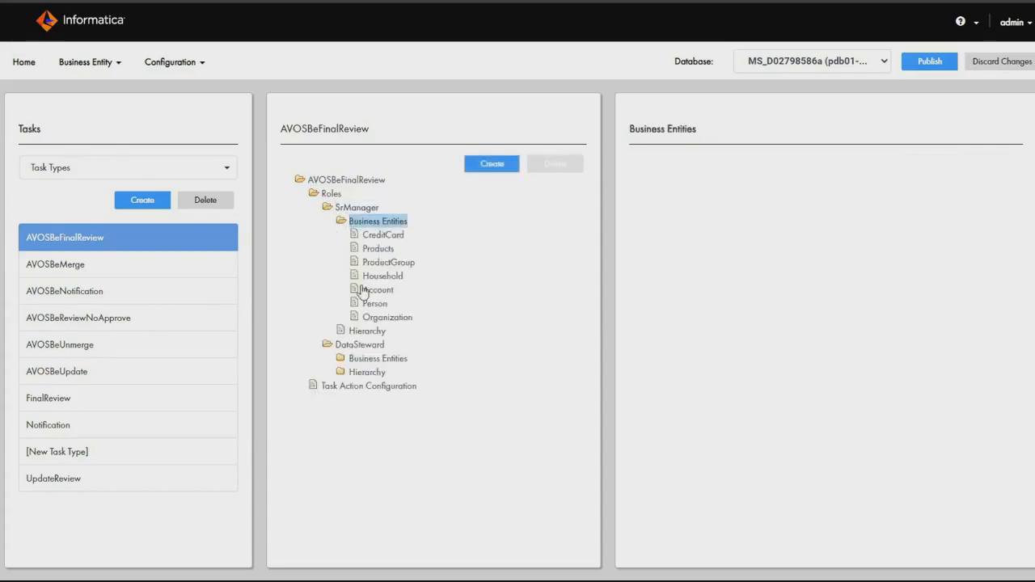
click(366, 358)
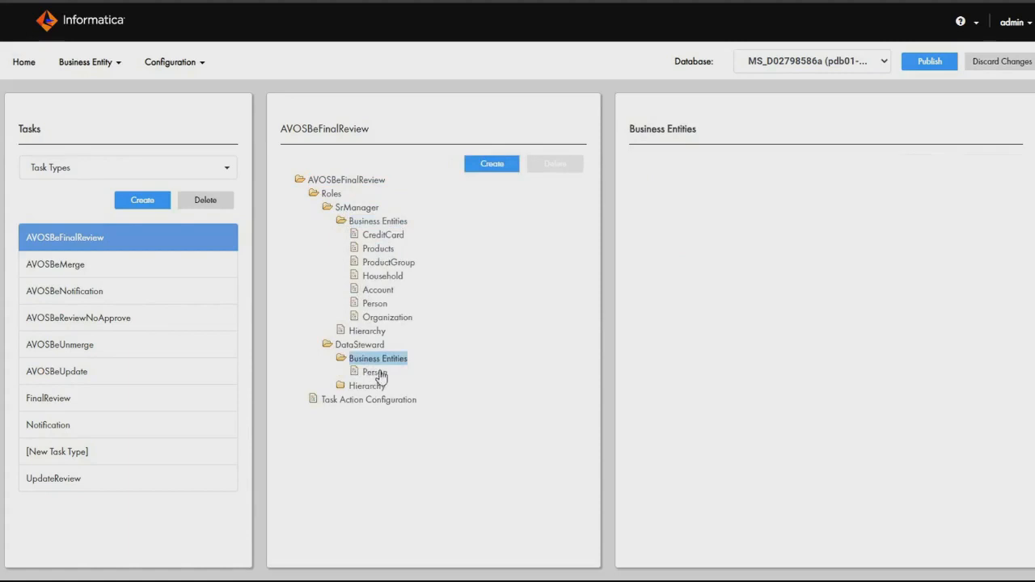
click(362, 385)
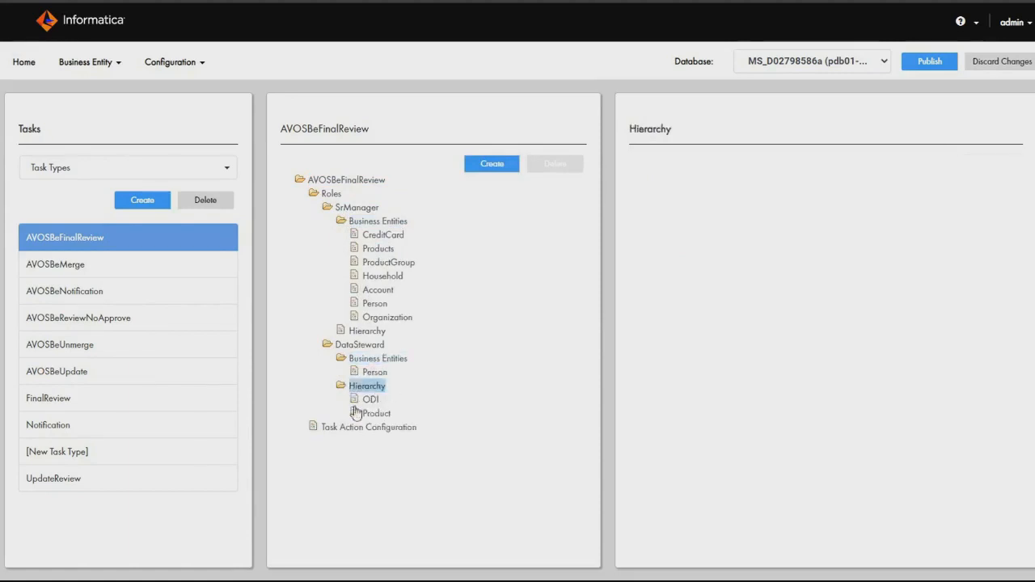
click(378, 361)
click(377, 373)
click(368, 387)
click(374, 360)
click(373, 374)
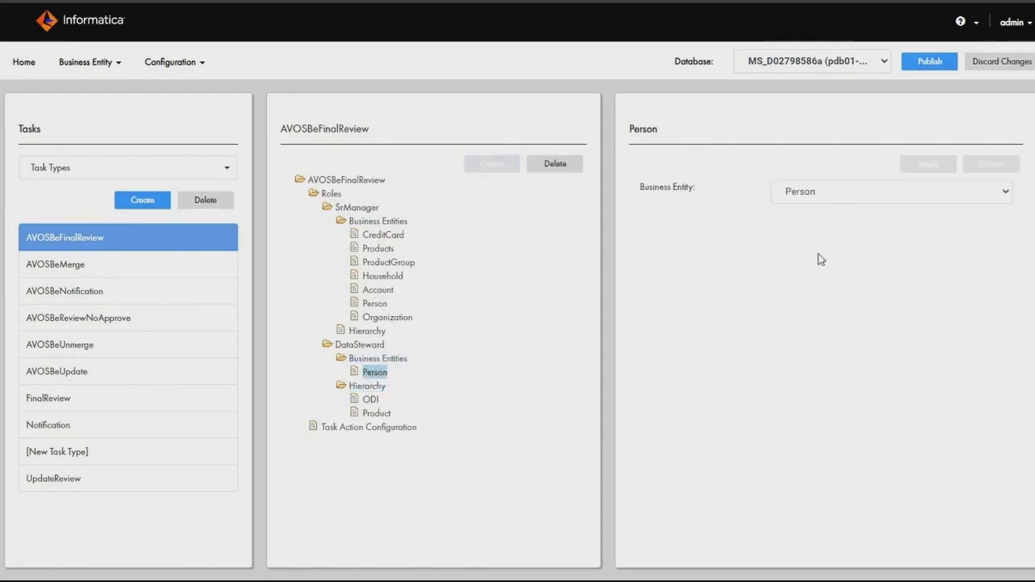
click(848, 194)
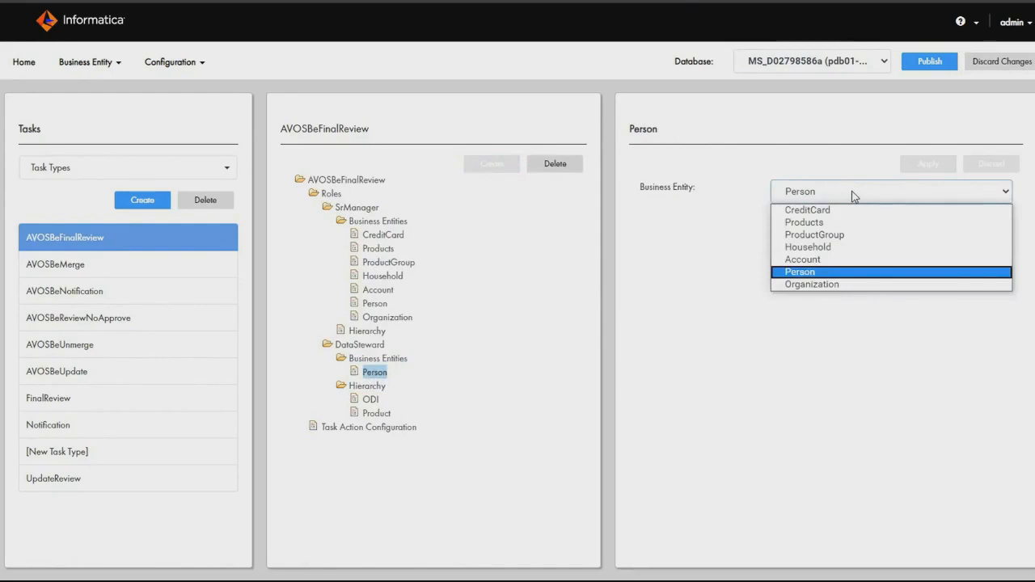
click(854, 197)
Add the Organization business entity to the DataSteward role of AVOSBeFinalReview and apply the change.
click(376, 360)
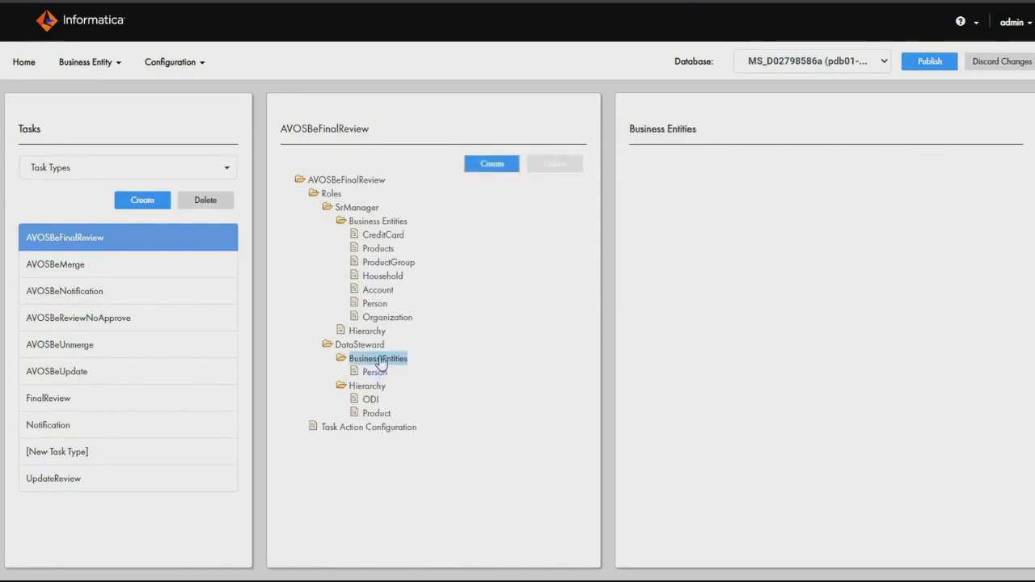
click(494, 165)
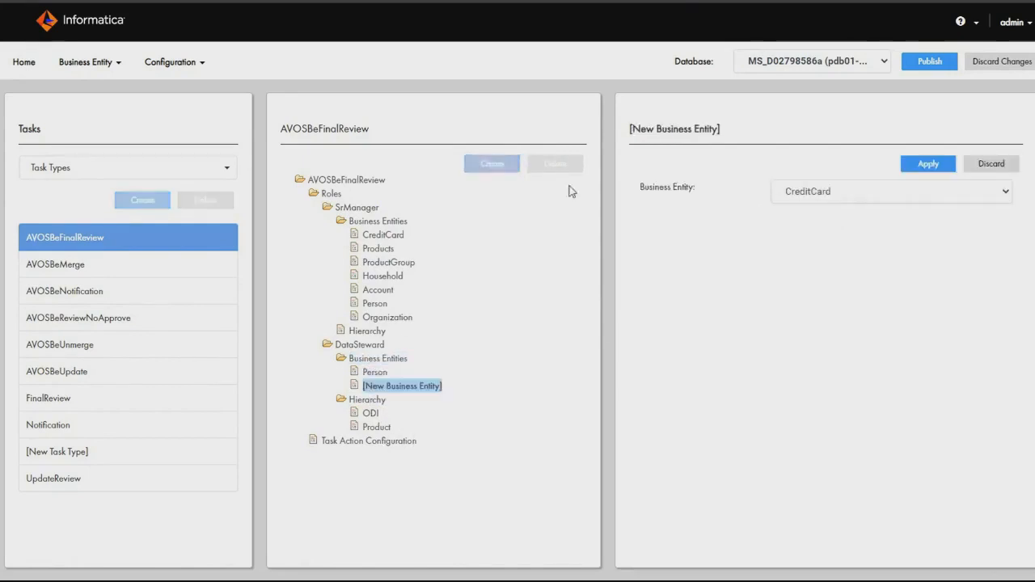
click(887, 200)
click(855, 270)
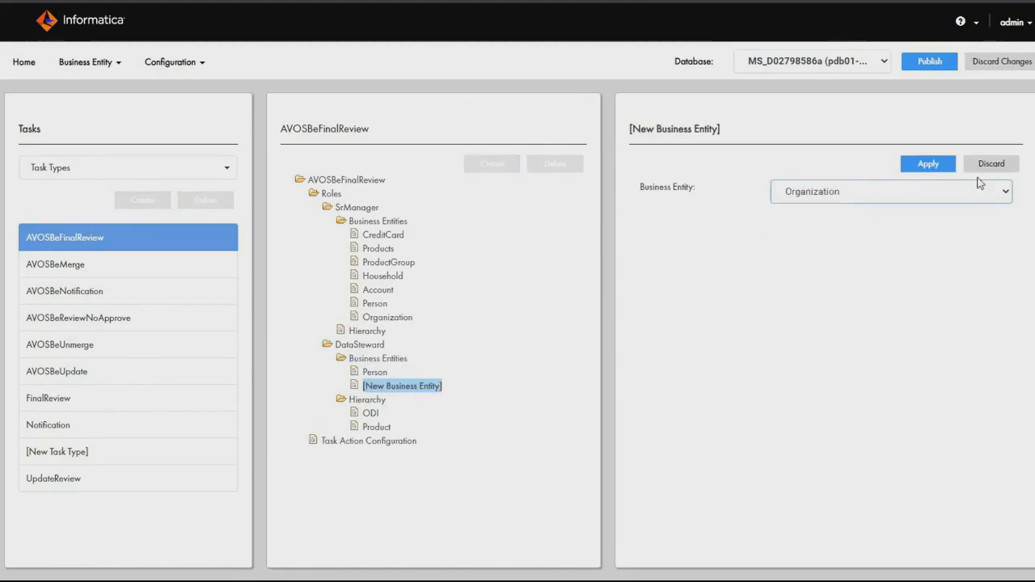
click(927, 164)
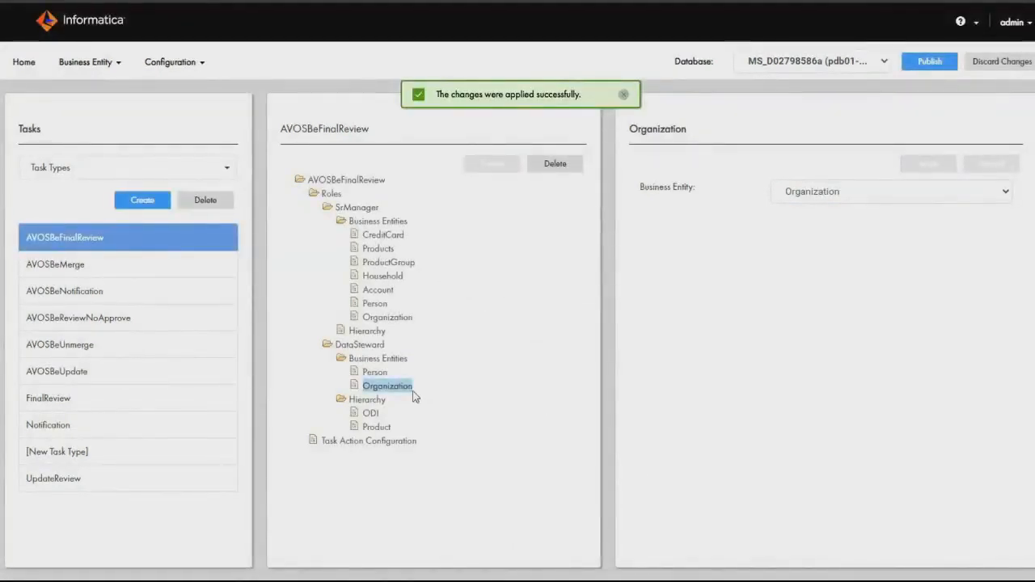
Examine the hierarchy choices for the ODI entry under the DataSteward role of AVOSBeFinalReview.
click(366, 401)
click(370, 414)
click(842, 192)
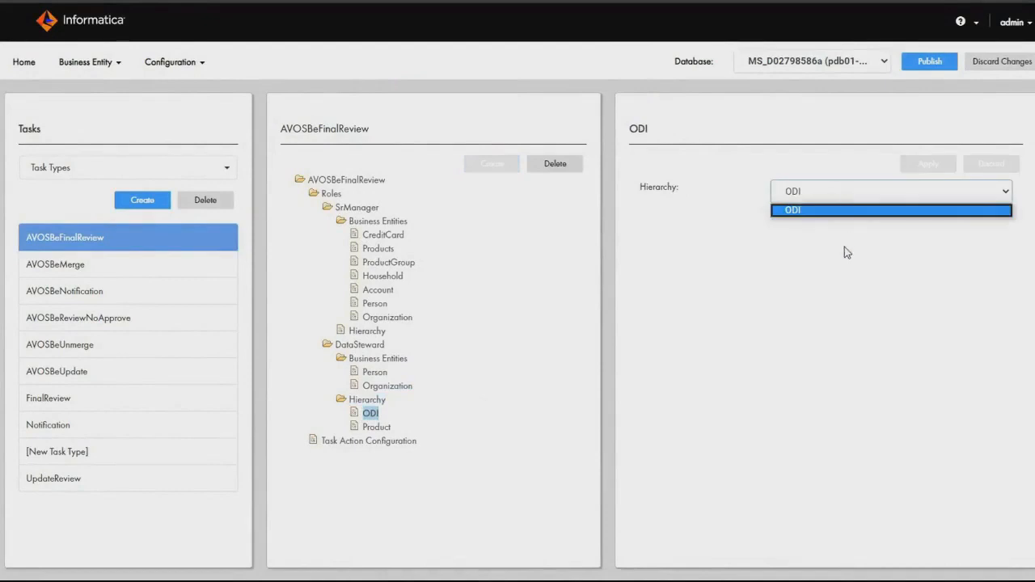
click(656, 385)
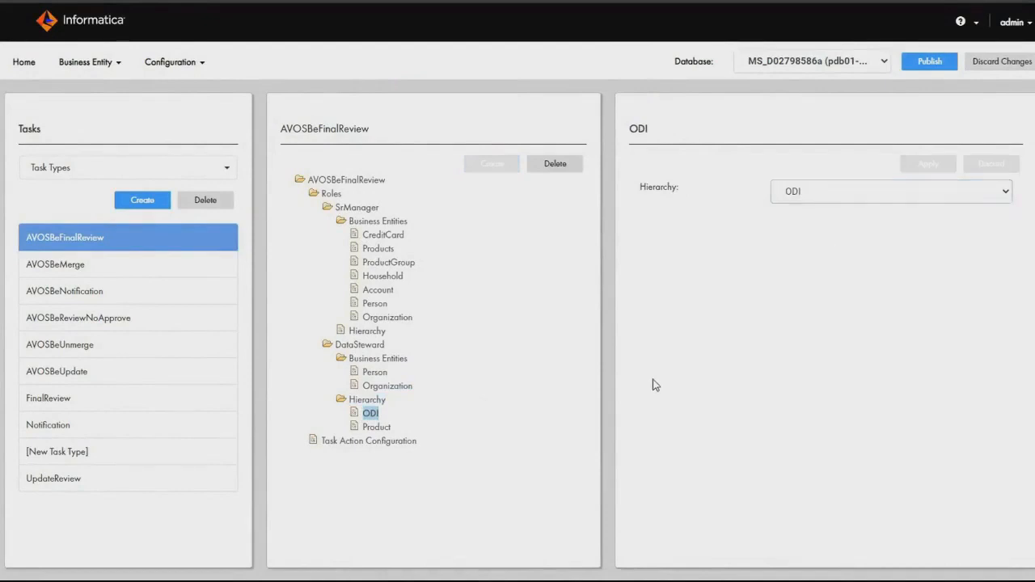
Try a new task action configuration named Disclaim with its attachment set to Required - Prompt users, and discard it.
click(354, 441)
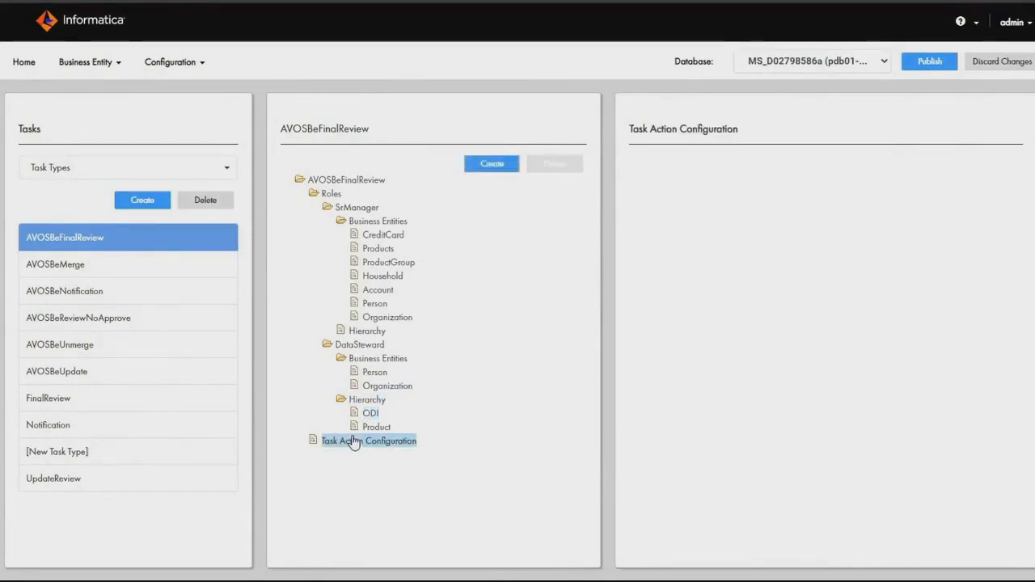
click(502, 166)
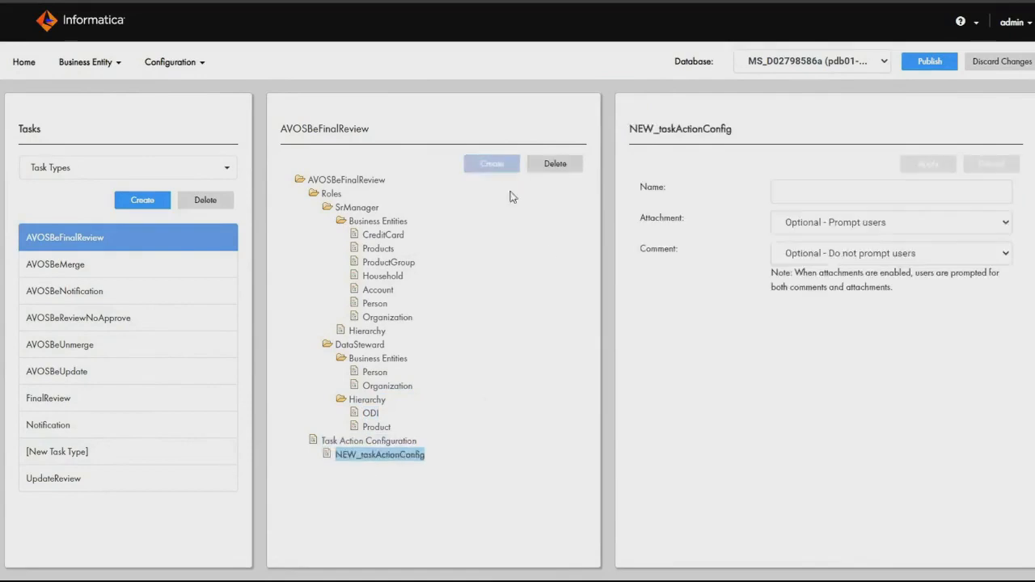
click(815, 198)
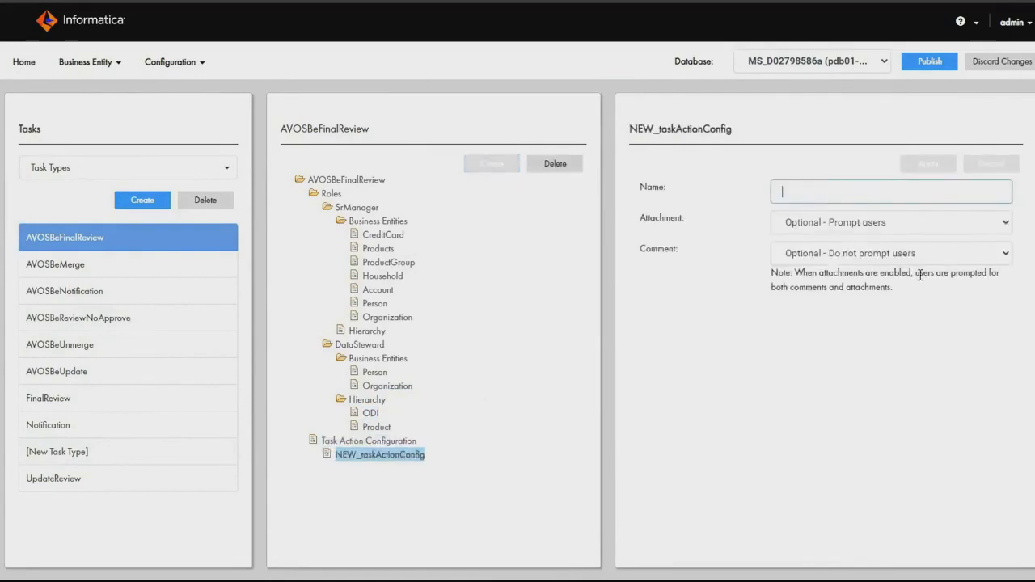
text(Disc)
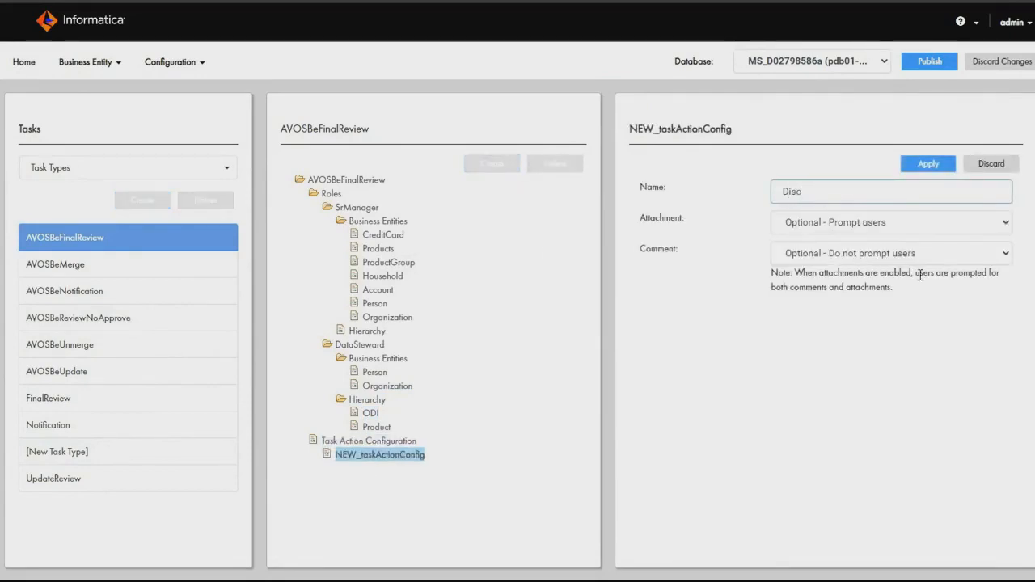
text(laio)
click(888, 225)
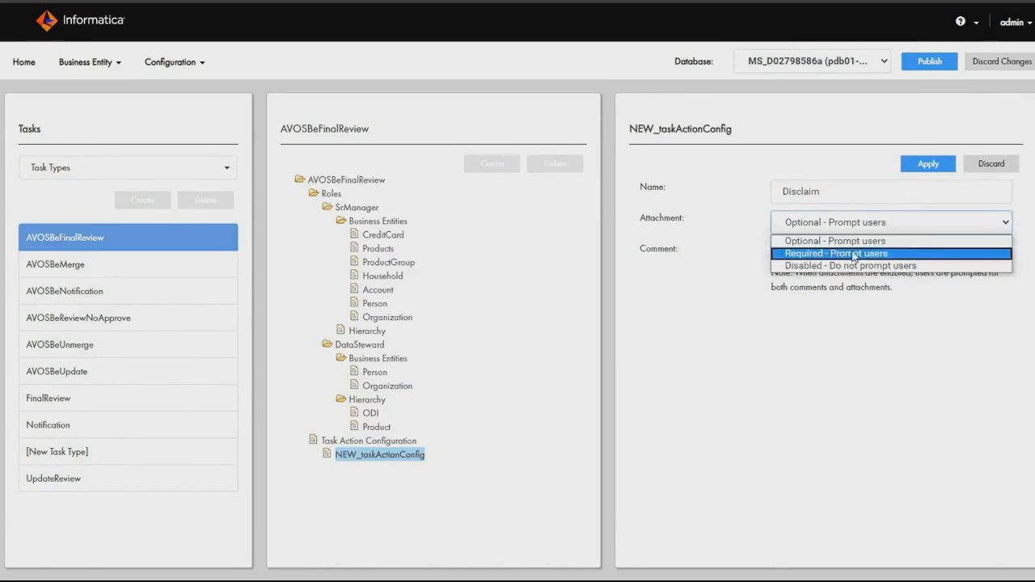
click(744, 249)
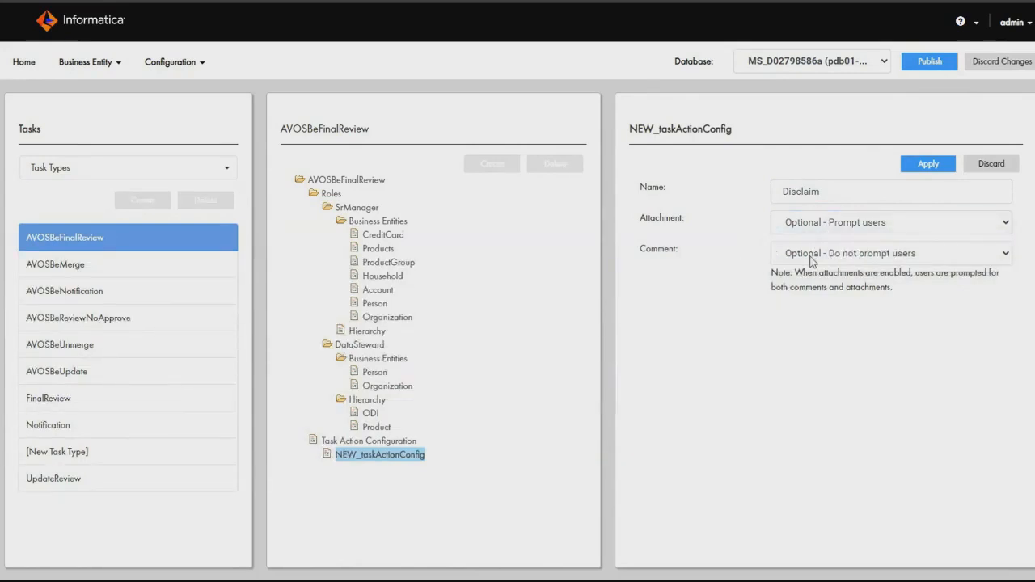
click(840, 222)
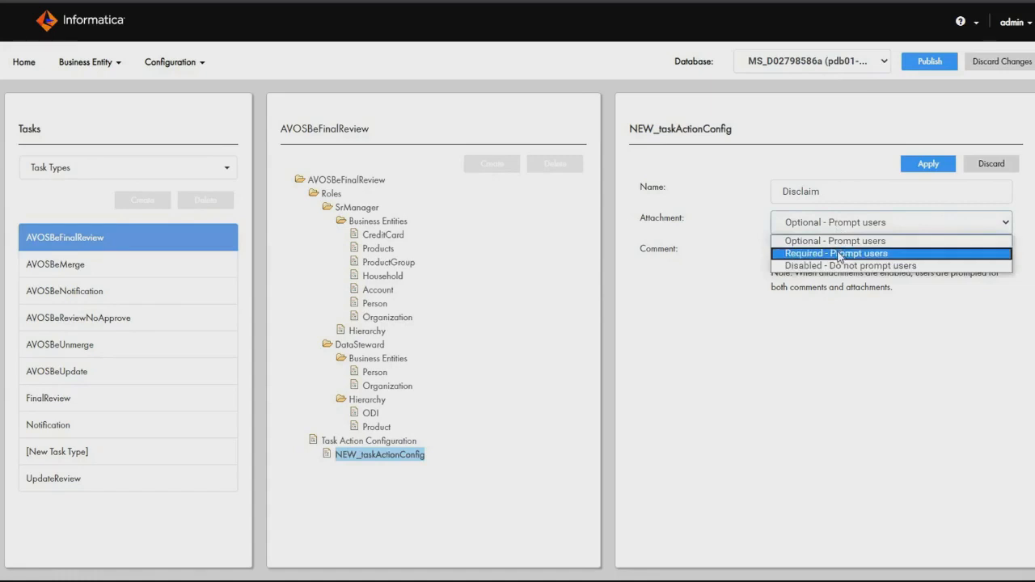
click(840, 255)
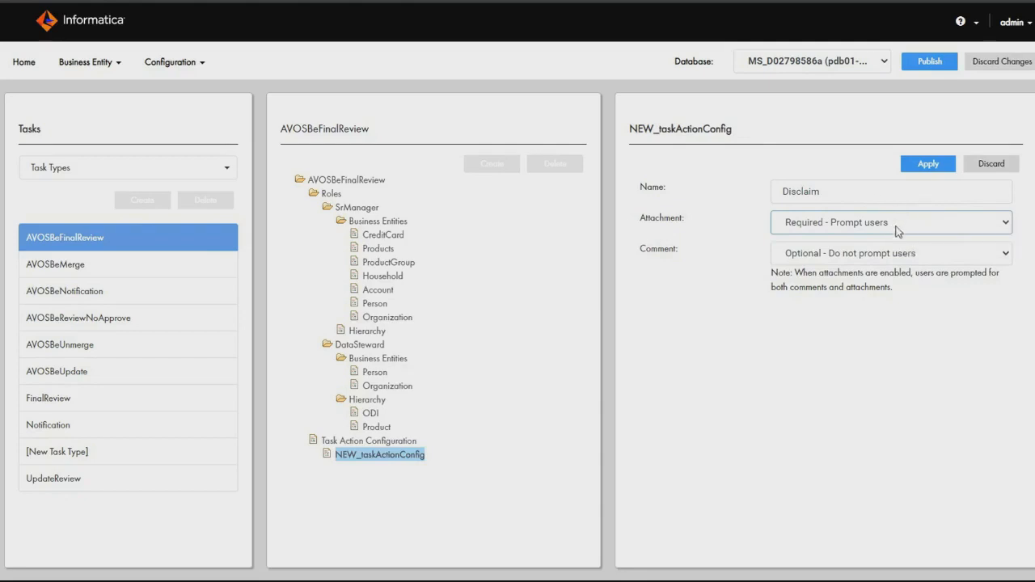
click(1000, 166)
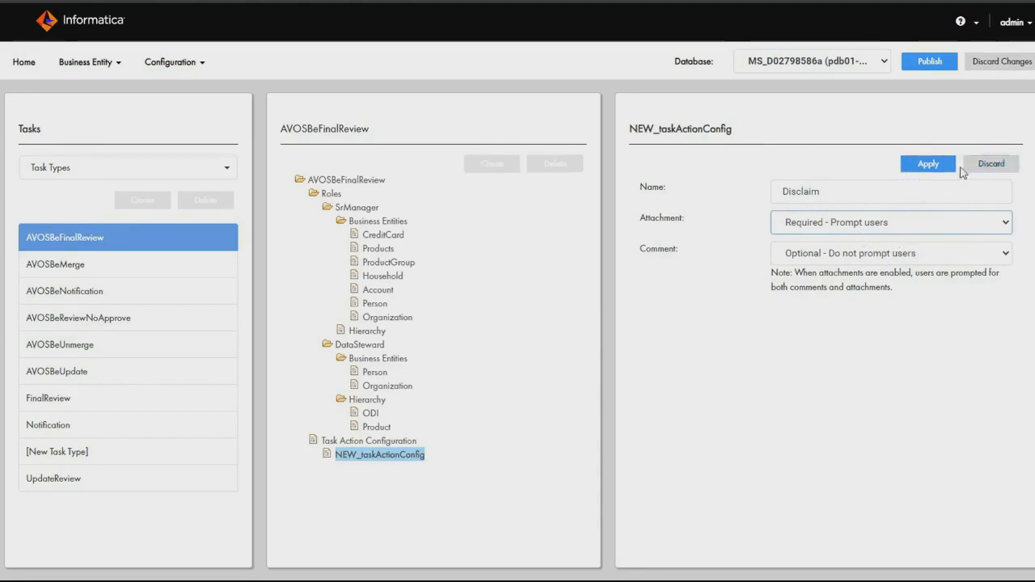
click(992, 165)
Switch the task configuration to Triggers and open the DefaultApproval trigger.
click(106, 170)
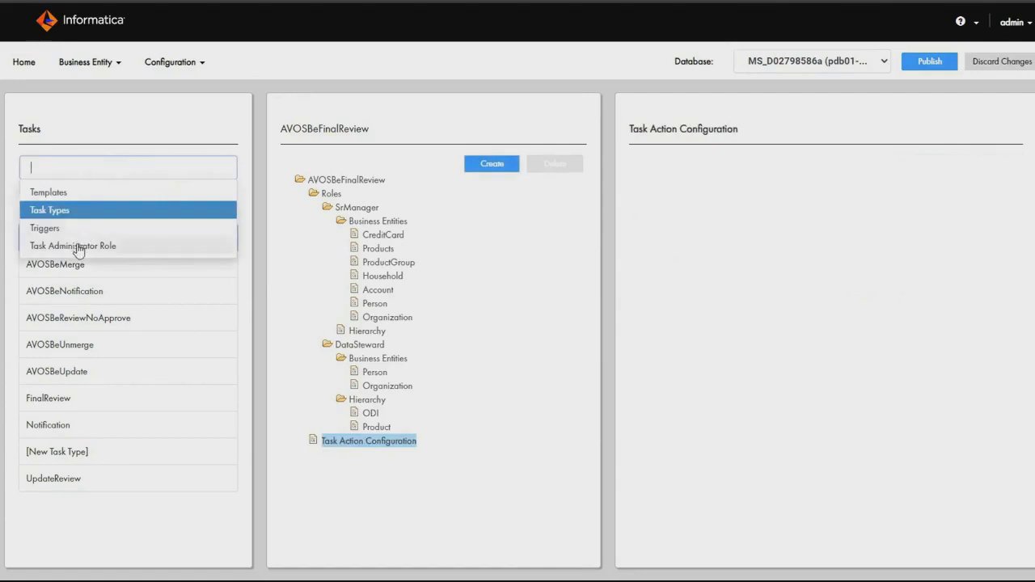
click(91, 226)
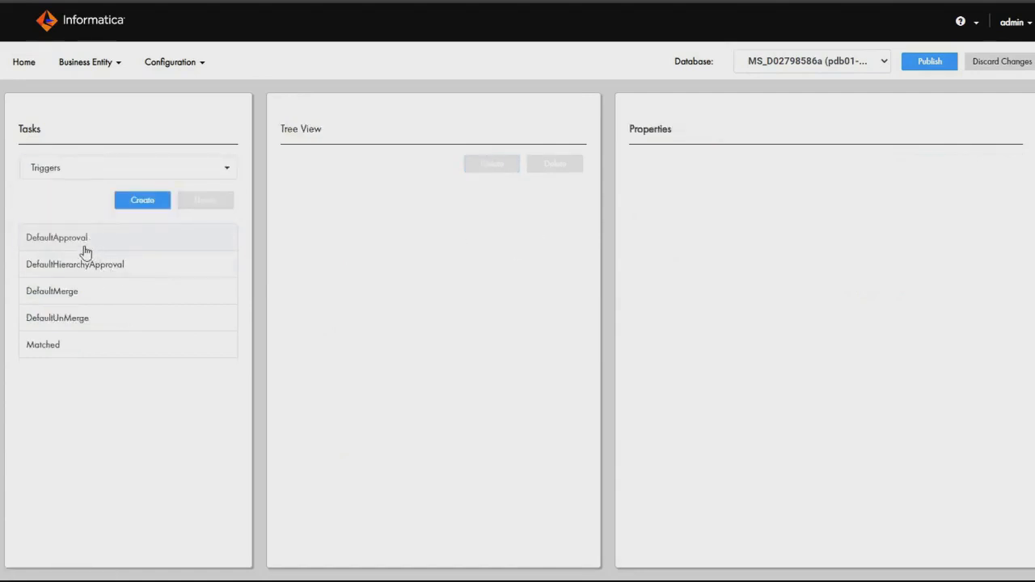
click(85, 240)
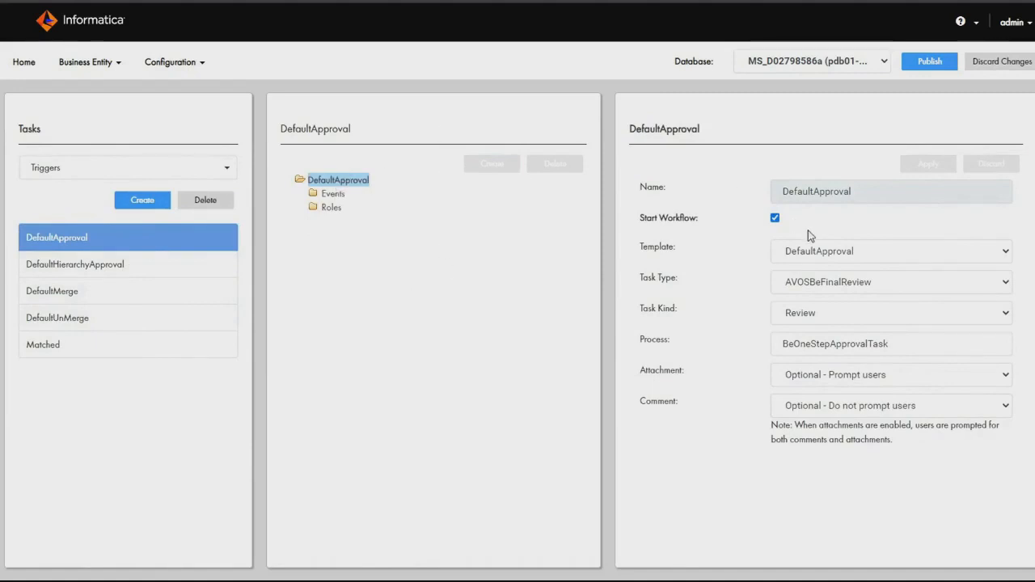
Examine the template, task type and task kind choices of the DefaultApproval trigger.
click(891, 253)
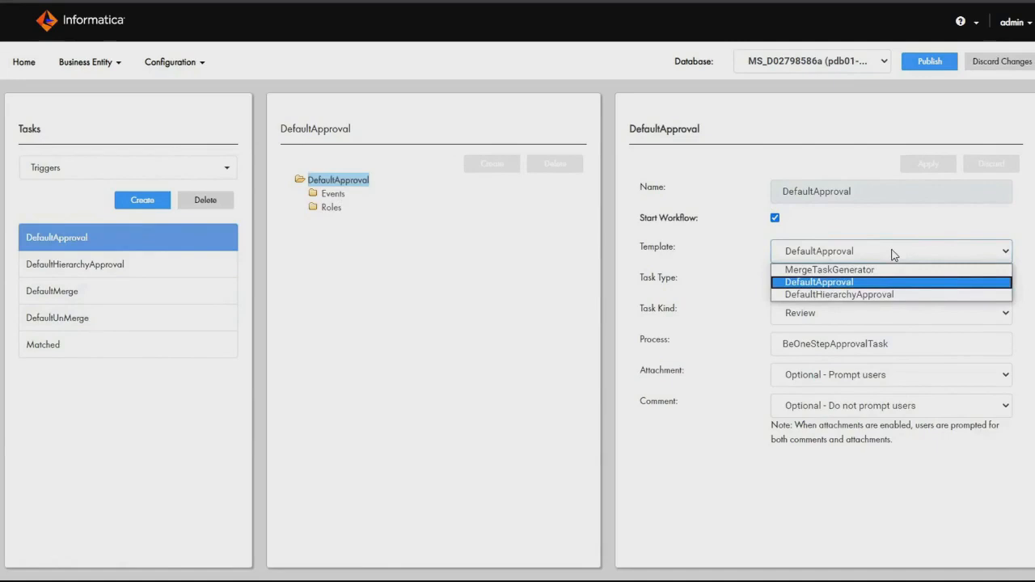
click(894, 253)
click(886, 282)
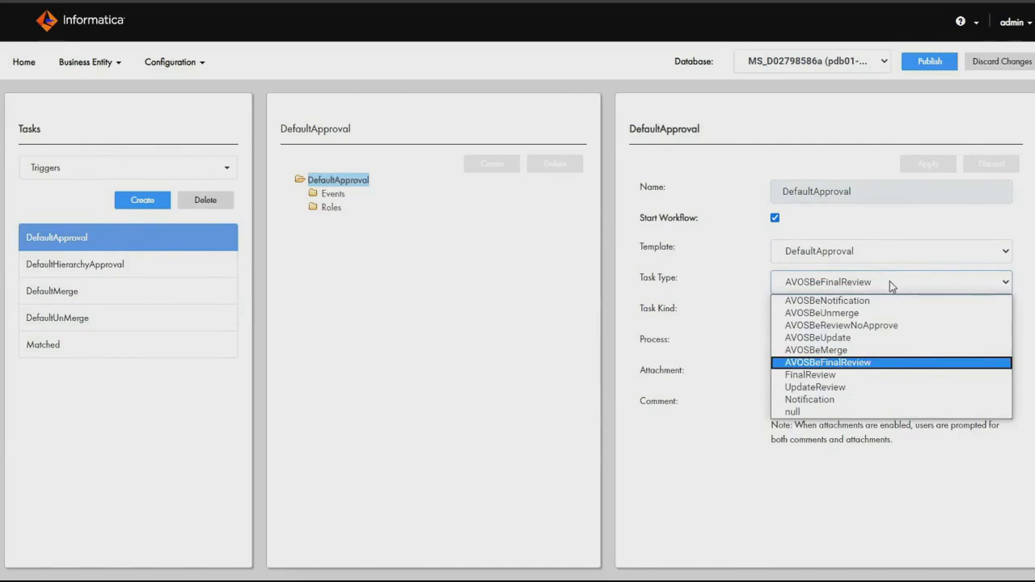
click(889, 281)
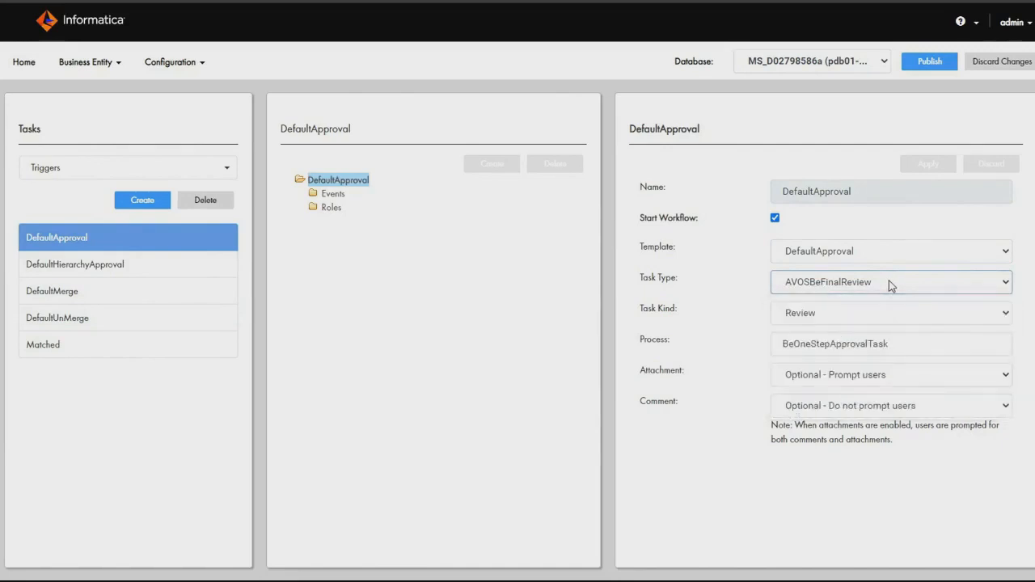
click(871, 322)
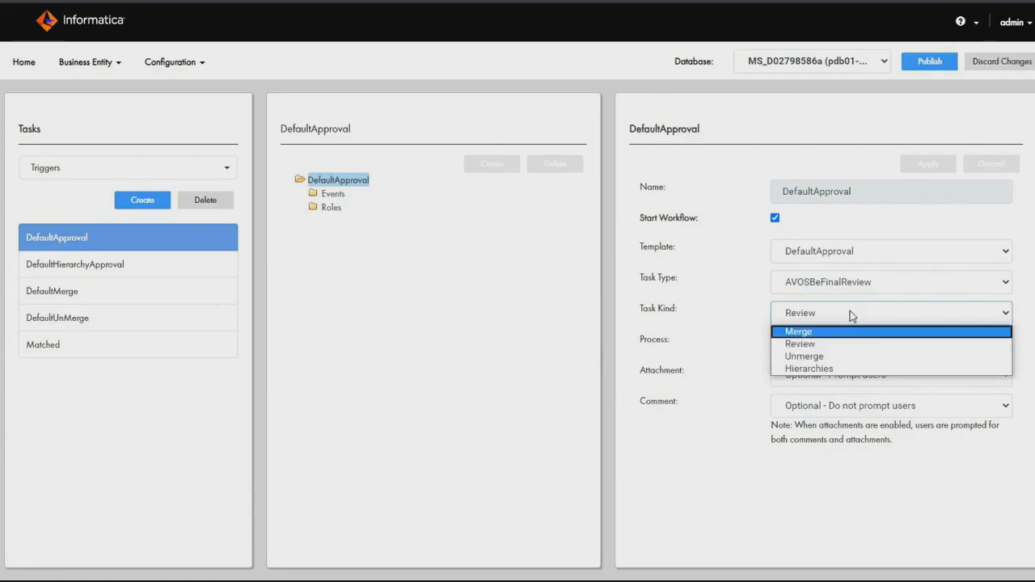
click(853, 319)
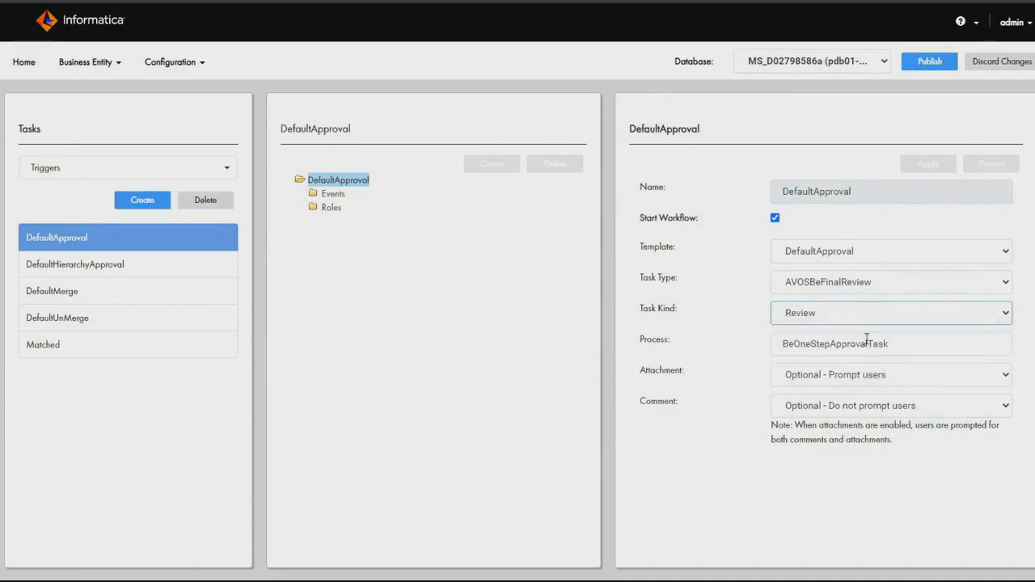
Highlight the process name of the DefaultApproval trigger for comparison with the deployed workflow service.
click(890, 343)
drag(889, 344, 741, 346)
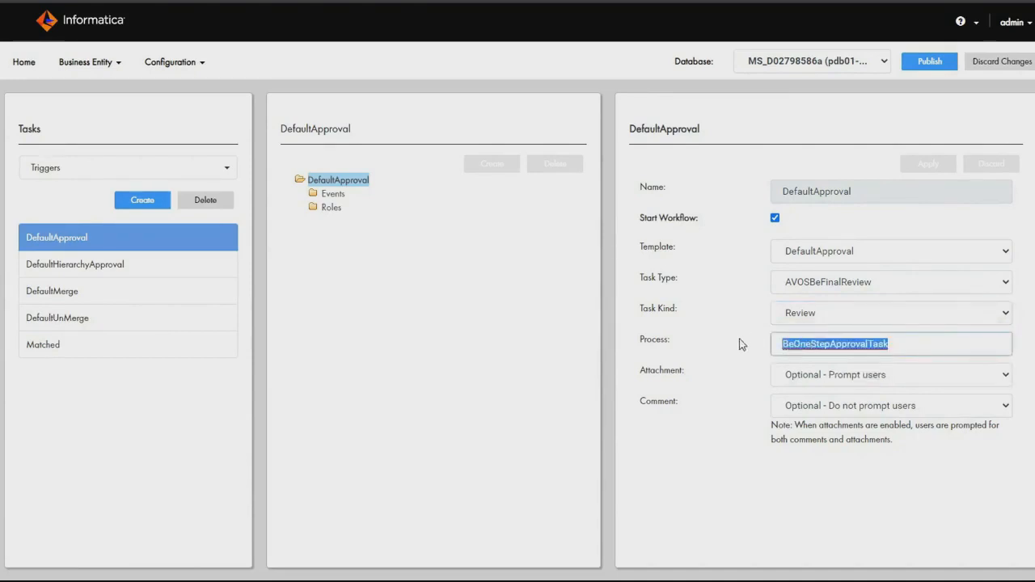
click(915, 344)
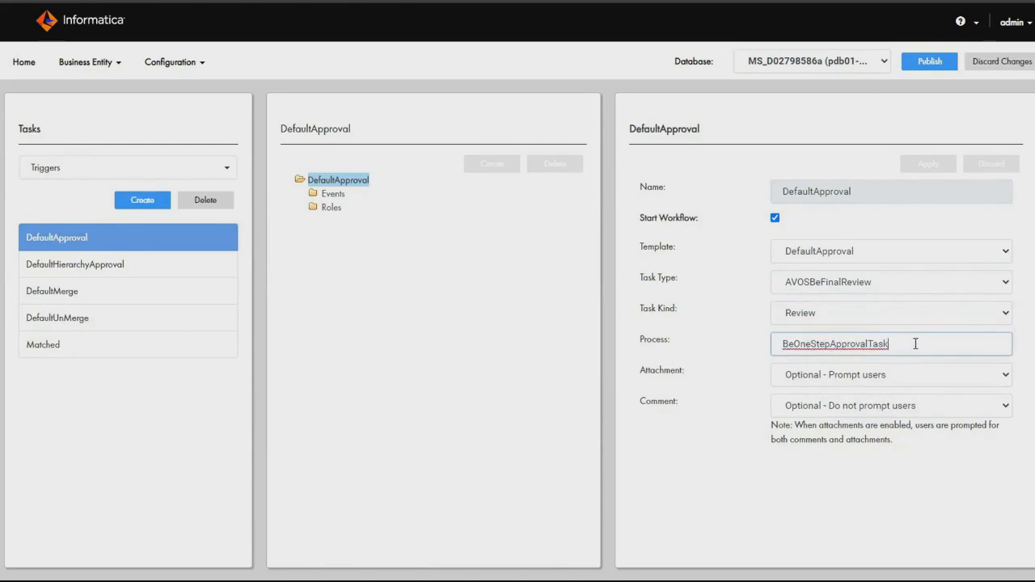
drag(915, 344, 772, 353)
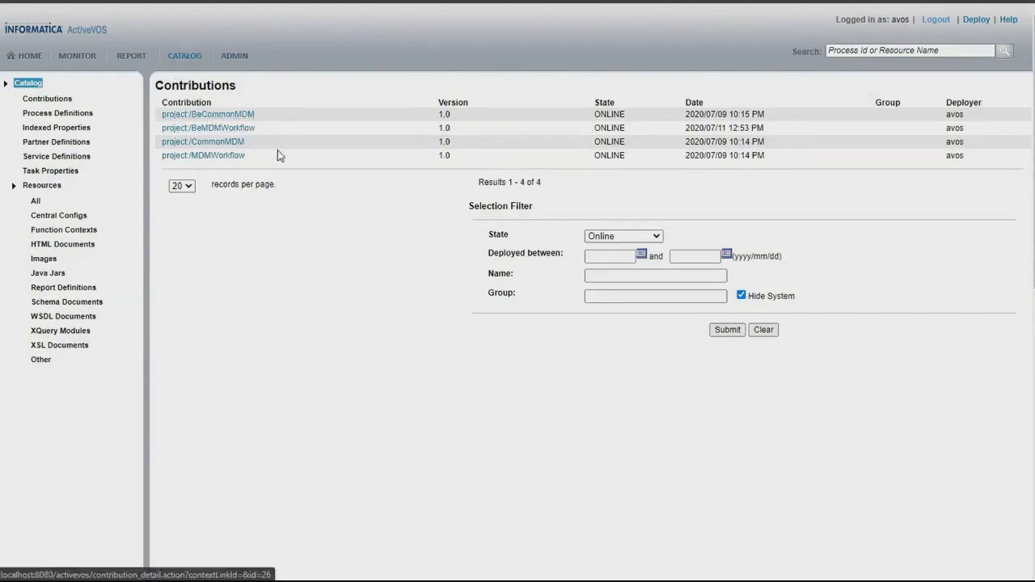
Switch to ActiveVOS, open BeOneStepApprovalWorkflow in the BeMDMWorkflow contribution, and view its BeOneStepApprovalTask service definition, signing in with the saved credentials.
click(241, 131)
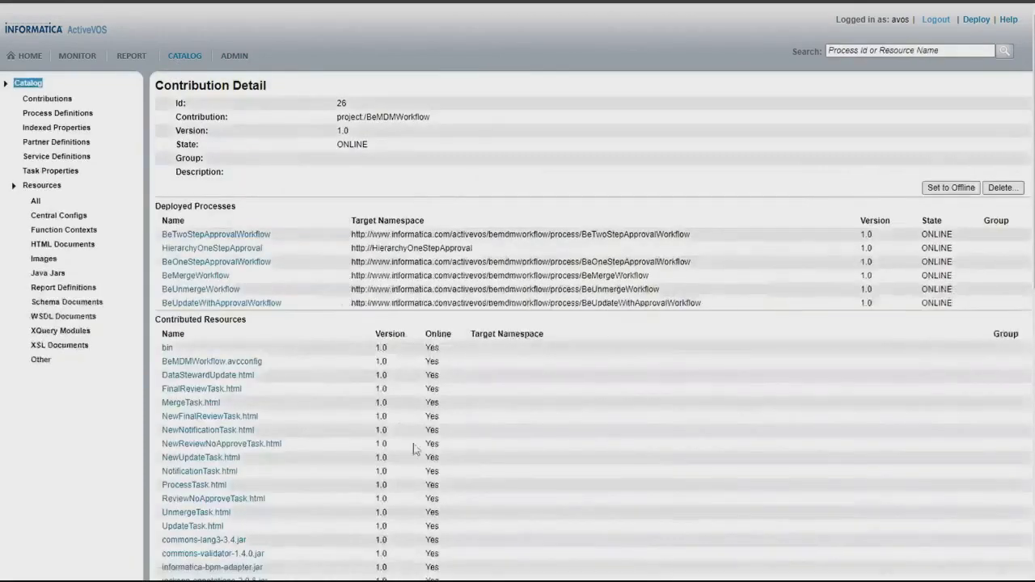
click(209, 275)
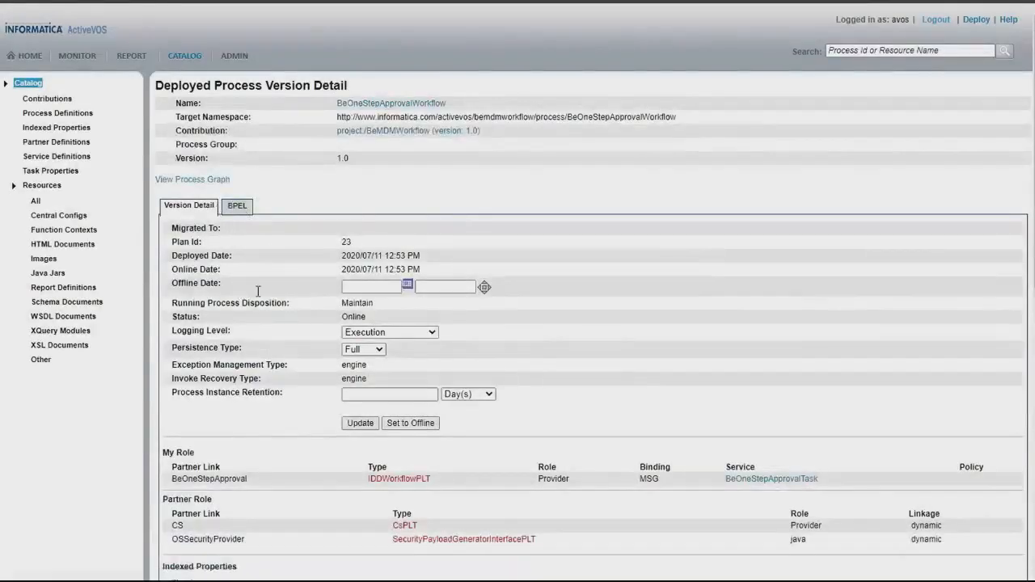
drag(852, 484, 731, 482)
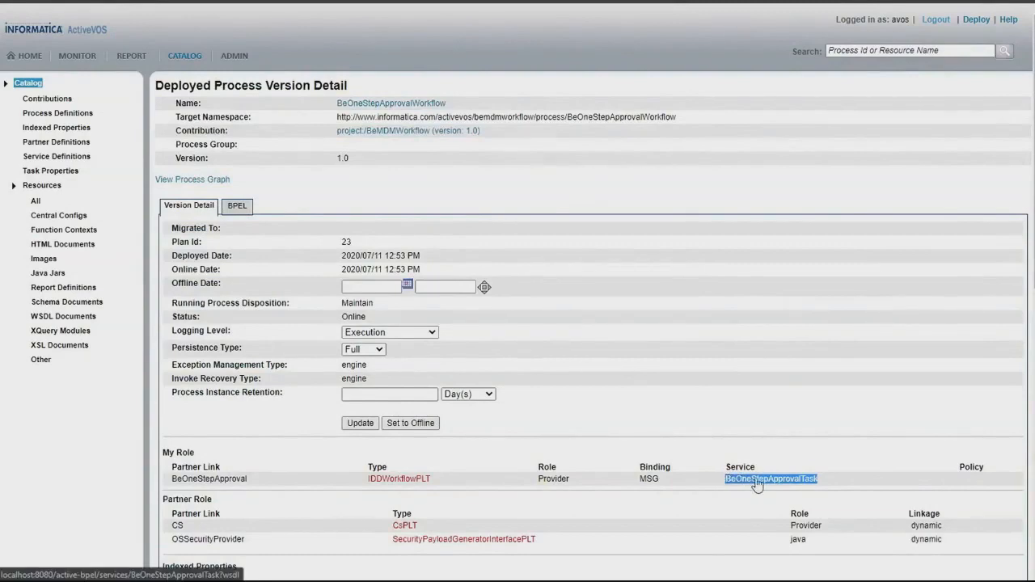
click(756, 480)
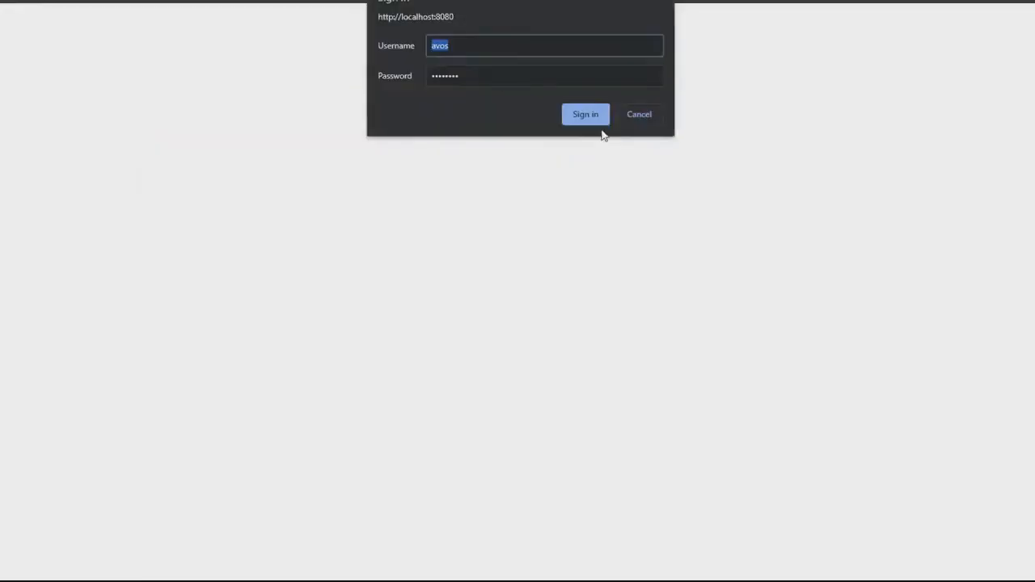
click(594, 122)
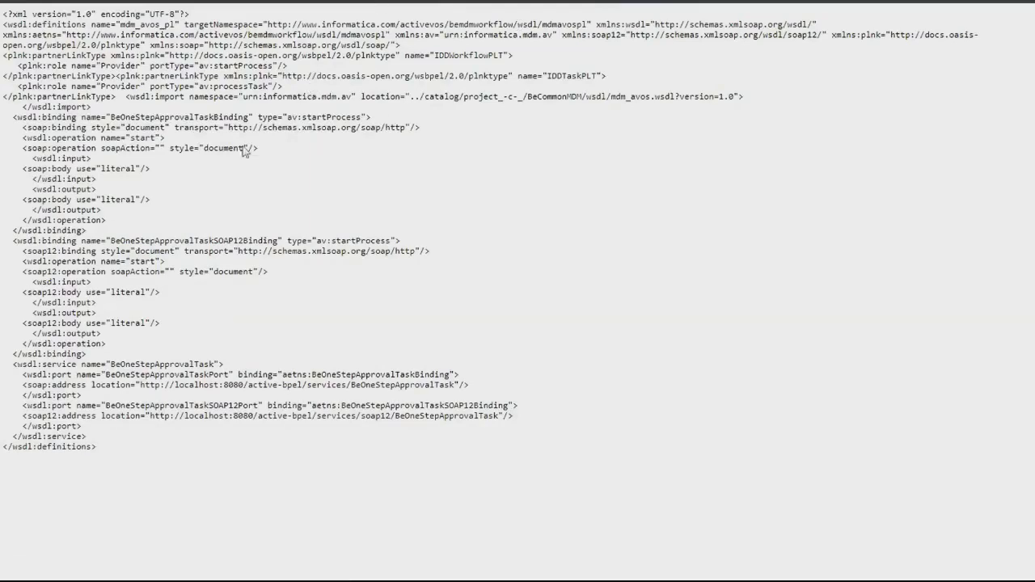
key(alt+Left)
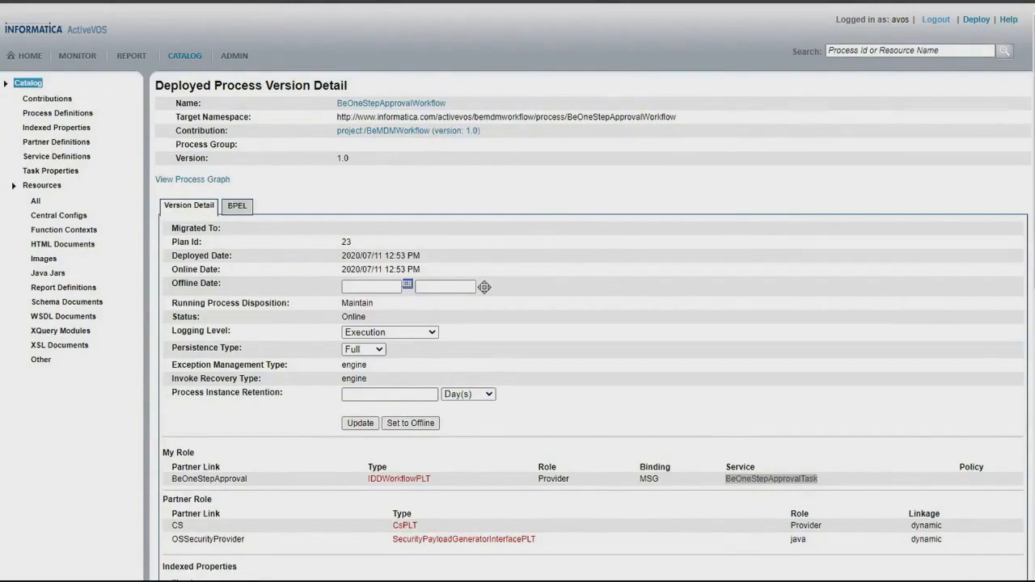
Return to the Informatica Provisioning Tool and examine the attachment choices of the DefaultApproval trigger.
click(647, 579)
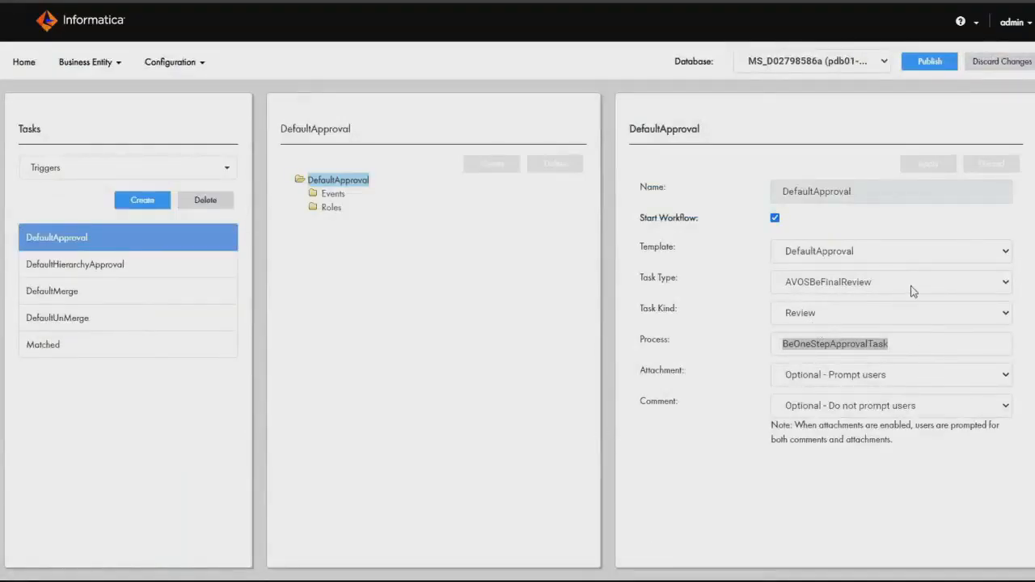
click(917, 381)
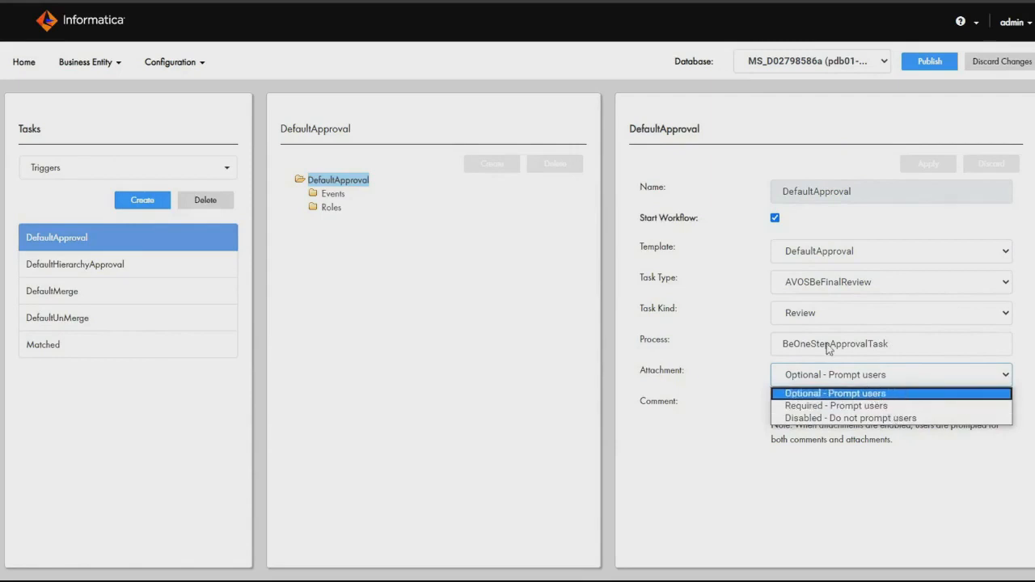
click(424, 308)
Examine the CreateBE and UpdateBE events of the DefaultApproval trigger and expand its roles.
click(328, 196)
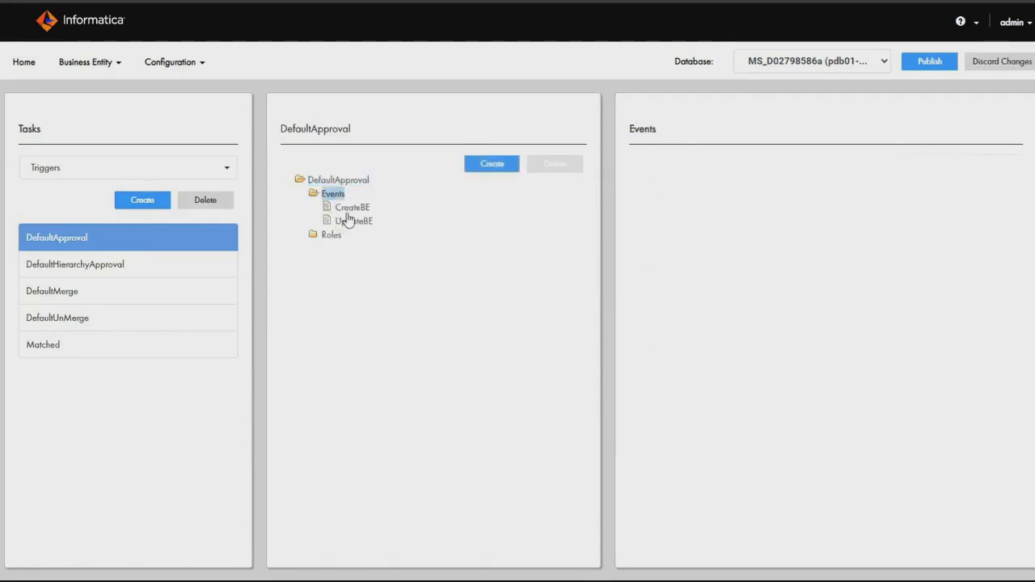
click(350, 207)
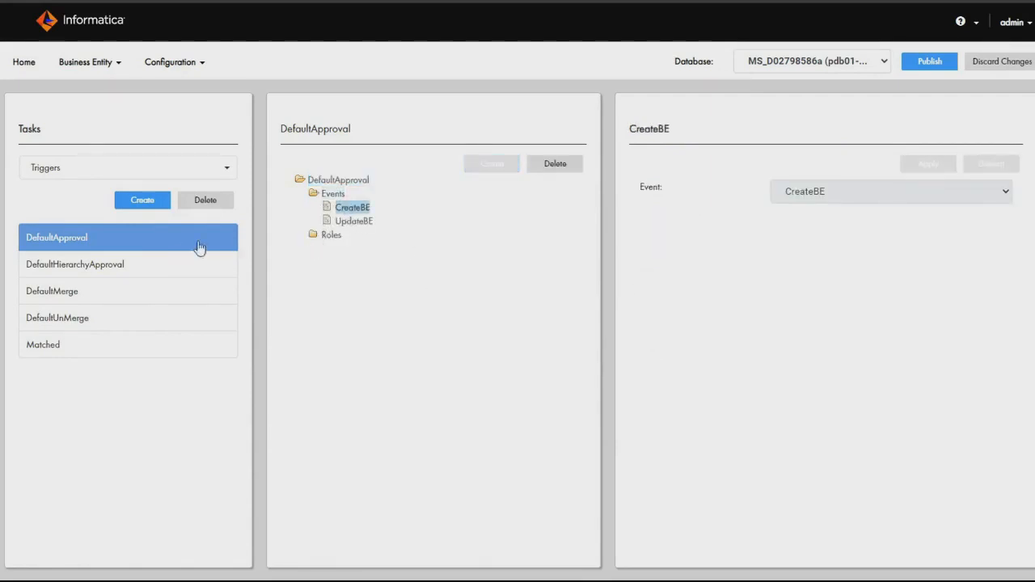
click(313, 234)
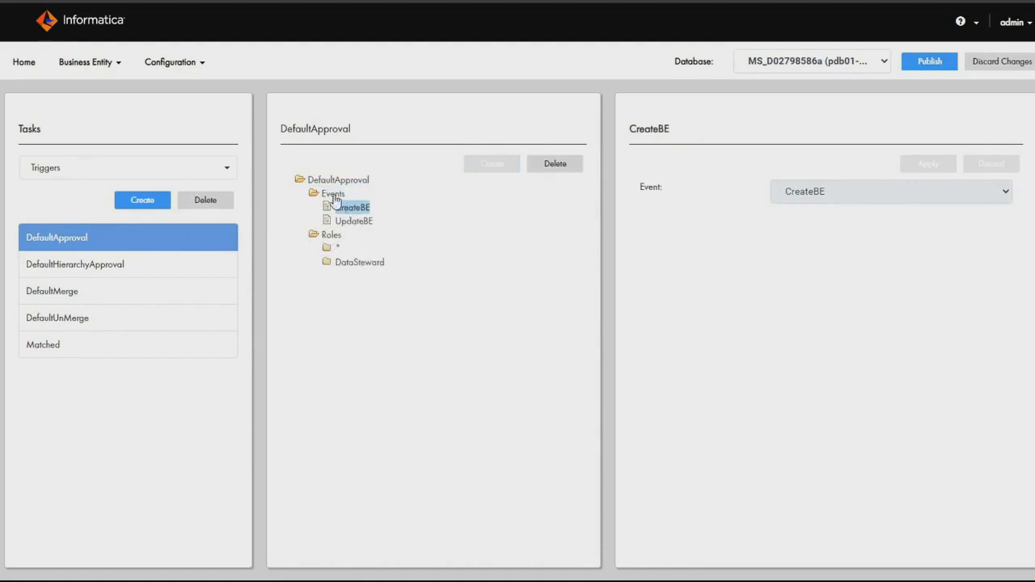
click(361, 221)
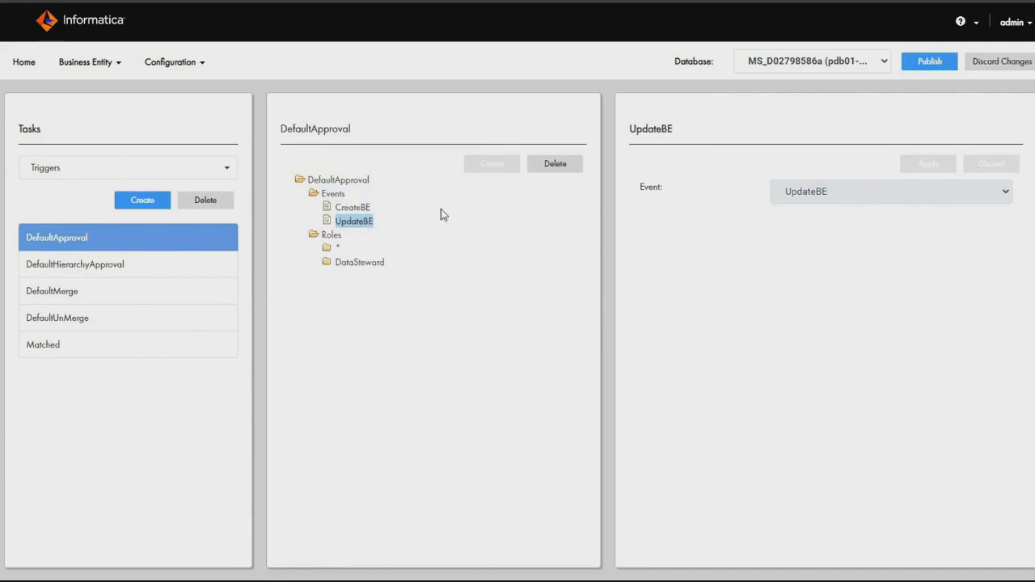
Start a new event for the DefaultApproval trigger, examine the available event choices, and discard the unfinished event.
click(326, 198)
click(491, 163)
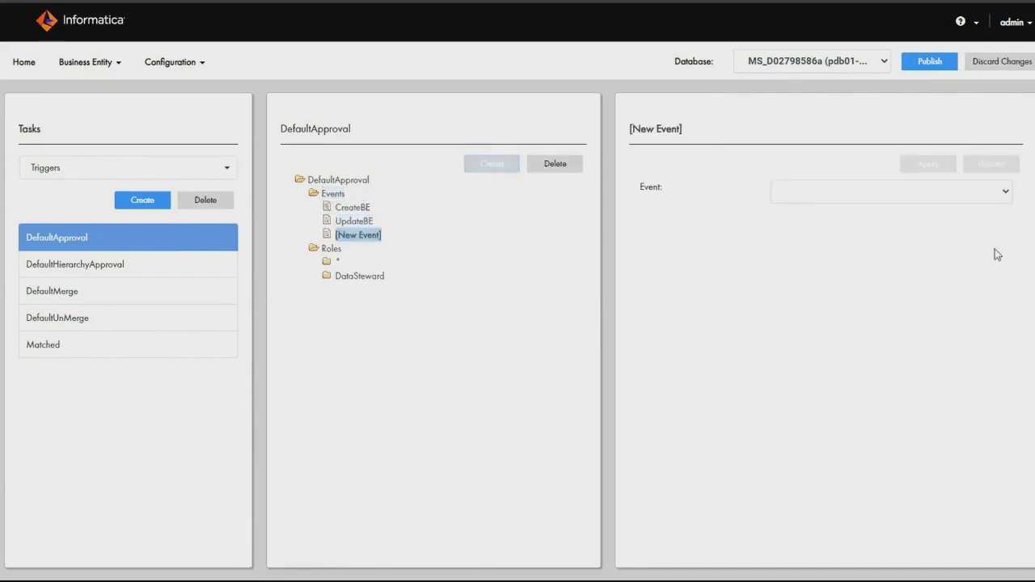
click(934, 196)
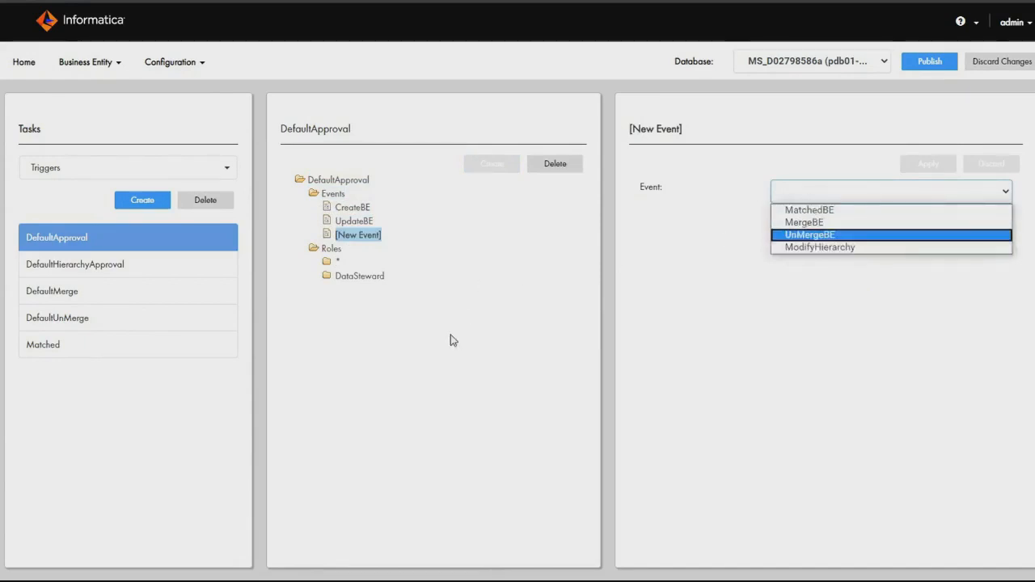
click(468, 255)
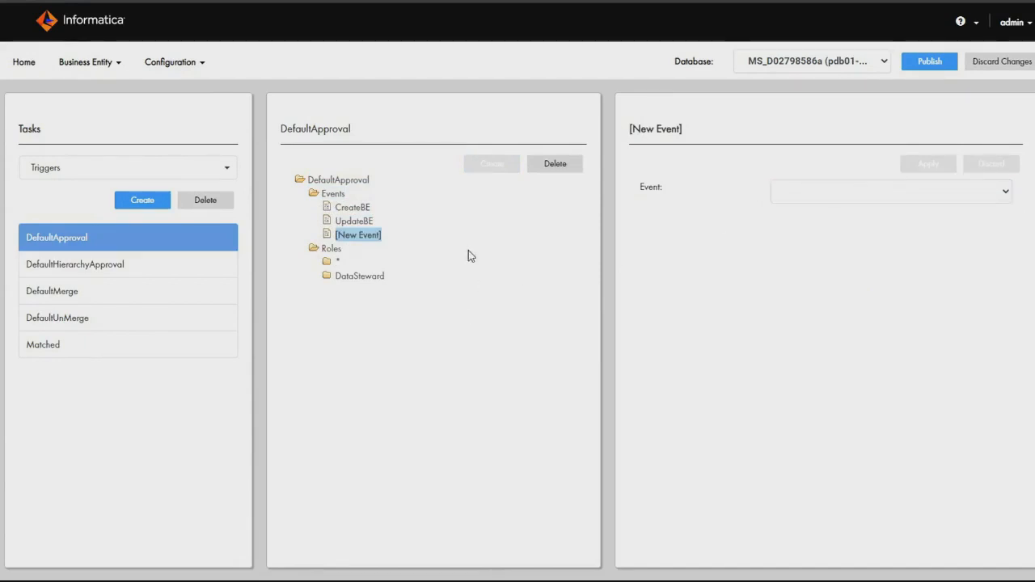
click(338, 276)
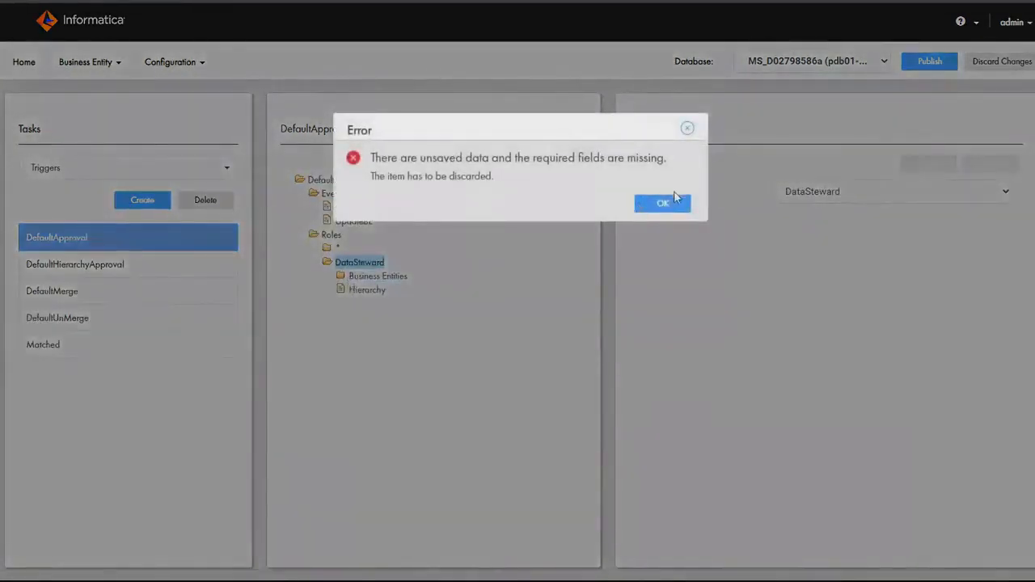
click(674, 202)
Expand the business entities of the DataSteward role in the DefaultApproval trigger and view the Person entity.
click(377, 275)
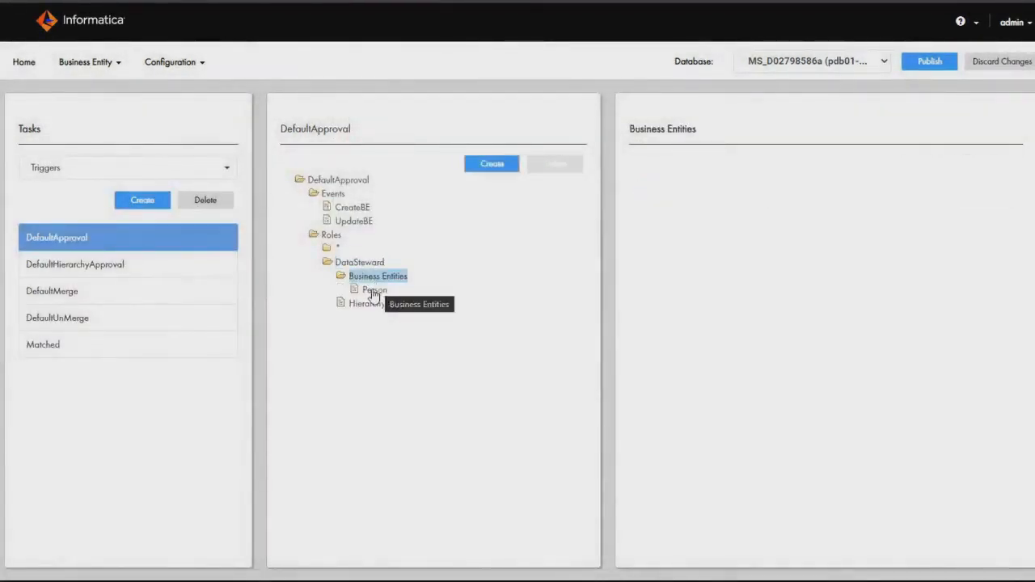
click(375, 290)
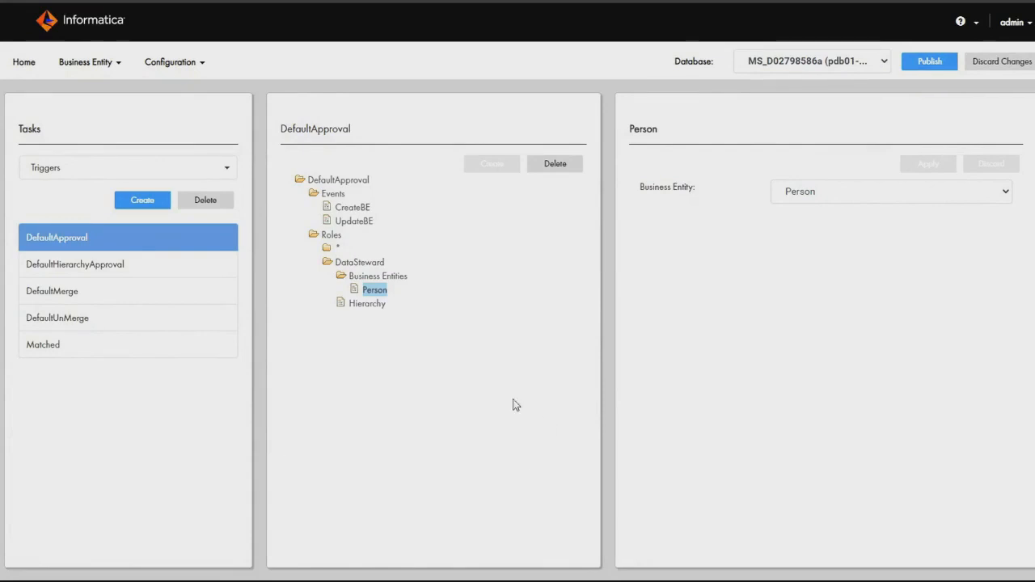
click(384, 278)
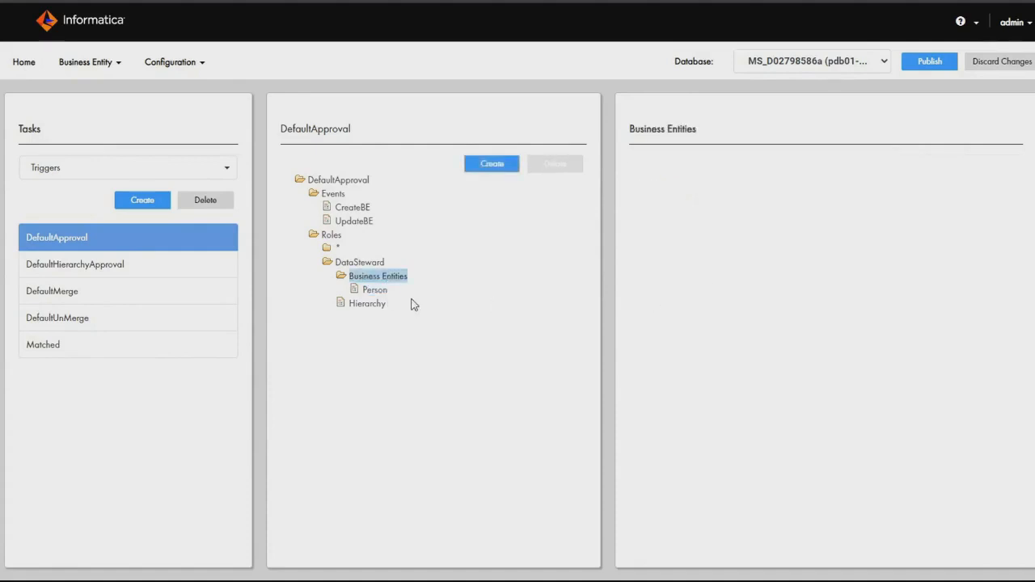
click(376, 290)
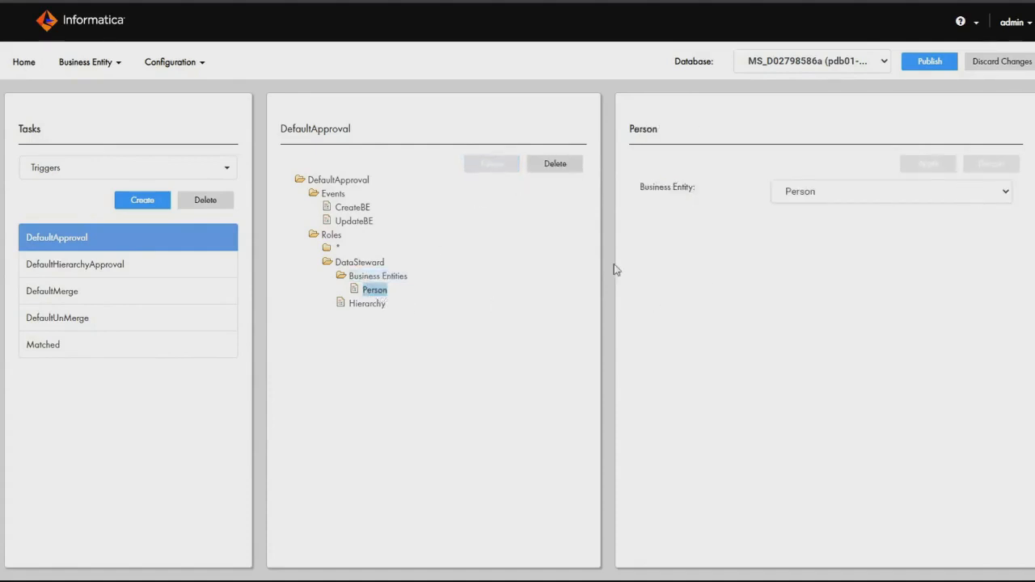
Add Organization as a business entity under the DataSteward role of the DefaultApproval trigger and apply it.
click(371, 276)
click(490, 165)
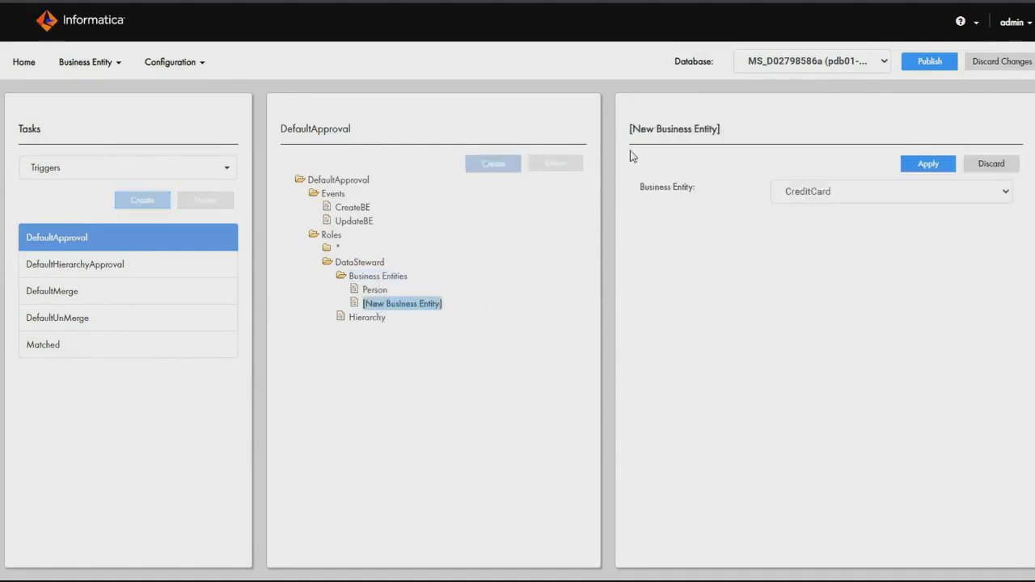
click(836, 194)
click(840, 273)
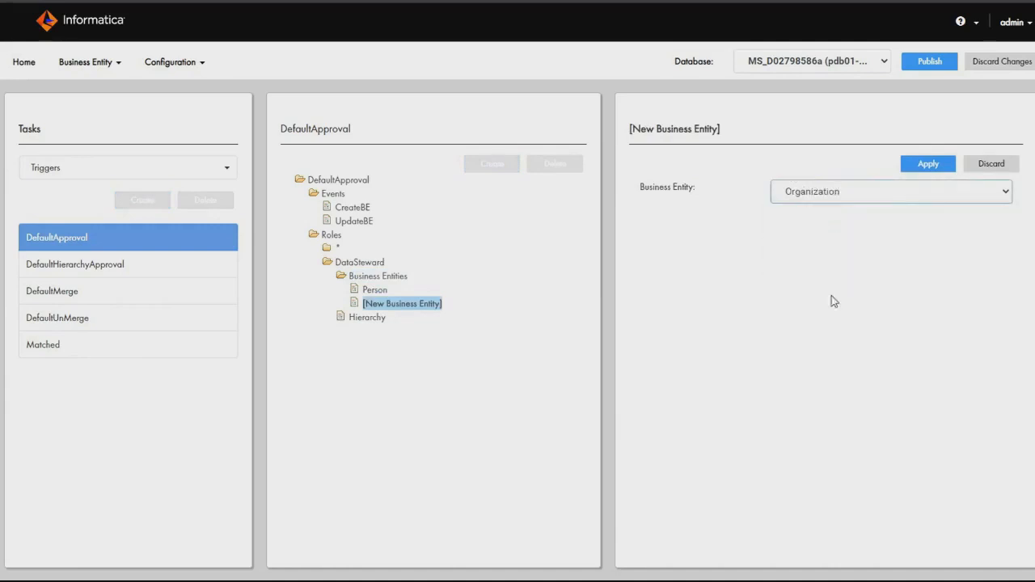
click(904, 166)
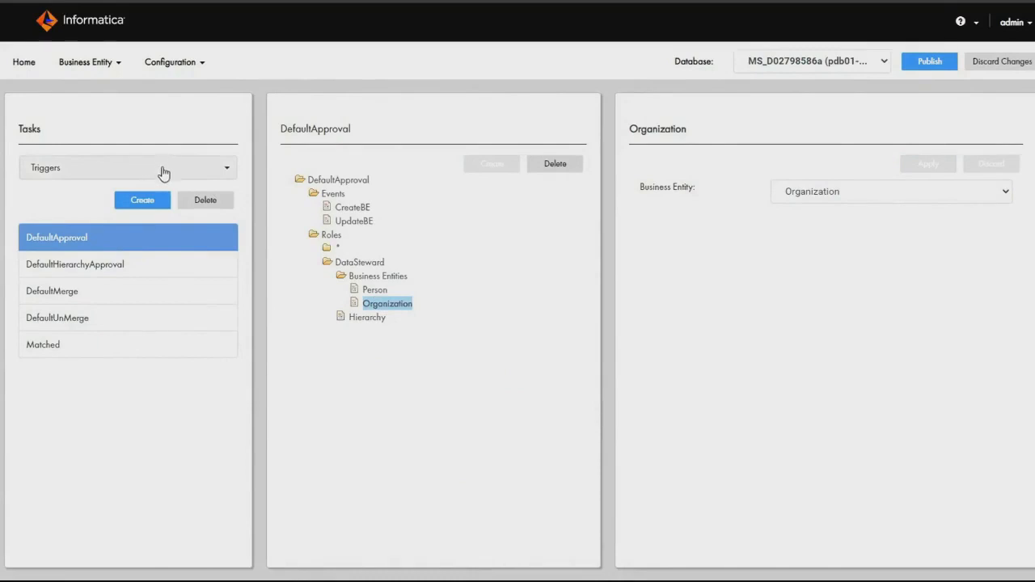
View the TaskAdministratorRole settings and examine the available MDM Hub roles.
click(161, 170)
click(109, 244)
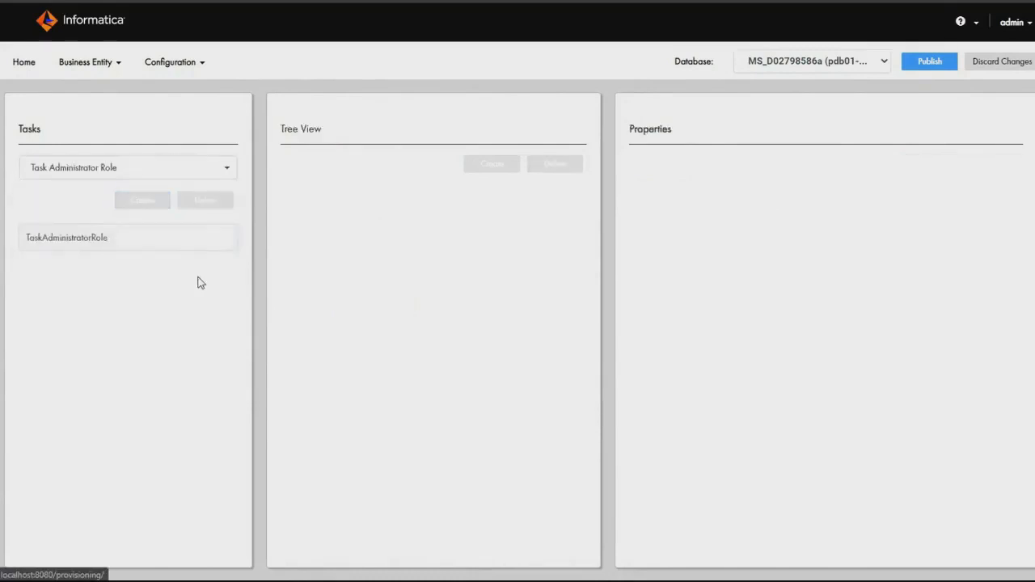
click(153, 243)
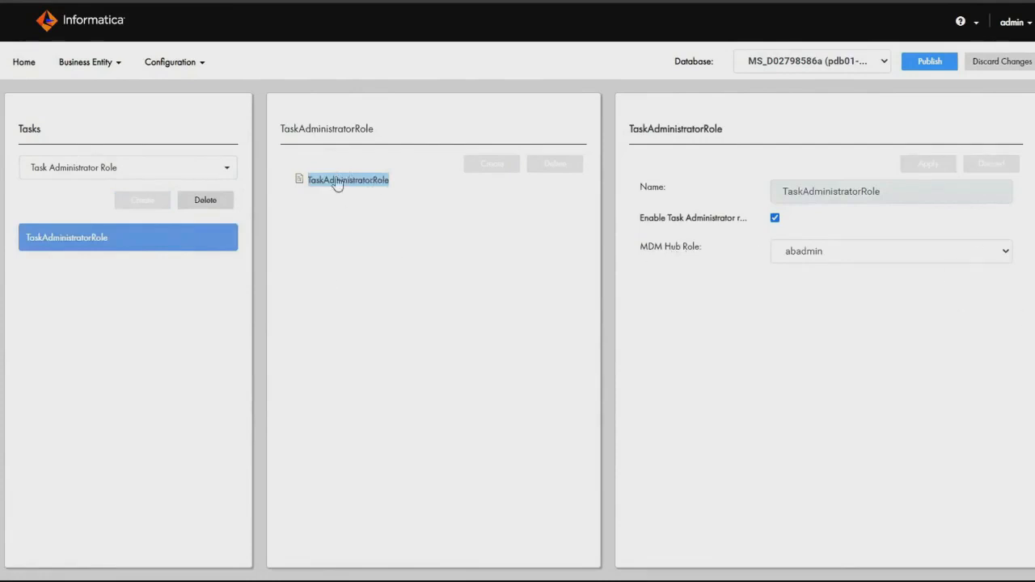
click(902, 259)
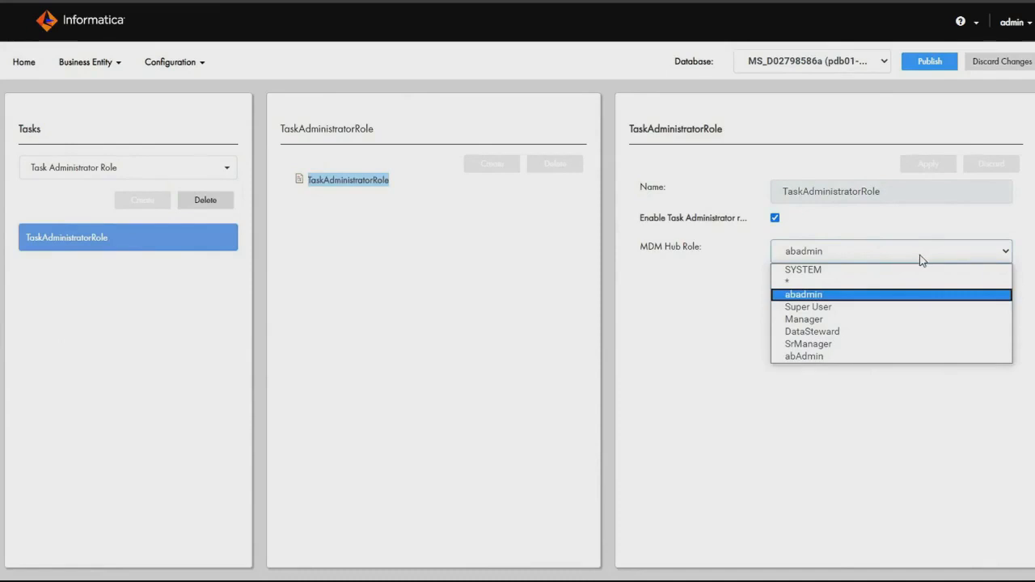
click(917, 257)
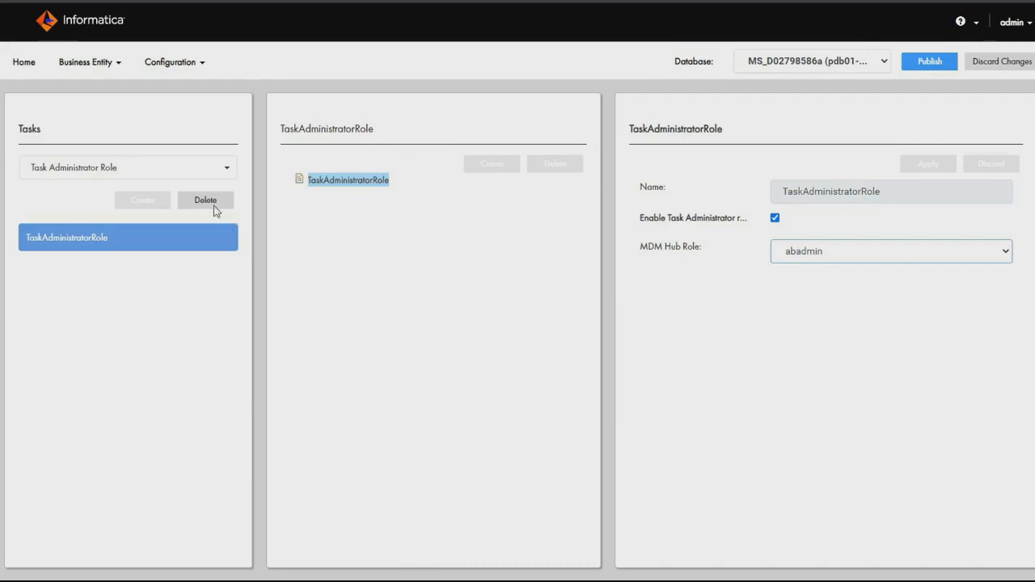
Open TaskManagerConfiguration in the general settings and examine its display fields and XML definition.
click(186, 64)
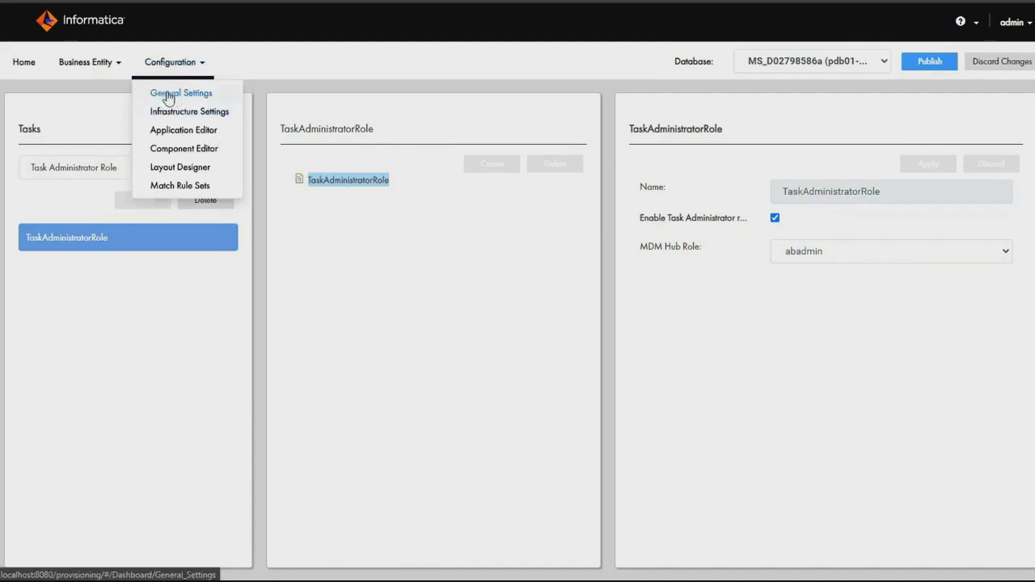
click(168, 95)
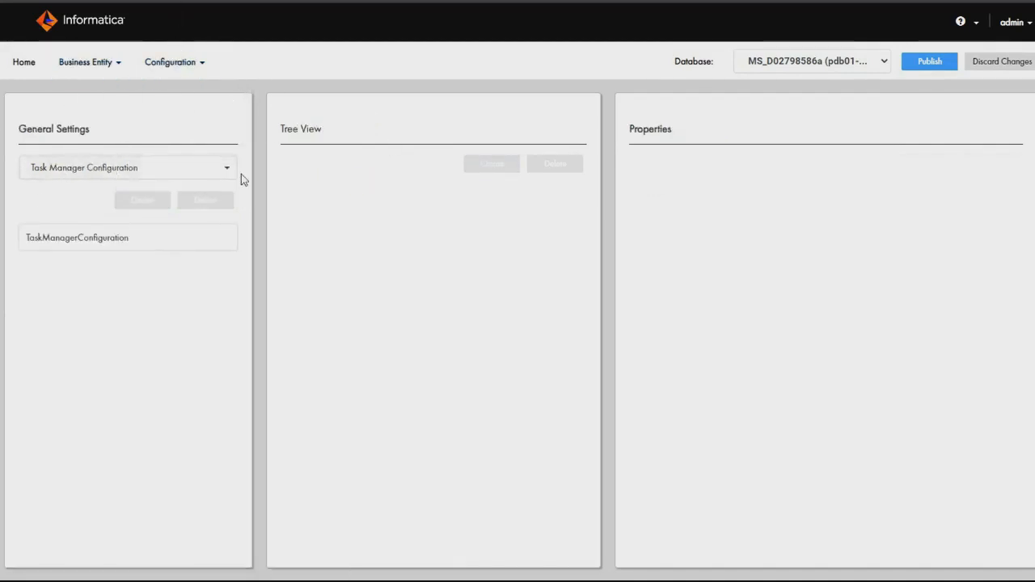
click(84, 248)
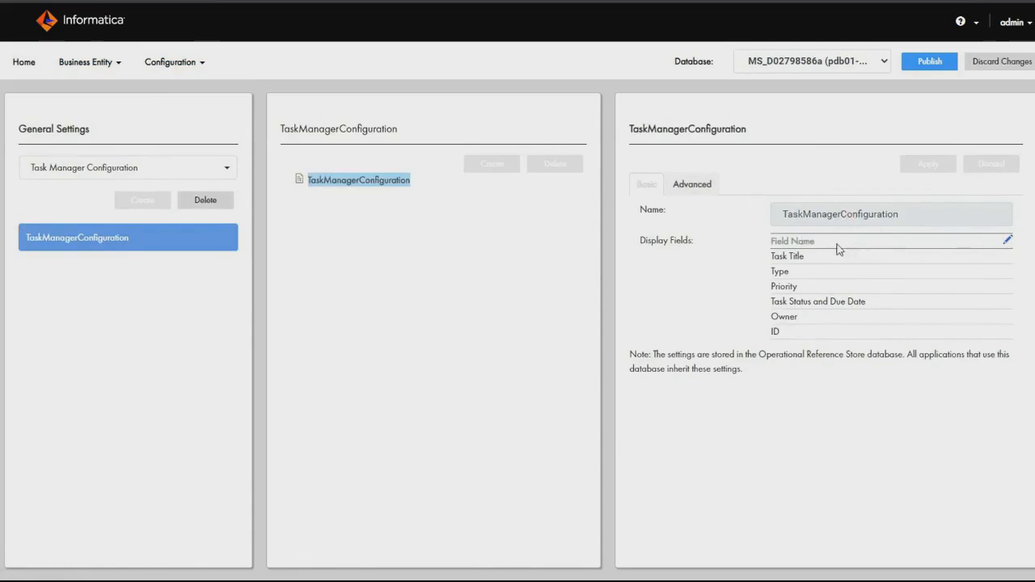
click(709, 194)
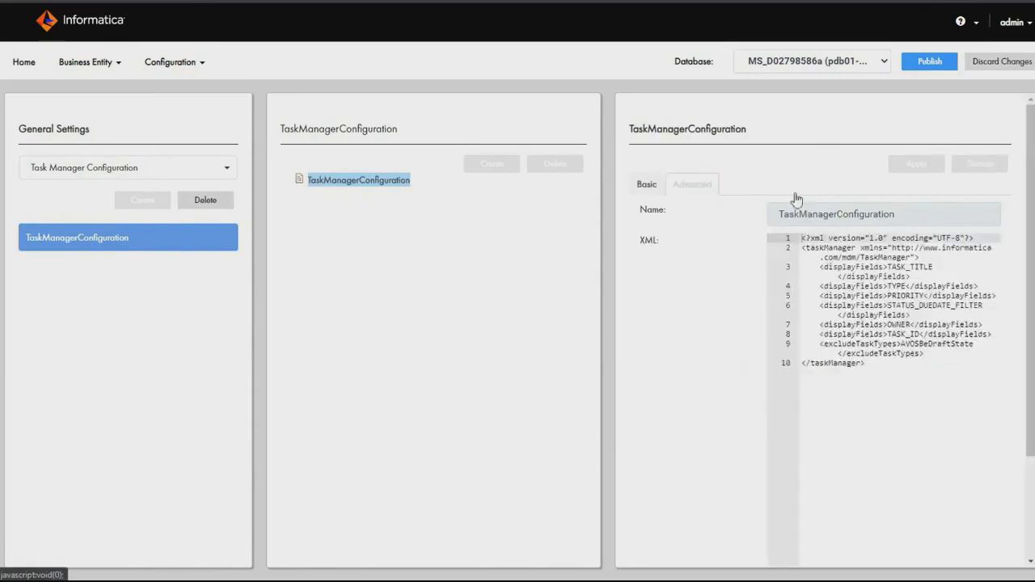
click(651, 182)
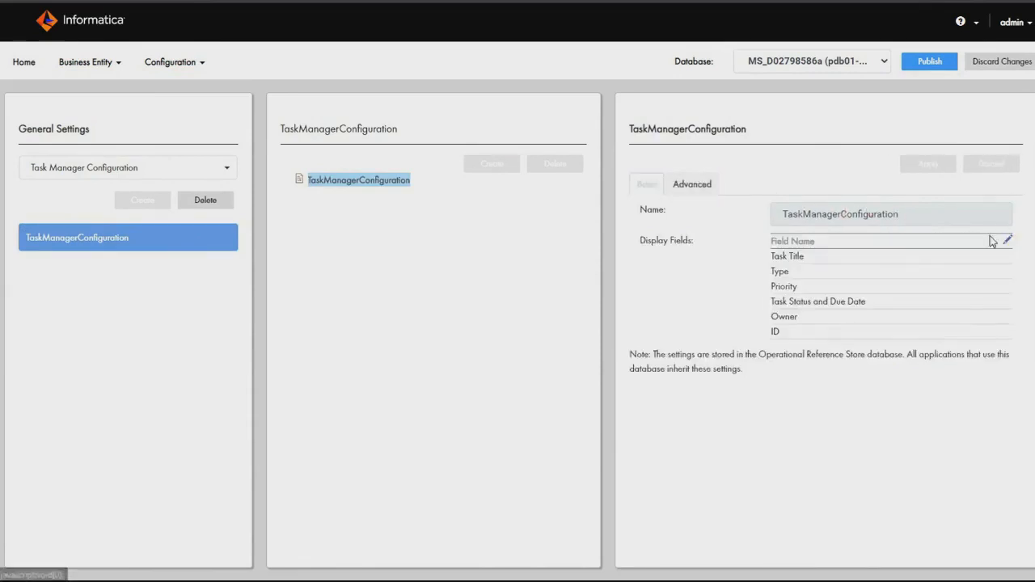
Add Submitted Date and Creator to the selected display fields of TaskManagerConfiguration, after ID.
click(1008, 240)
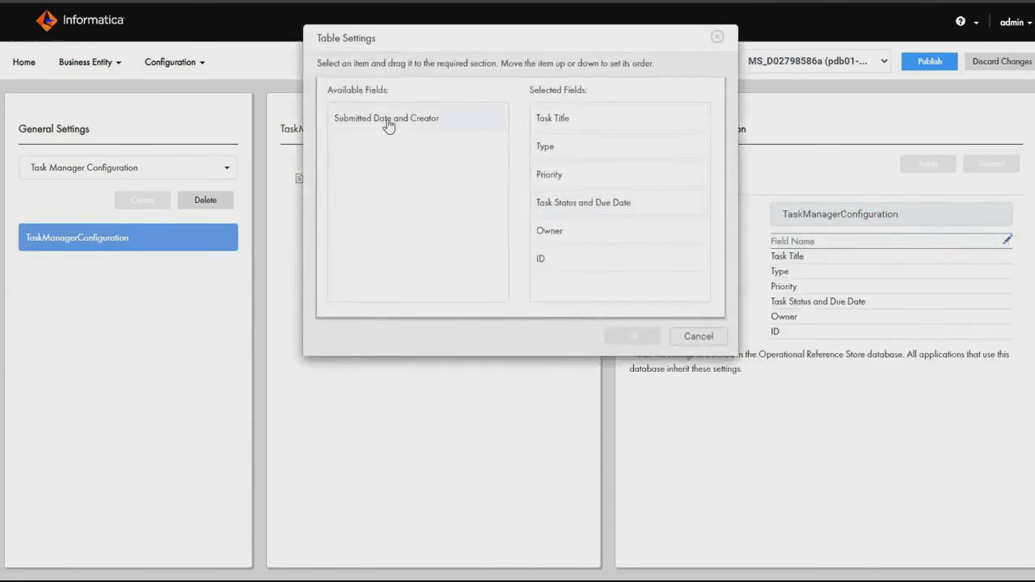
drag(412, 127, 645, 305)
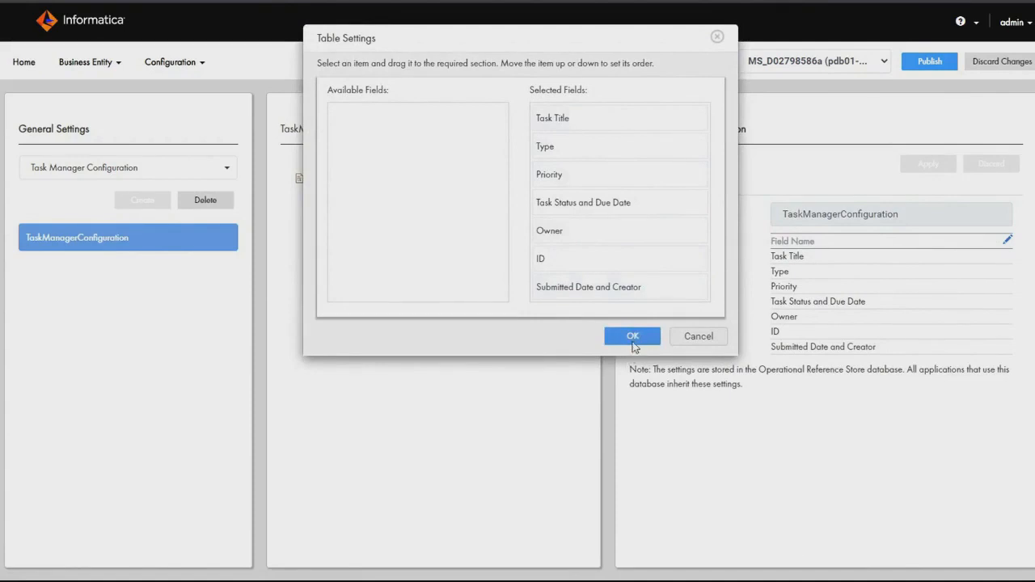
click(633, 336)
Examine the excludeTaskTypes entry for AVOSBeDraftState in the TaskManagerConfiguration XML.
click(692, 184)
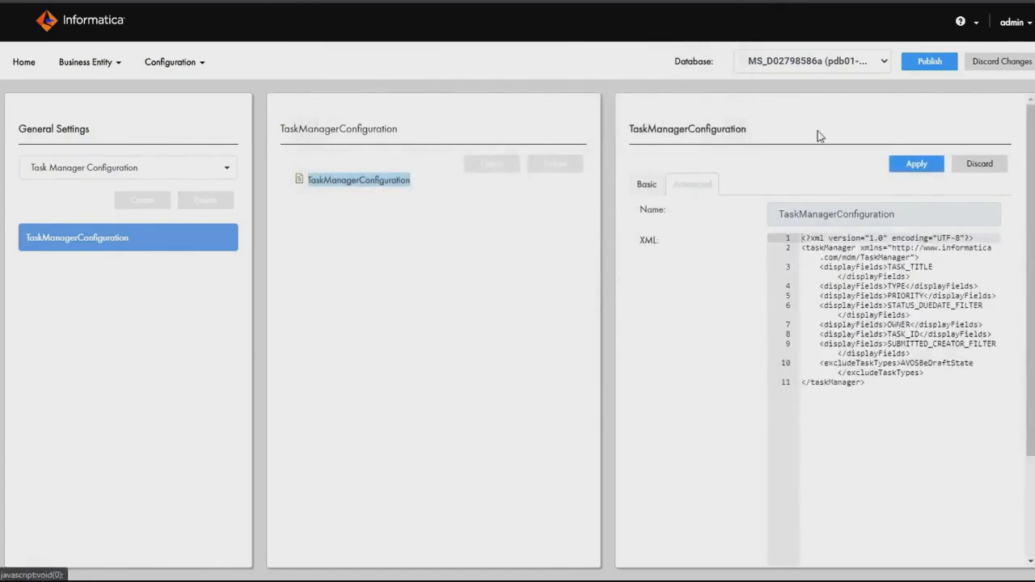
click(928, 393)
drag(955, 376, 799, 364)
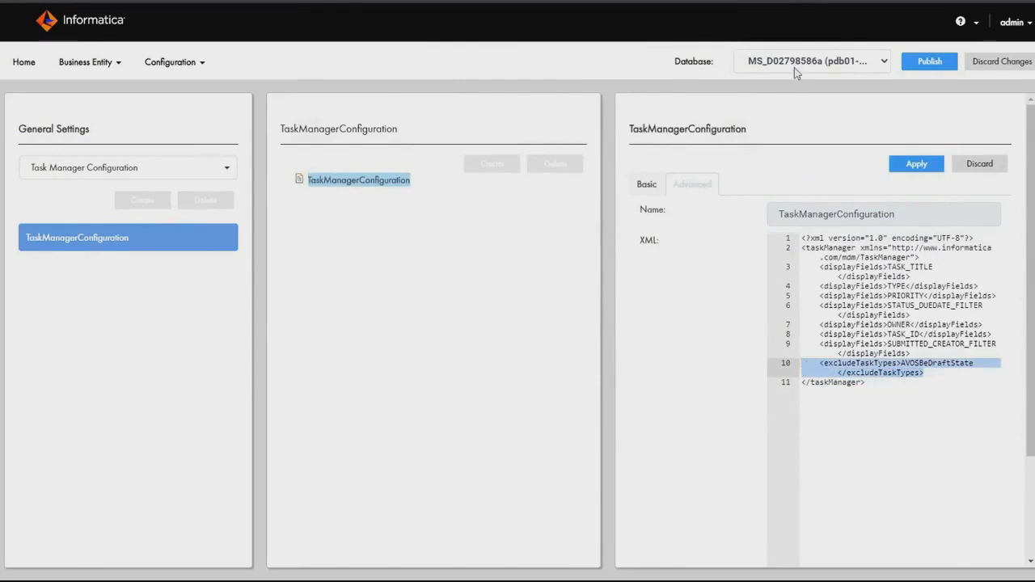
click(939, 377)
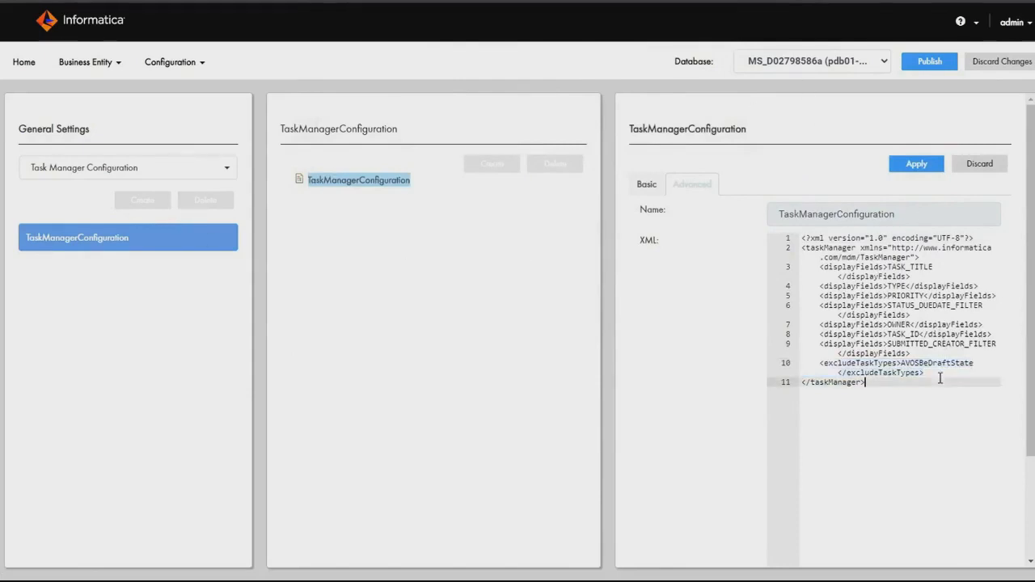
drag(944, 373, 778, 367)
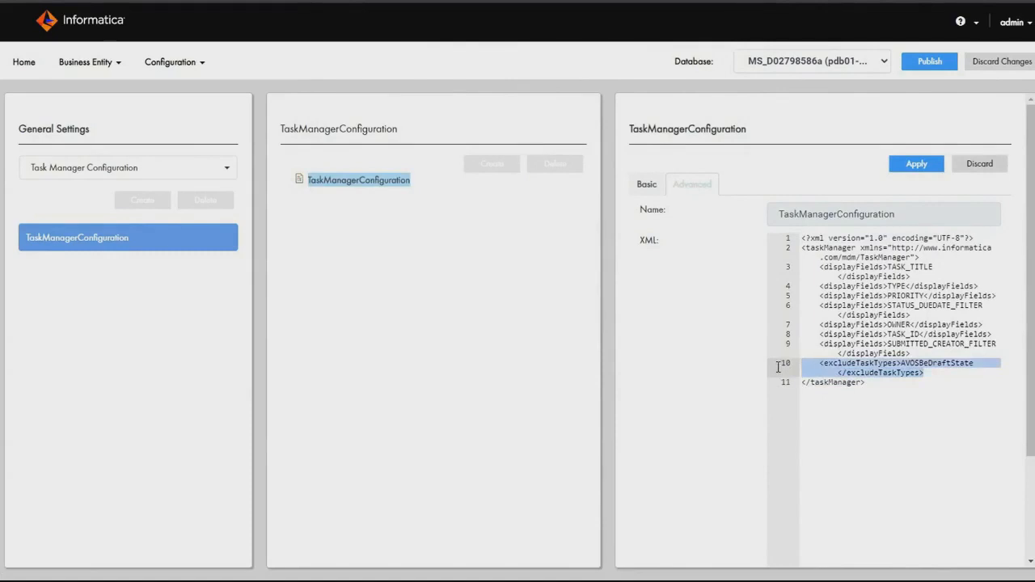
click(938, 368)
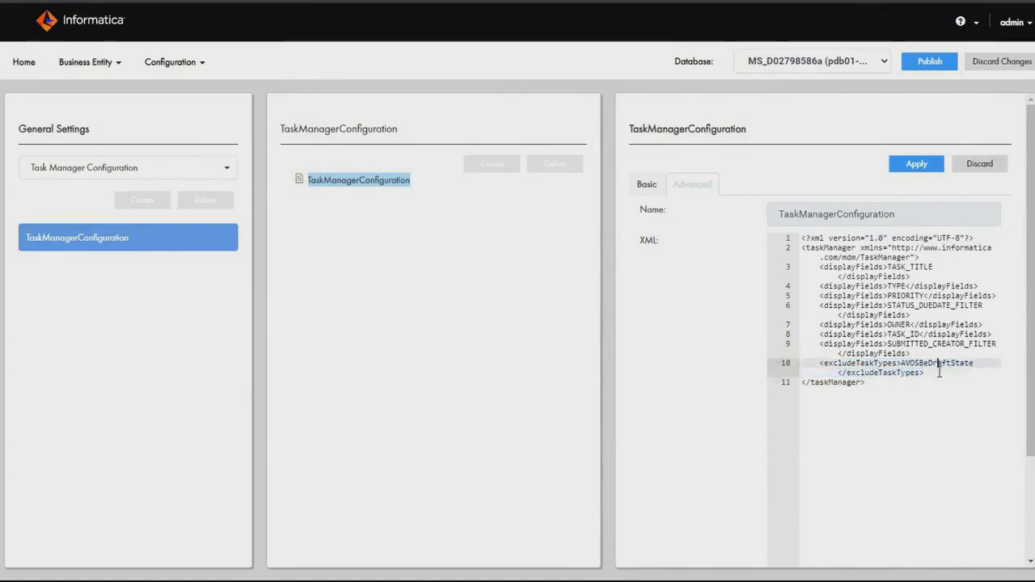
drag(939, 372, 806, 366)
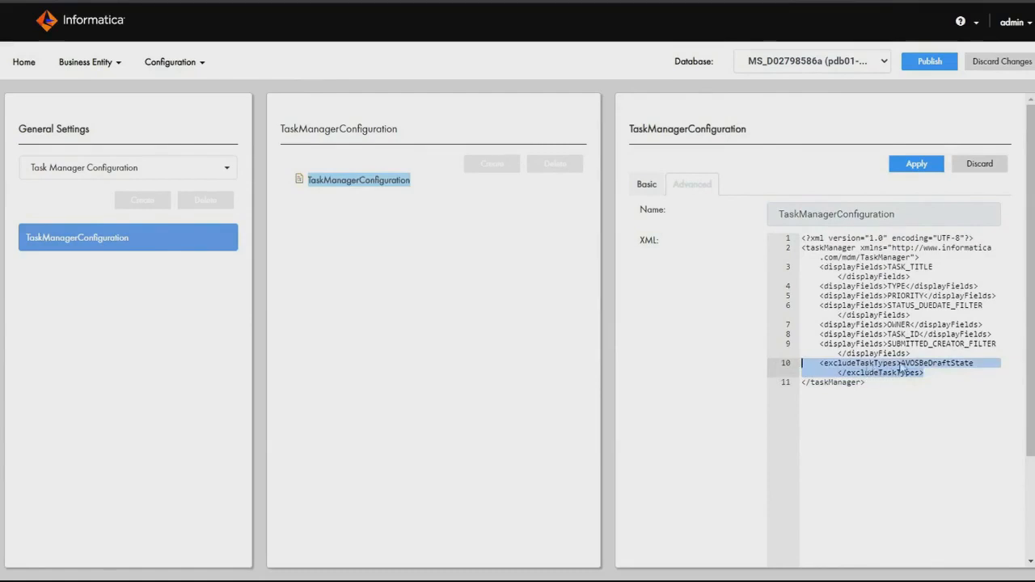
double_click(930, 363)
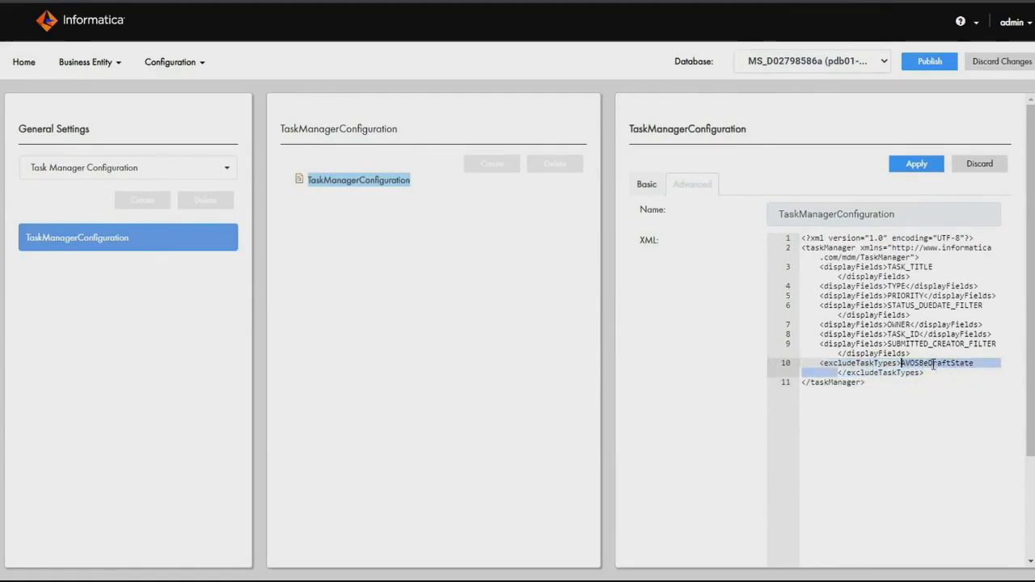
double_click(951, 366)
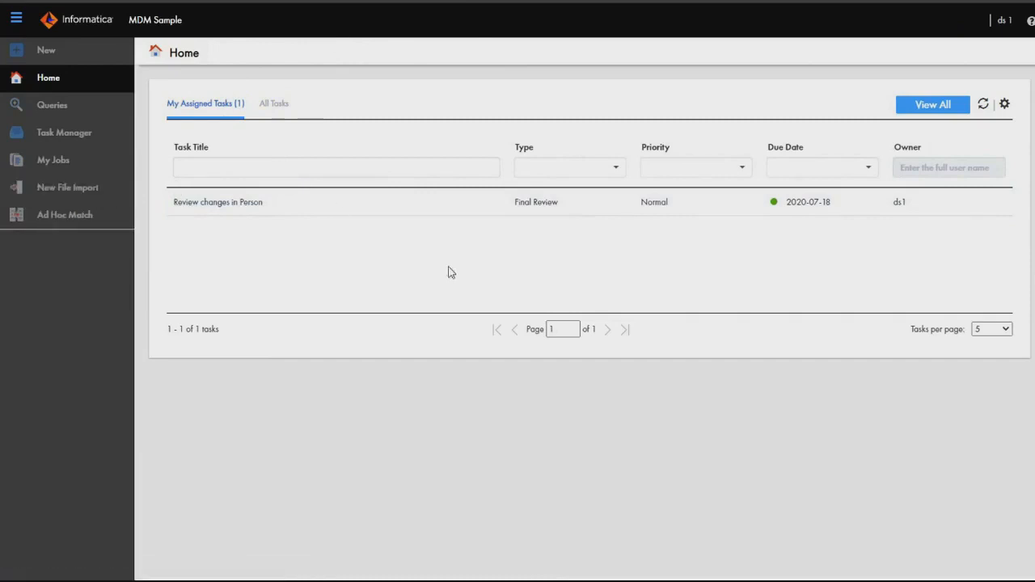
click(1003, 20)
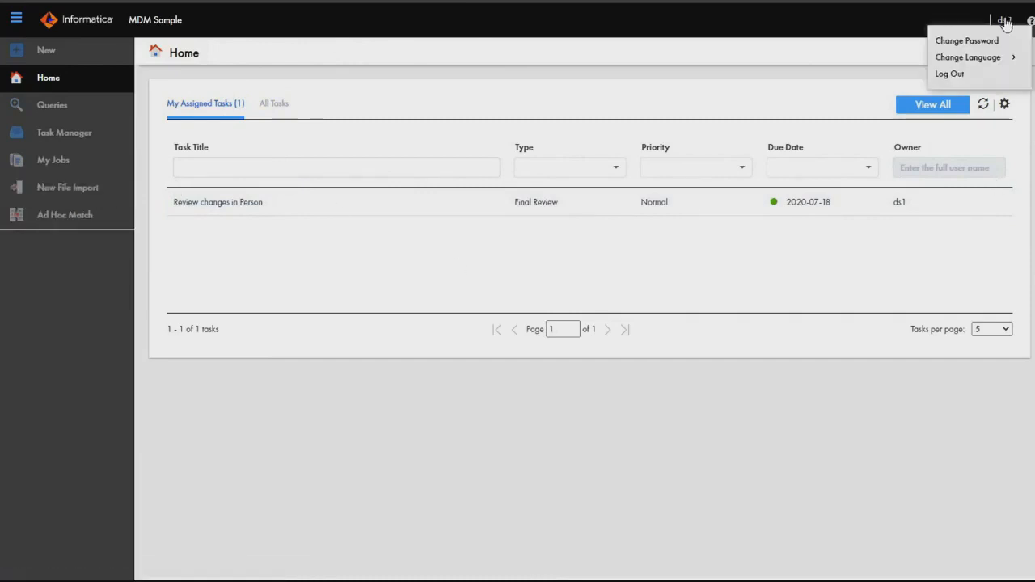
click(800, 483)
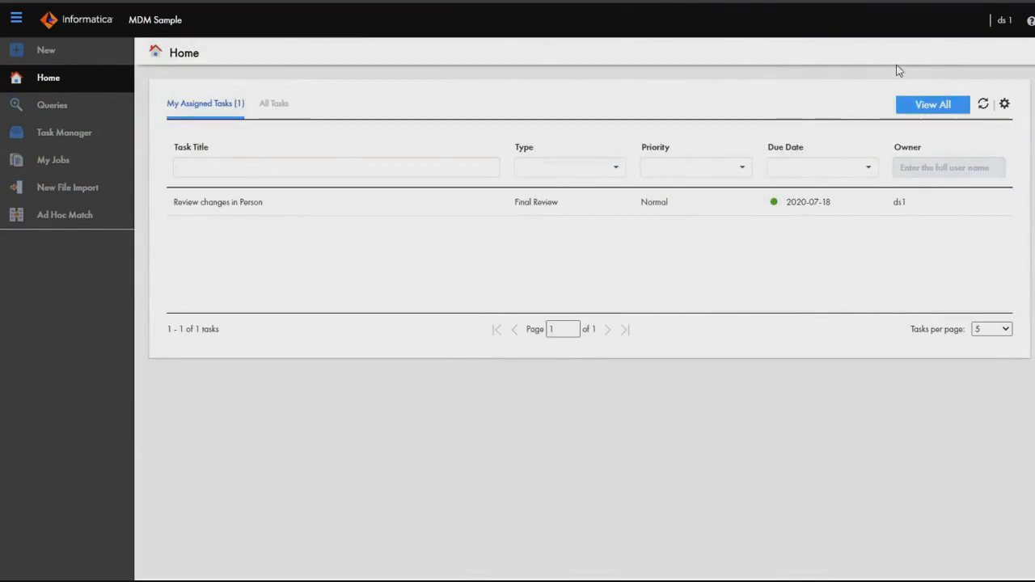
Create a new Person record with first name TestEntity, fill in its last name, and save it.
click(36, 61)
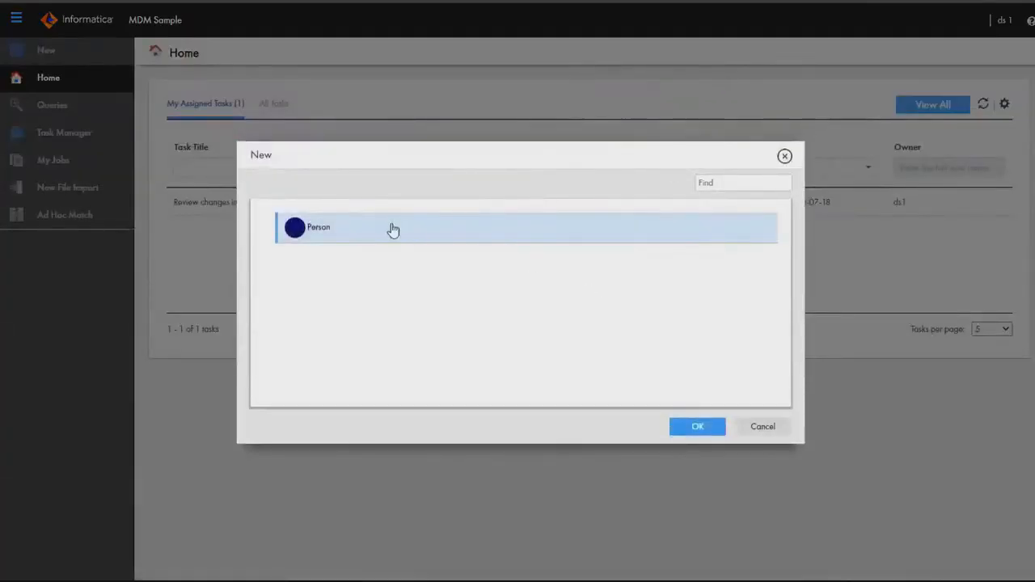
click(715, 429)
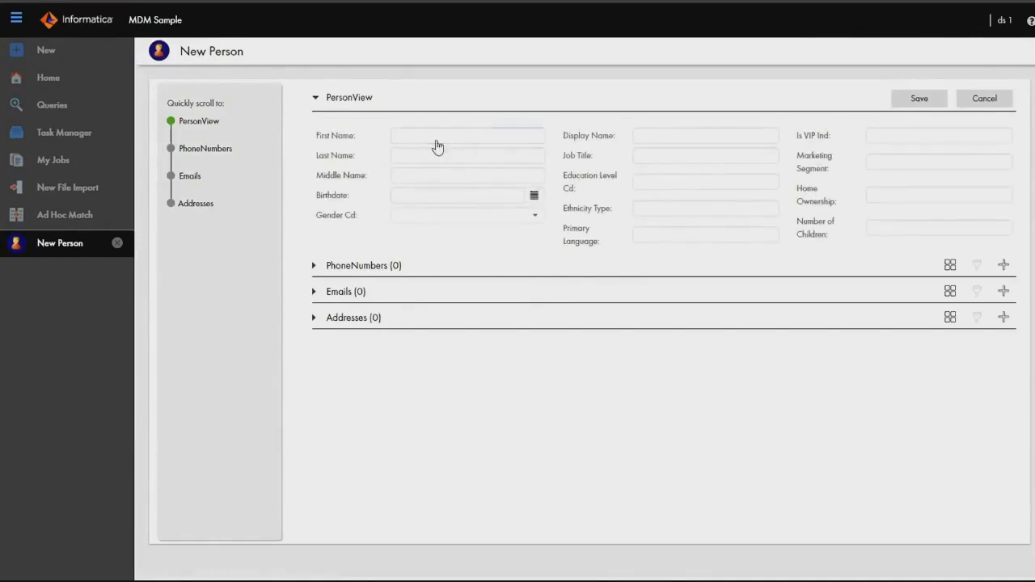
click(442, 140)
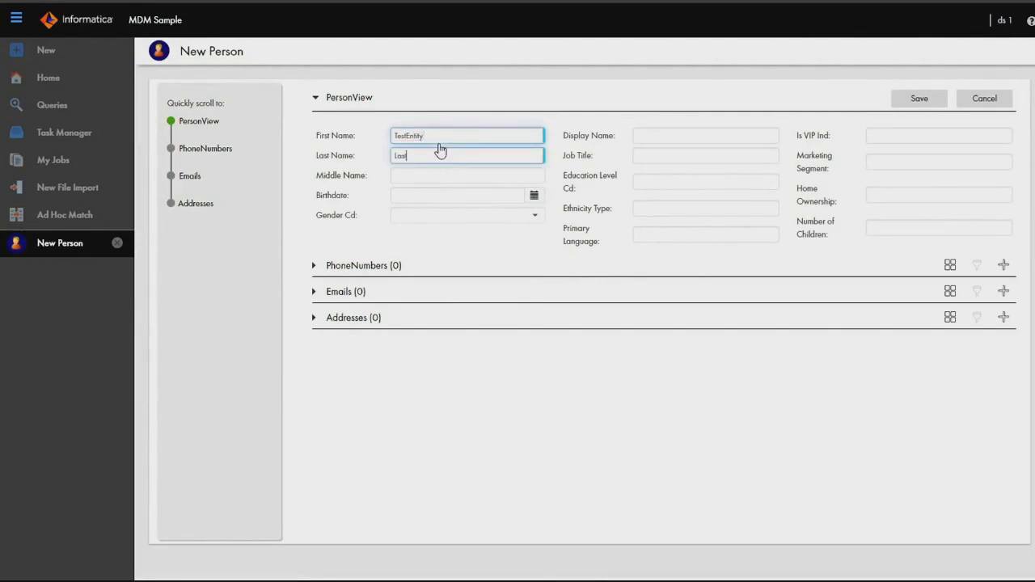
click(919, 99)
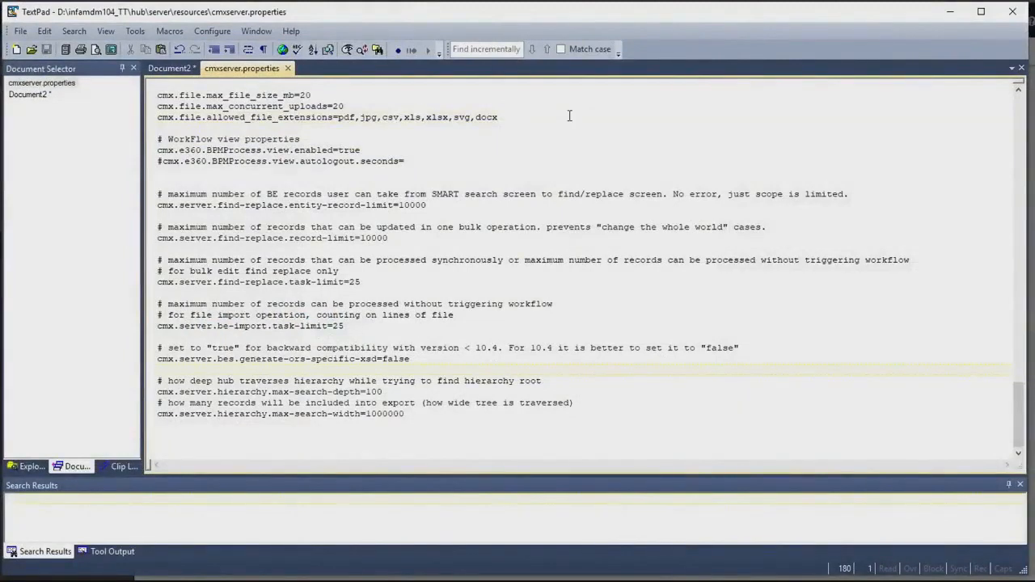
Examine the file types permitted by cmx.file.allowed_file_extensions in cmxserver.properties in TextPad, and minimize the editor.
drag(569, 116, 135, 115)
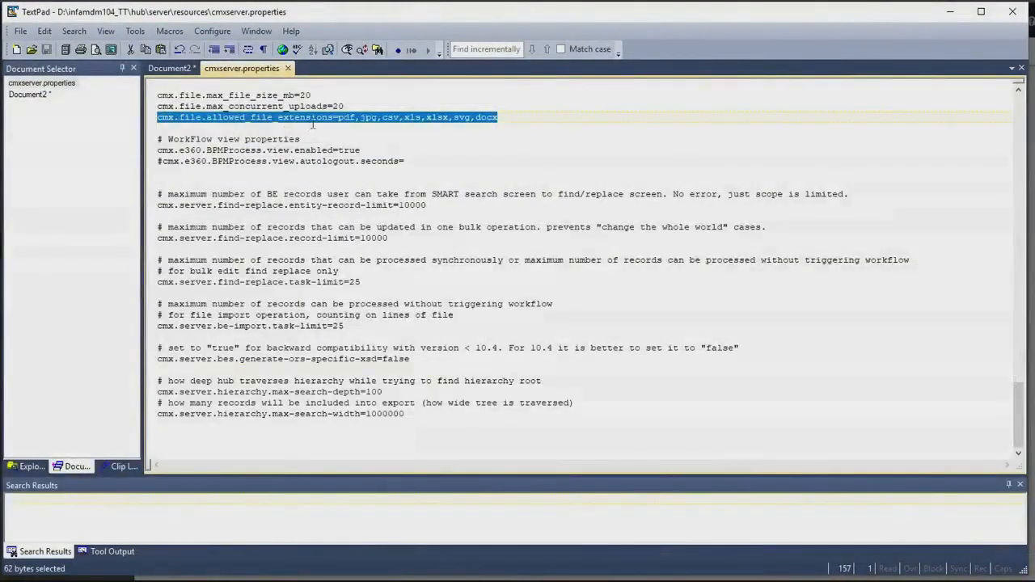
click(348, 110)
drag(334, 119, 544, 120)
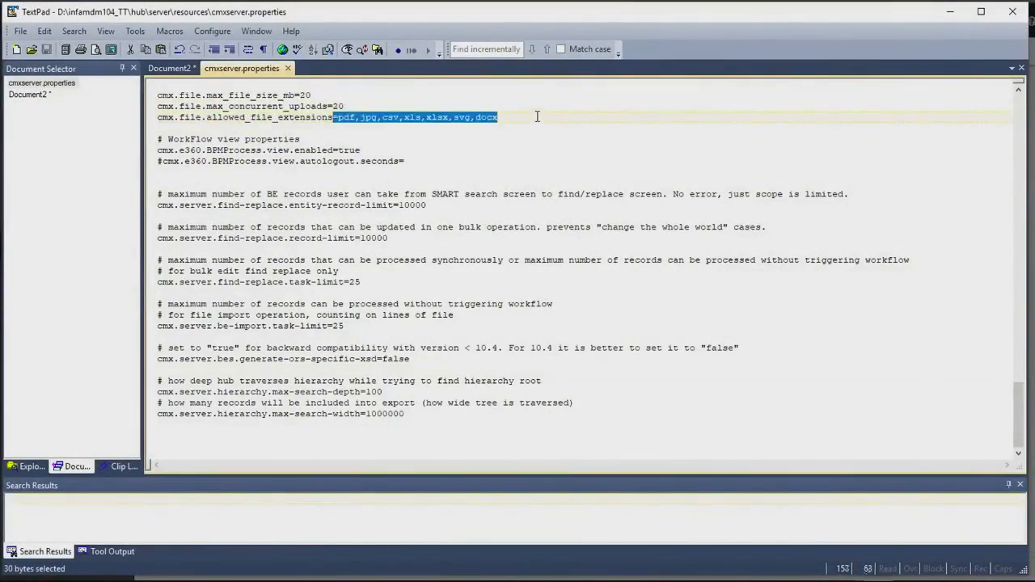
double_click(486, 120)
click(415, 115)
double_click(427, 118)
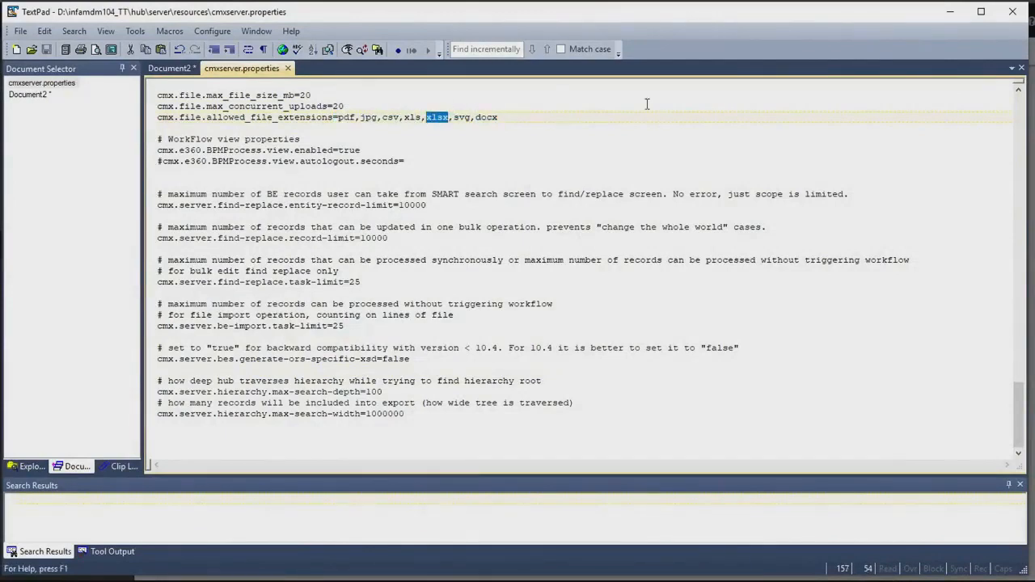
click(953, 13)
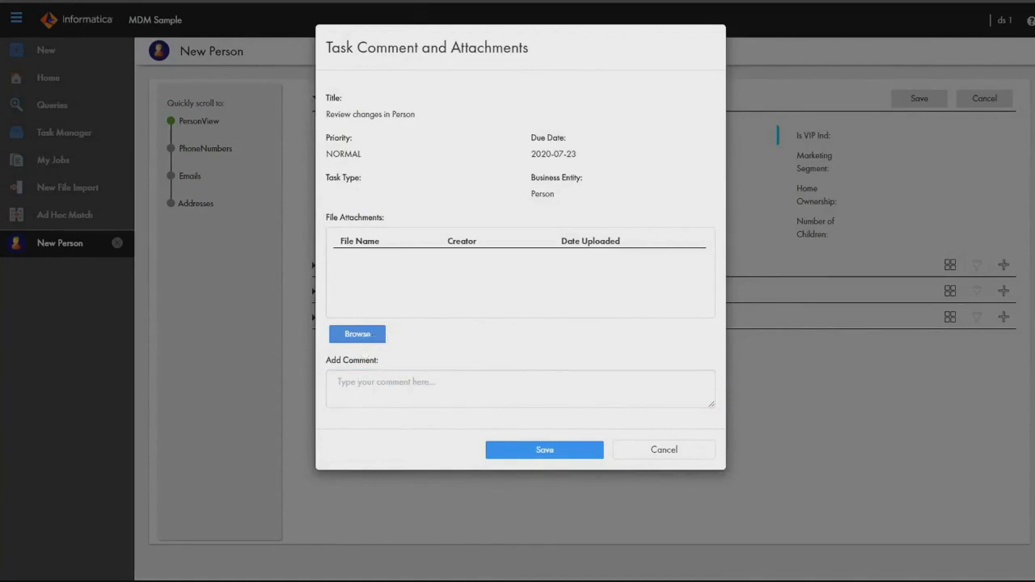
Add the comment TestEntityComment to the Person review task and save the task comment and attachments dialog.
click(391, 383)
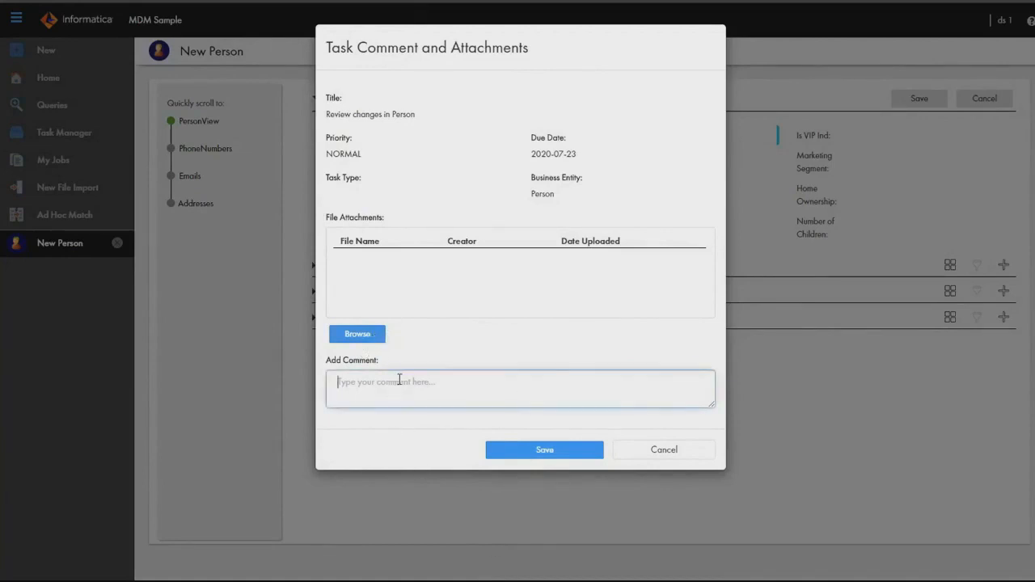
text(TestEntityComment)
click(544, 450)
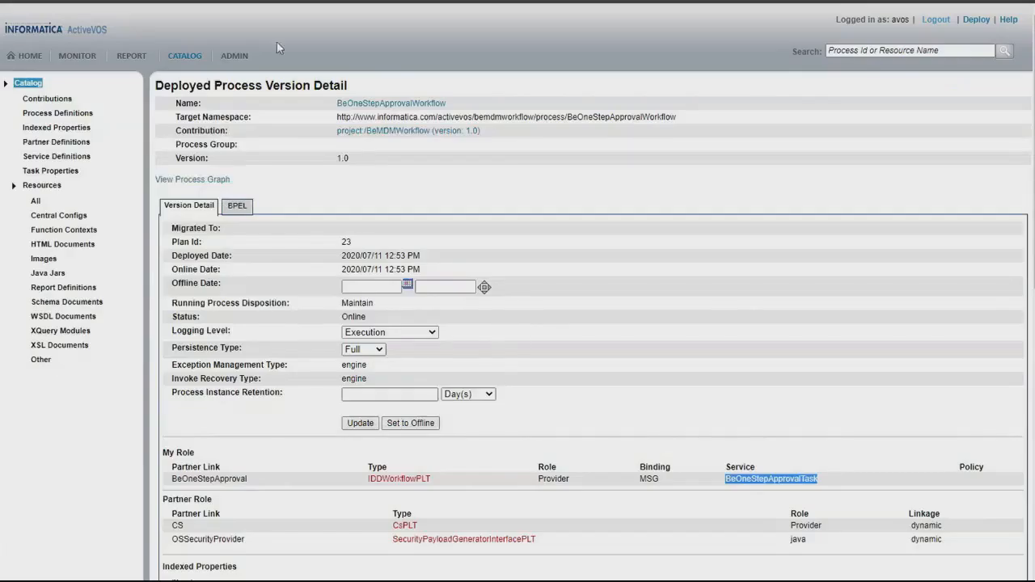
In the ActiveVOS console, open the most recently started BeOneStepApprovalWorkflow instance from the active processes.
click(76, 57)
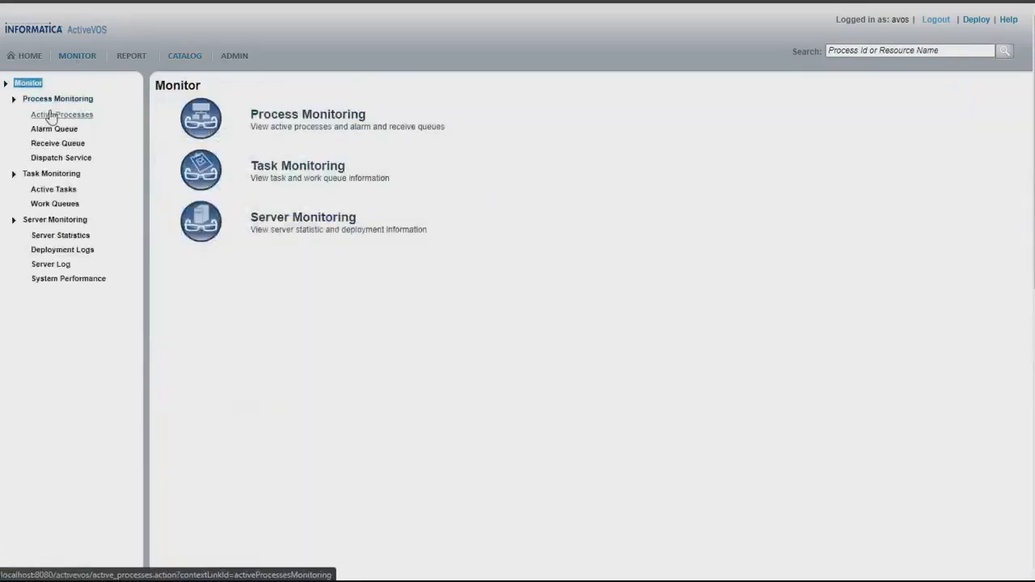
click(172, 120)
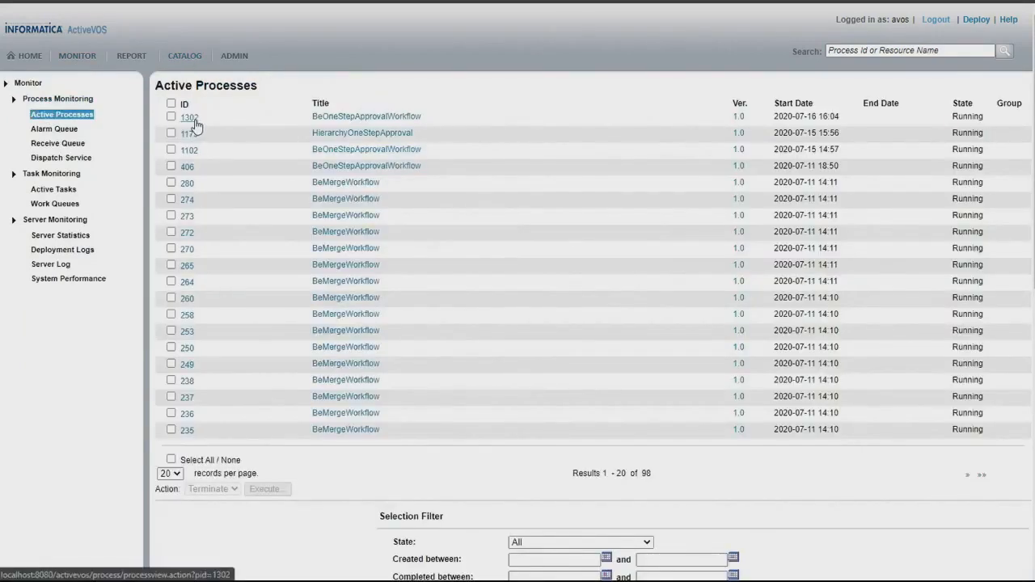
click(193, 120)
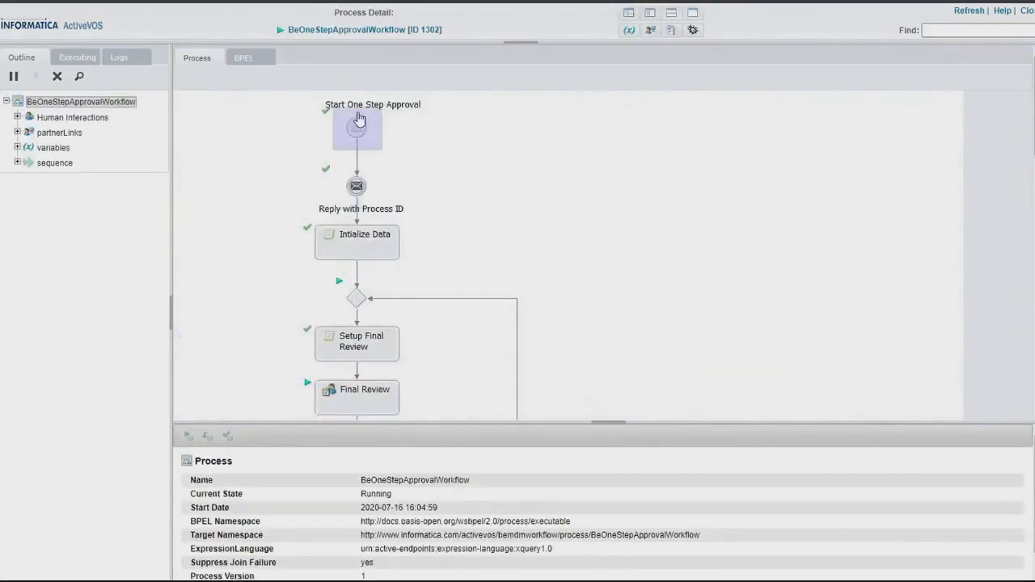
Examine the StartRequest variable data of the Start One Step Approval activity, including its task data, task records and groups.
click(357, 128)
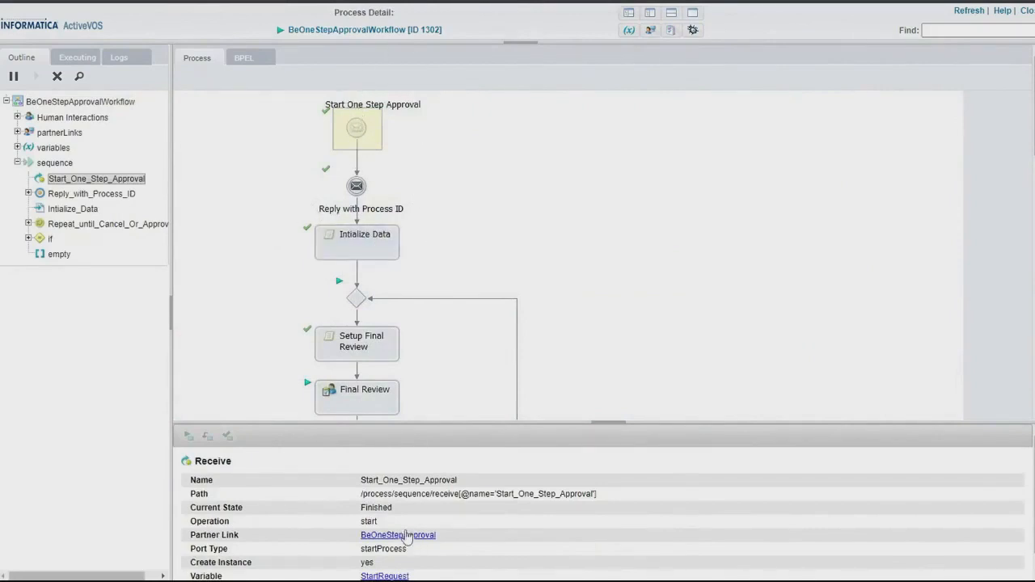
scroll(408, 537, down, 1)
click(385, 555)
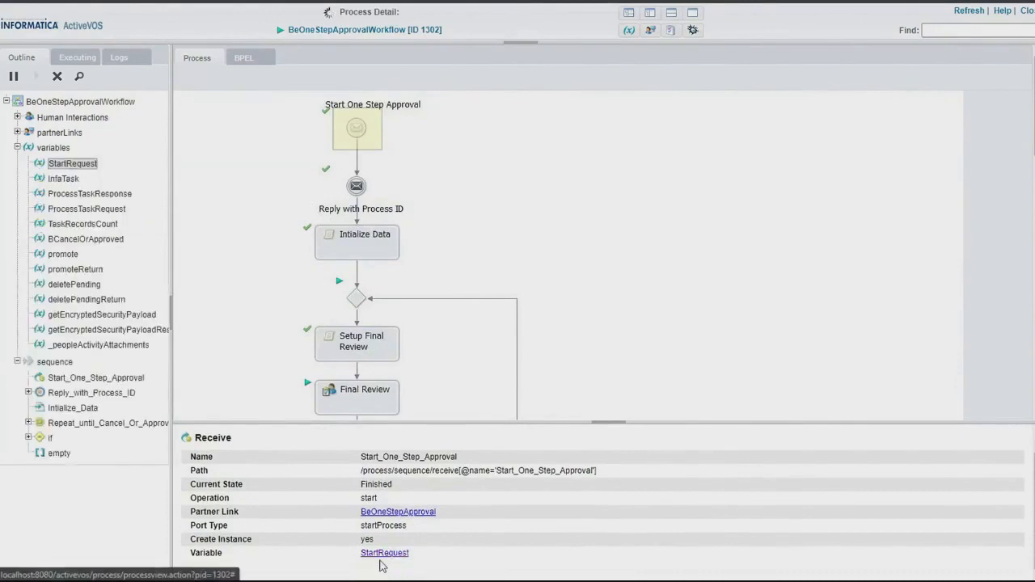
scroll(374, 530, down, 5)
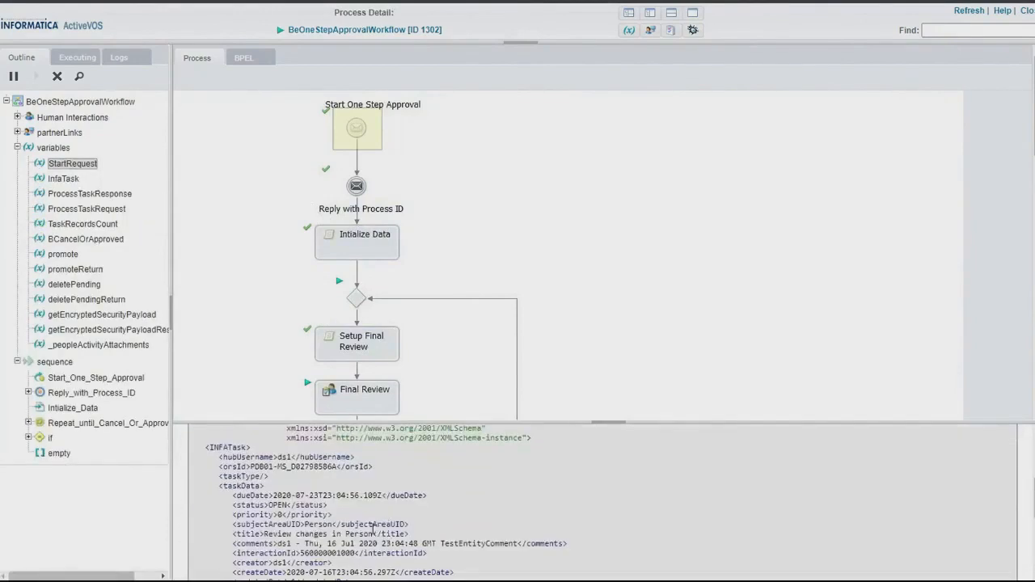
drag(205, 492, 332, 526)
scroll(324, 517, down, 5)
scroll(327, 522, down, 3)
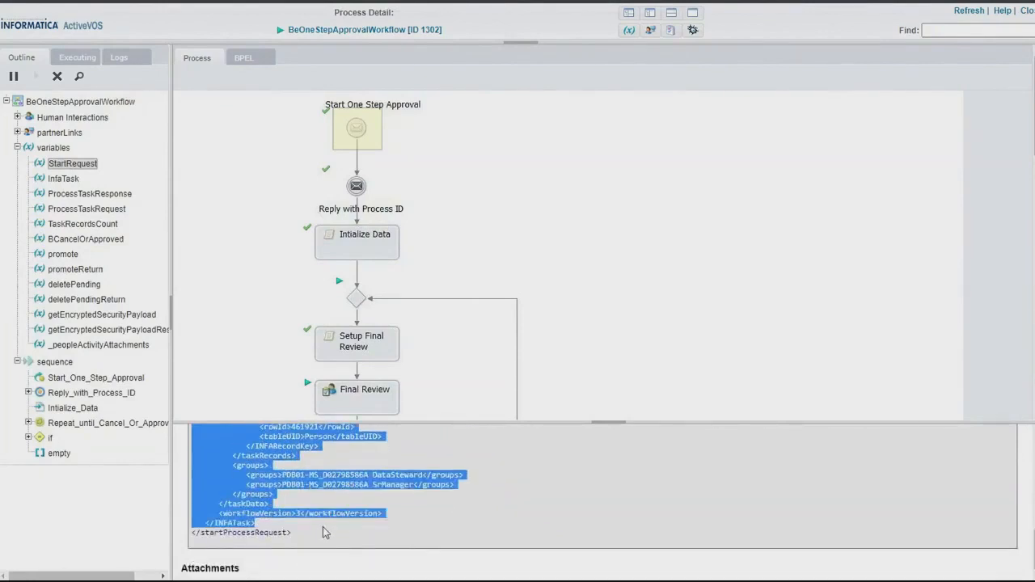
click(314, 529)
scroll(314, 530, up, 3)
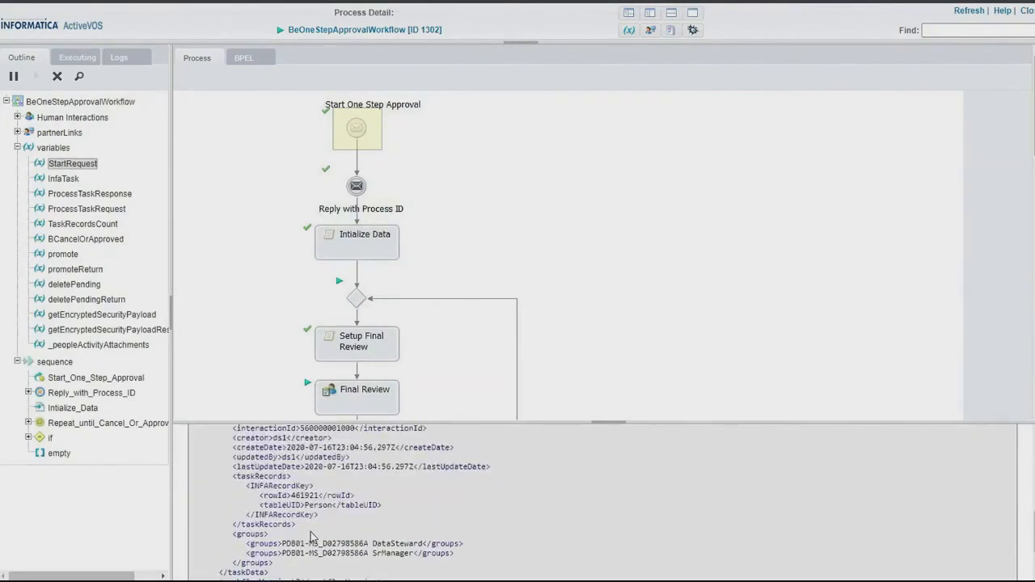
scroll(311, 536, up, 3)
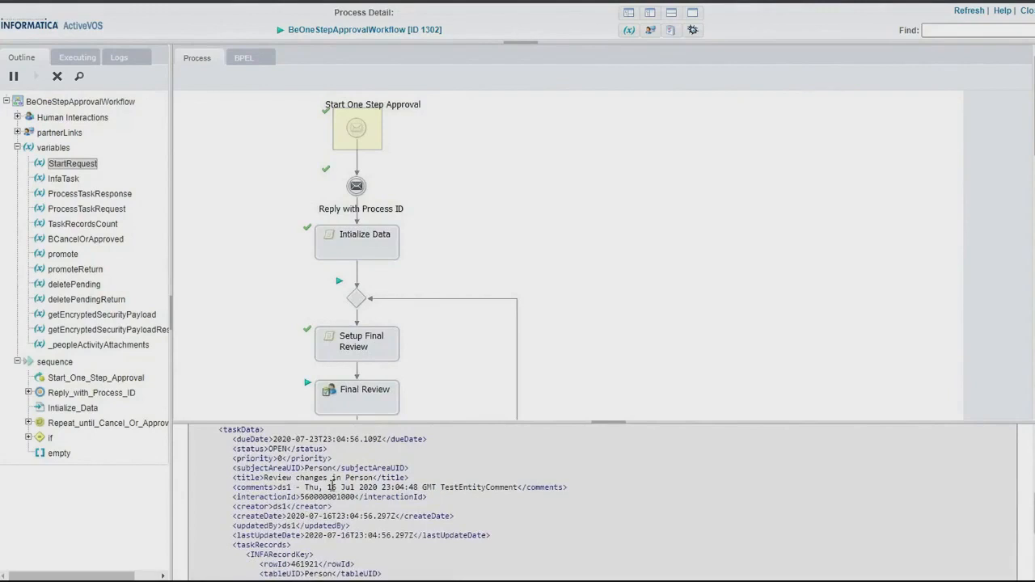
scroll(229, 489, up, 3)
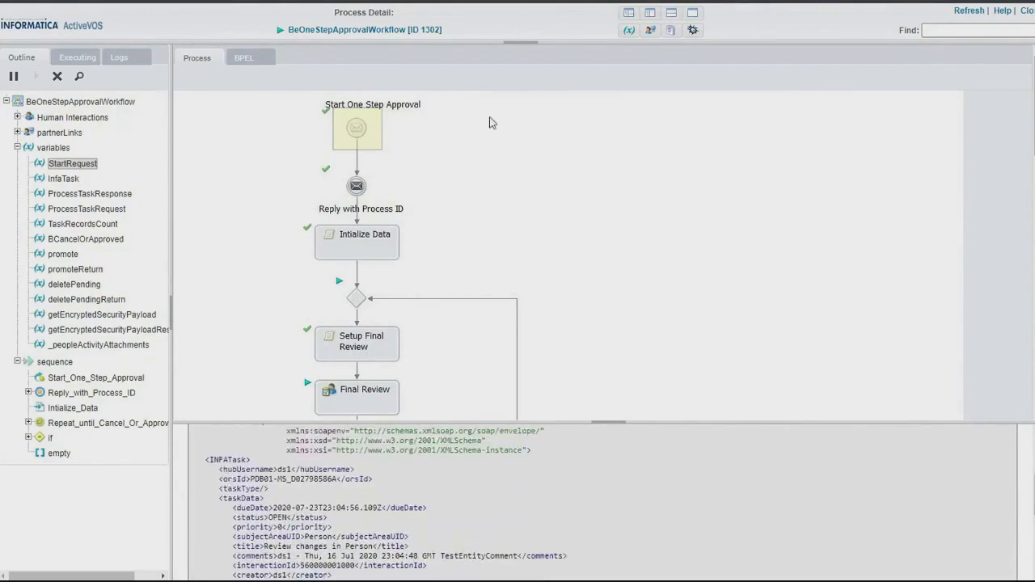
View the details of the Reply with Process ID, Intialize Data, Setup Final Review and Final Review activities in the process diagram.
click(356, 186)
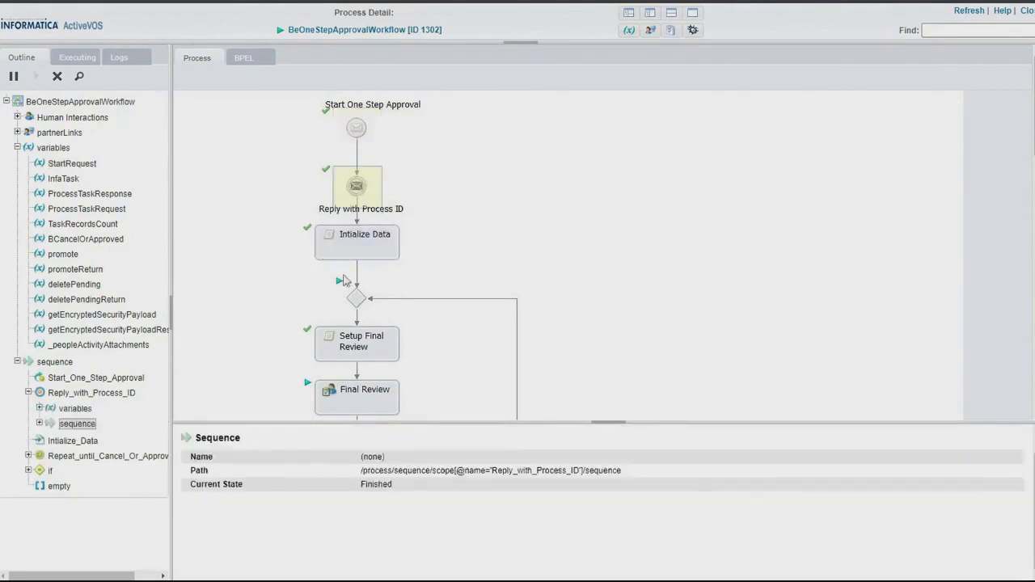
click(360, 232)
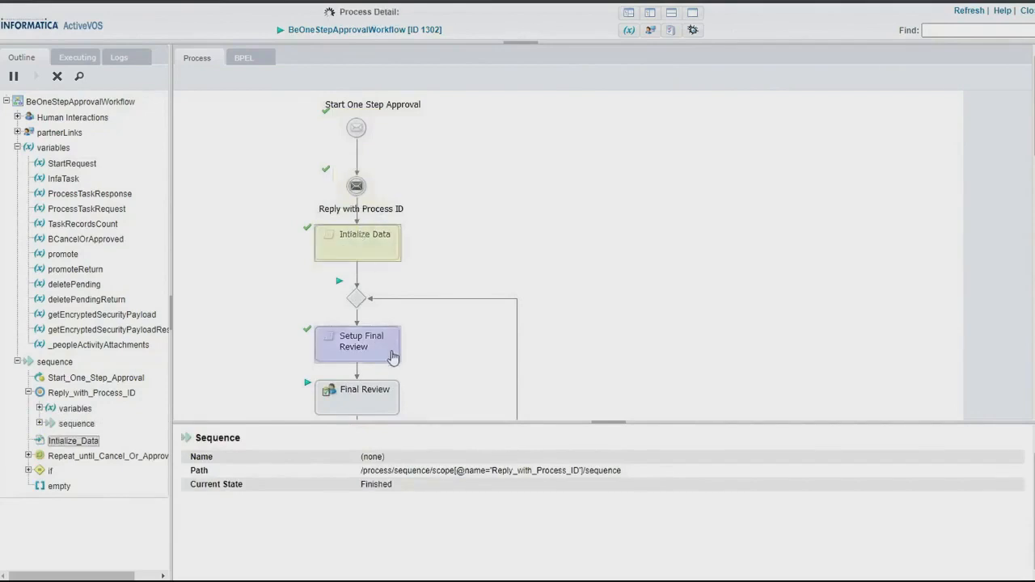
scroll(369, 287, down, 2)
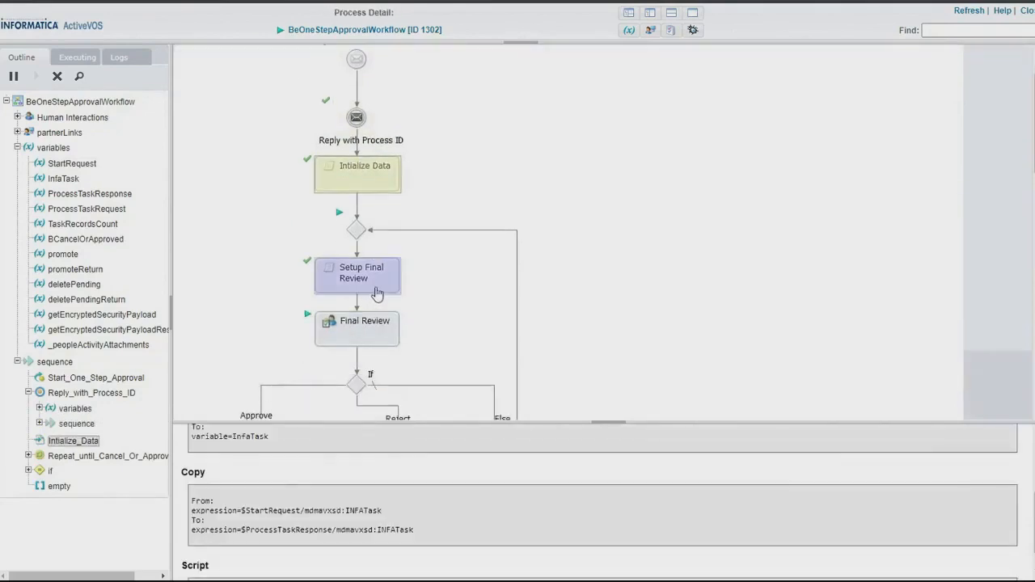
click(371, 289)
click(377, 345)
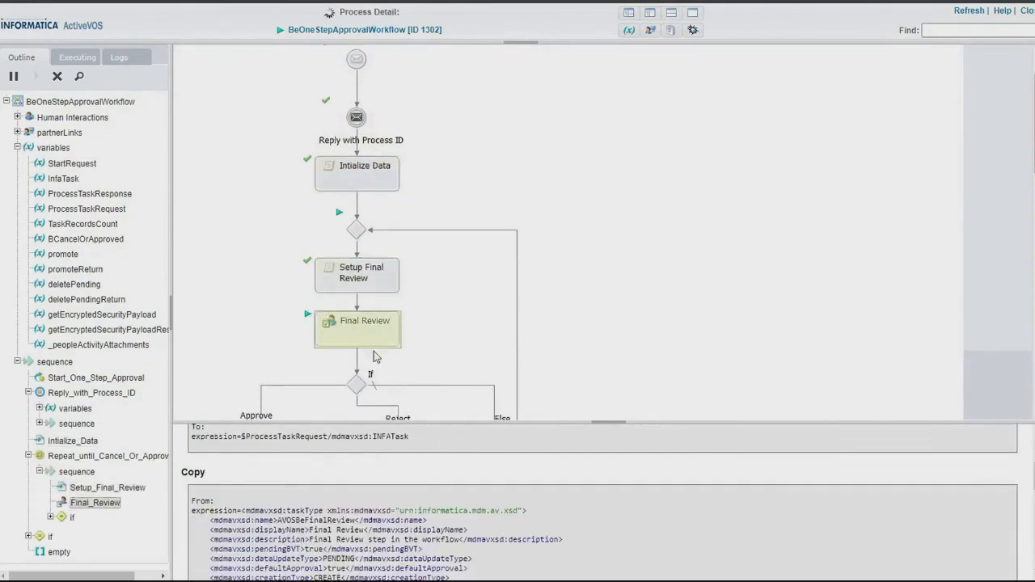
scroll(475, 489, up, 2)
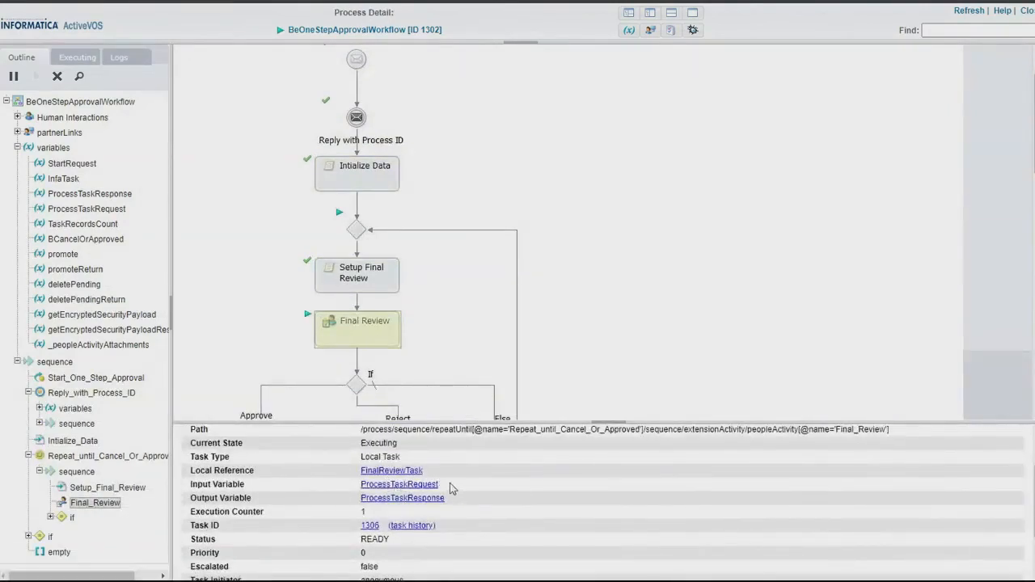
Open the Final Review activity's ProcessTaskRequest input variable and examine its hub username, ORS ID and task type.
click(427, 487)
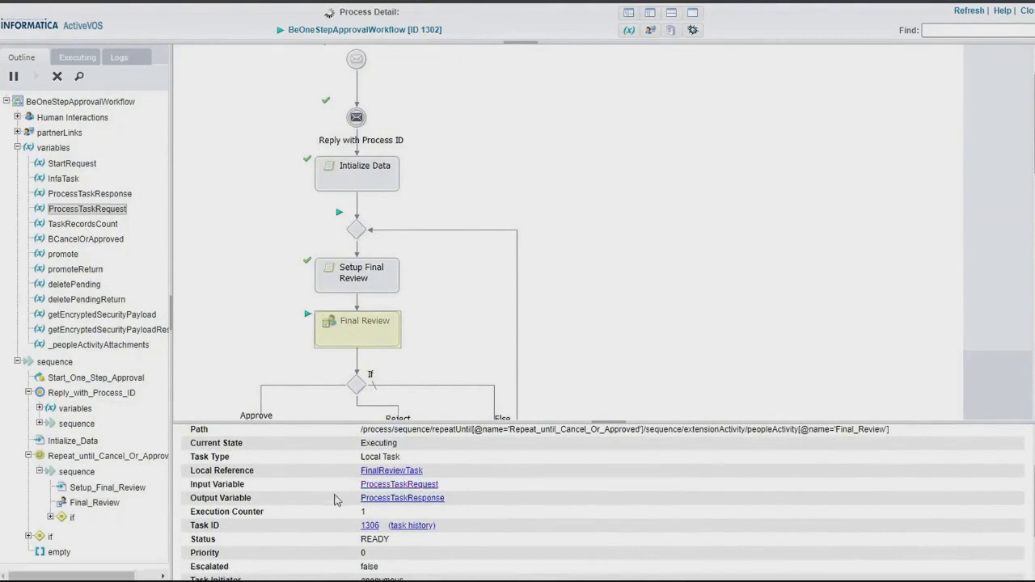
scroll(389, 503, down, 2)
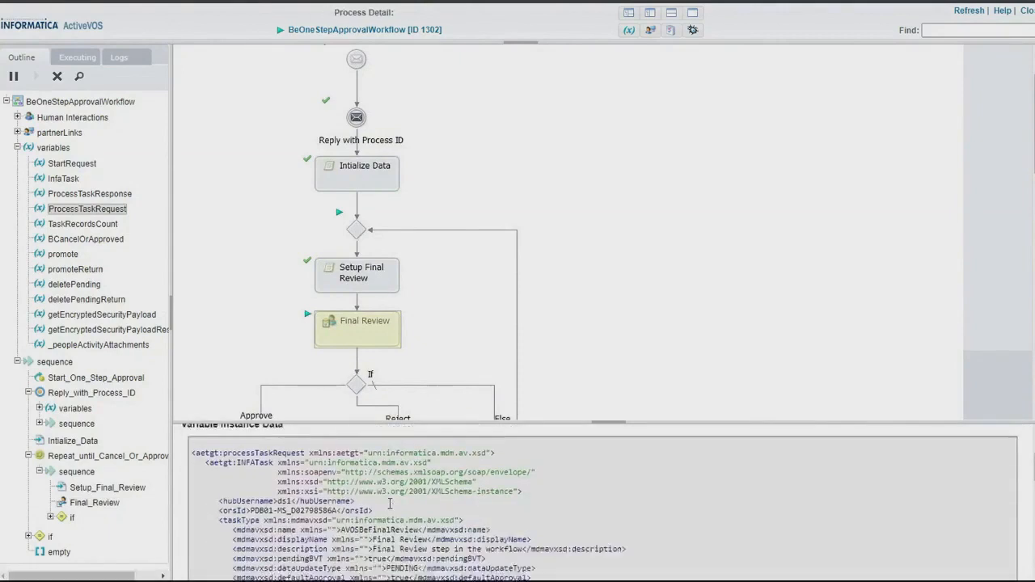
scroll(390, 504, down, 1)
drag(207, 494, 335, 494)
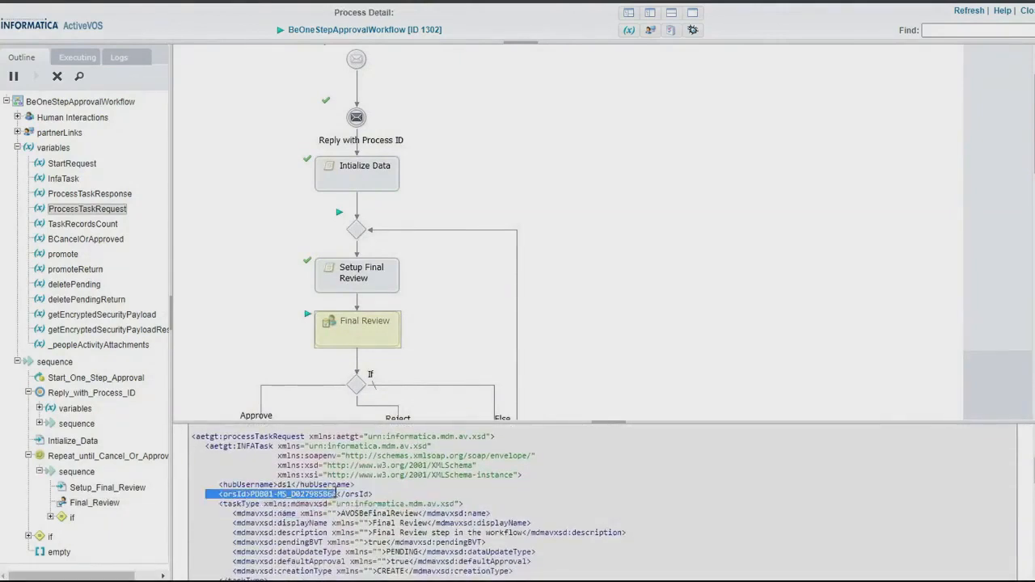
click(296, 477)
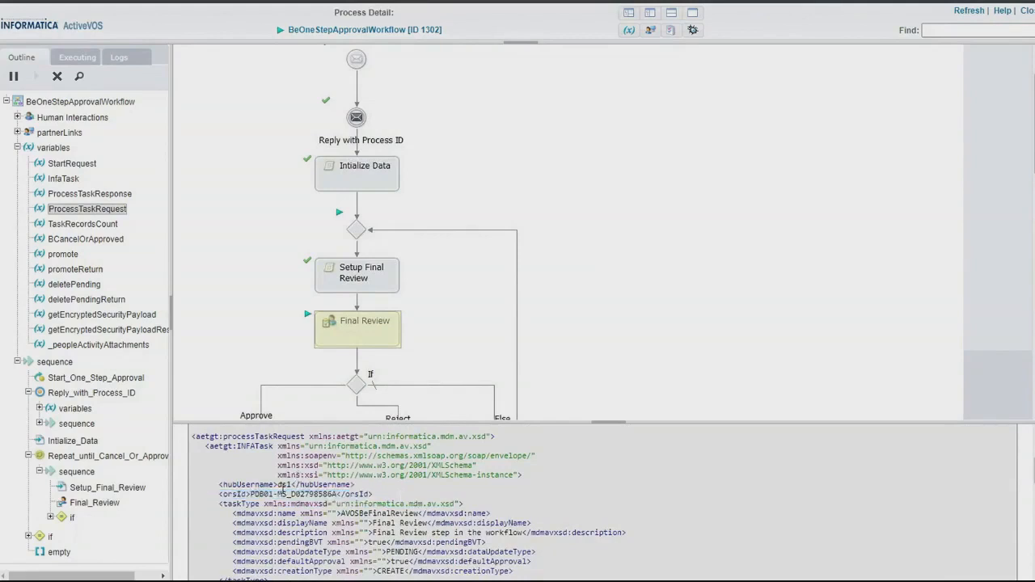
double_click(283, 485)
double_click(262, 494)
drag(206, 493, 421, 505)
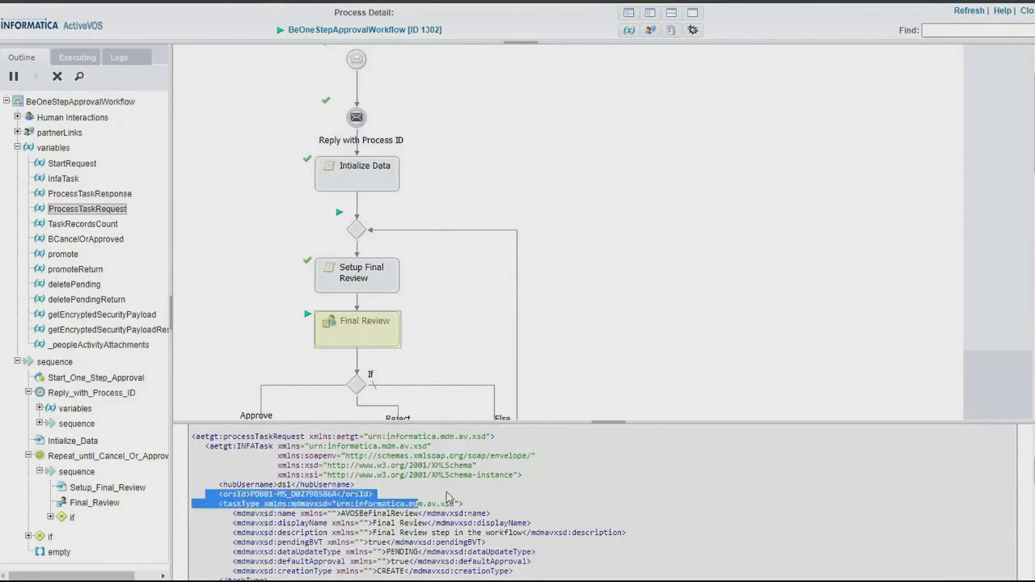
Examine the task data in ProcessTaskRequest, including the due date, status, title, comments and interaction ID.
scroll(445, 497, down, 3)
scroll(318, 522, down, 3)
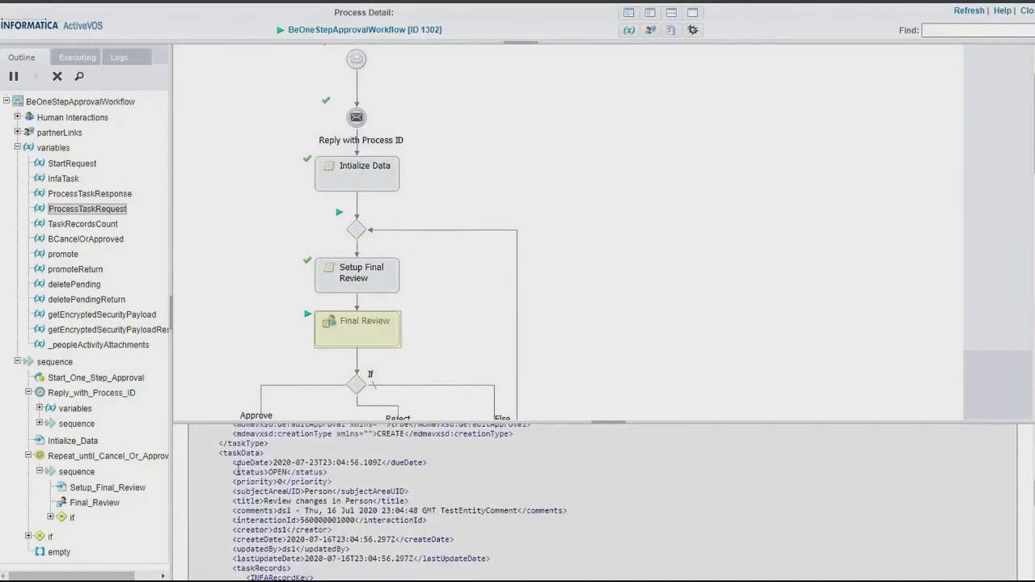
drag(229, 471, 389, 501)
click(274, 492)
drag(264, 501, 380, 500)
click(289, 515)
drag(266, 511, 416, 522)
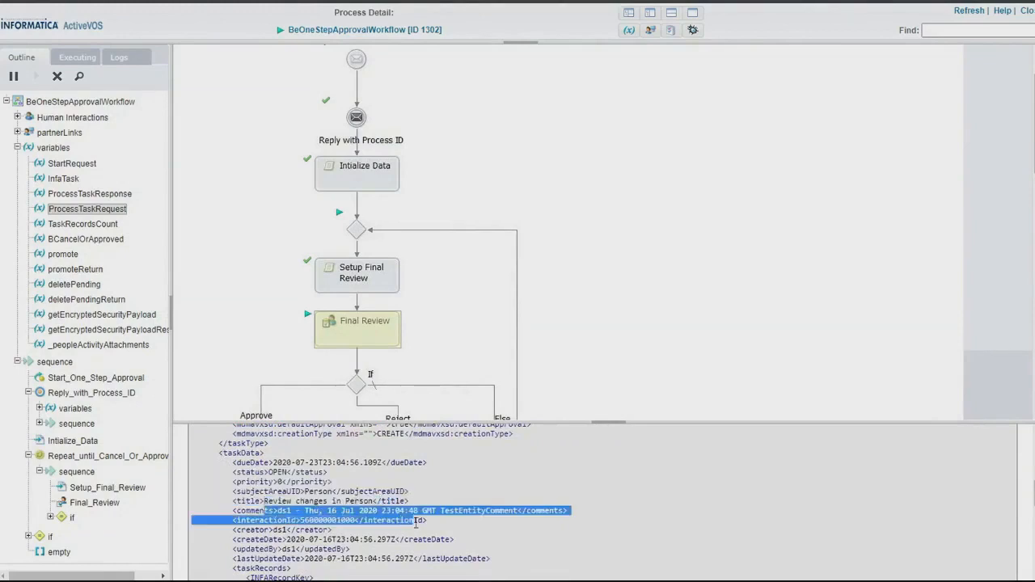
double_click(472, 510)
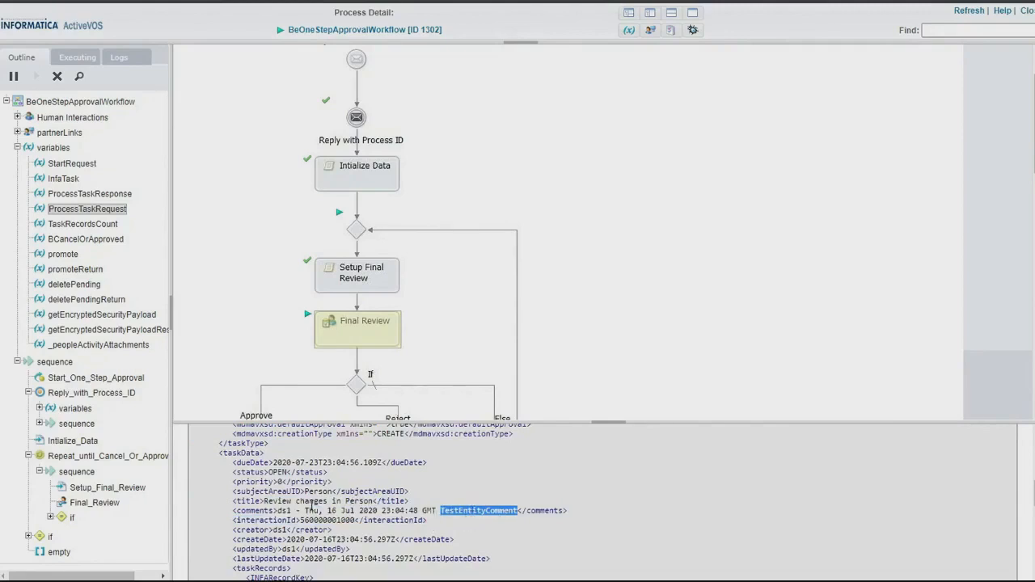
Examine the comments, interaction ID and DataSteward and SrManager groups in the ProcessTaskRequest task data.
drag(232, 511, 571, 515)
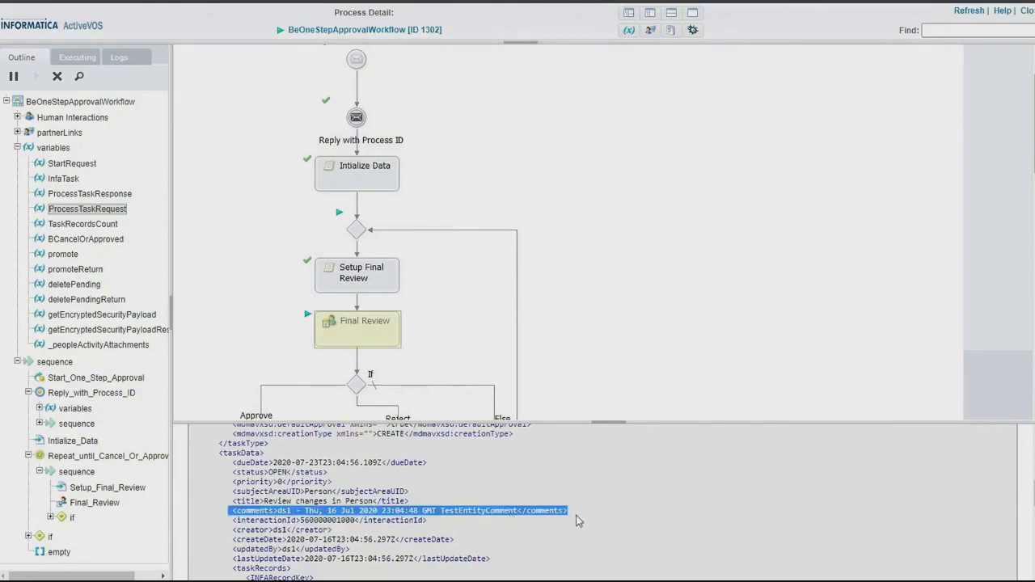
scroll(390, 490, down, 2)
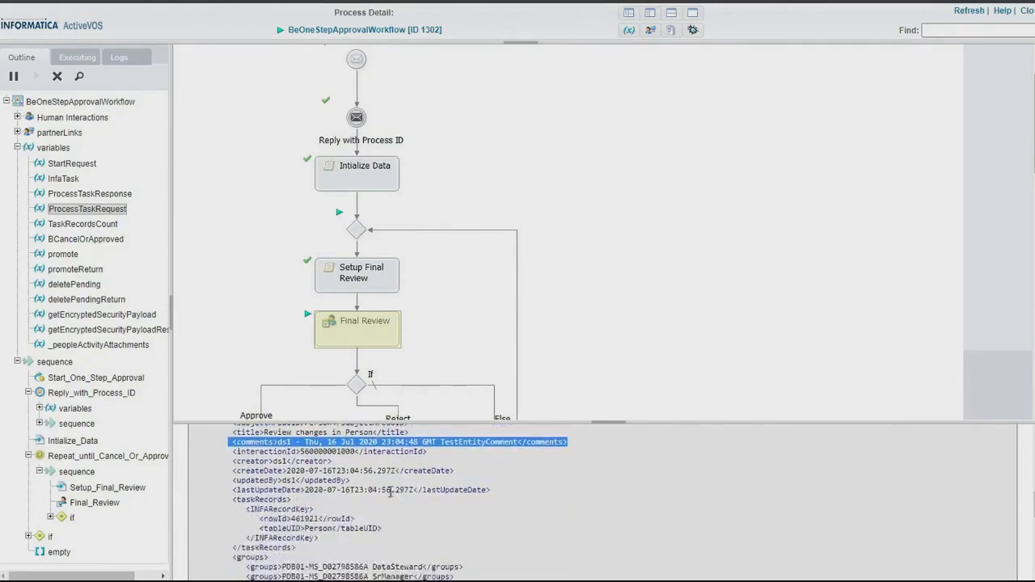
double_click(336, 452)
scroll(240, 512, down, 2)
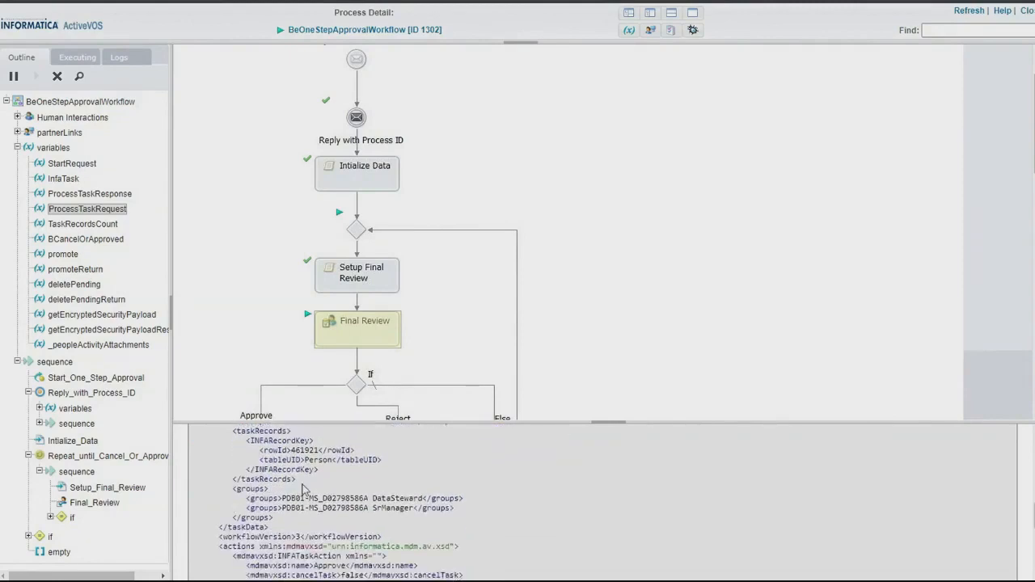
drag(226, 488, 317, 536)
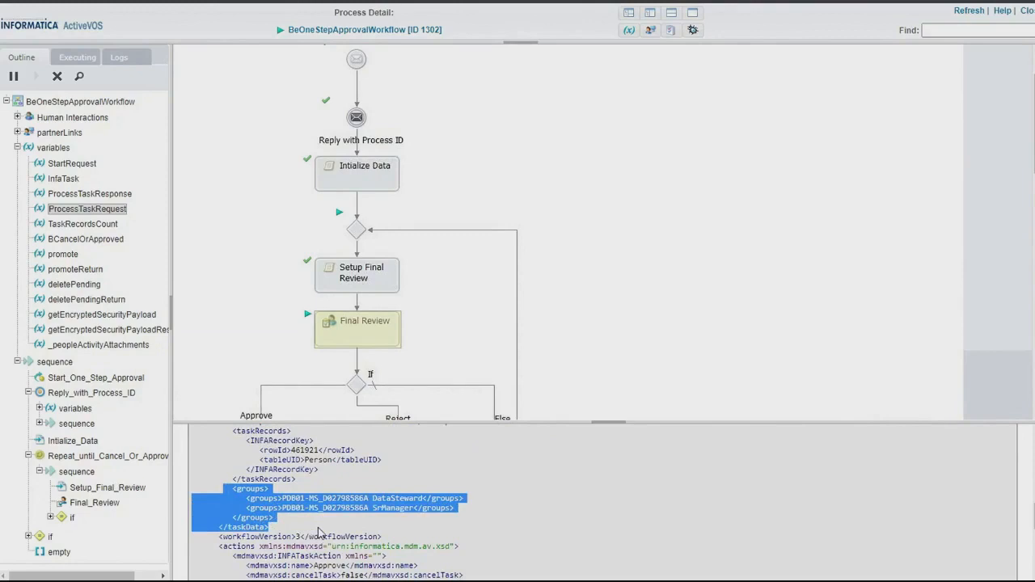
double_click(388, 498)
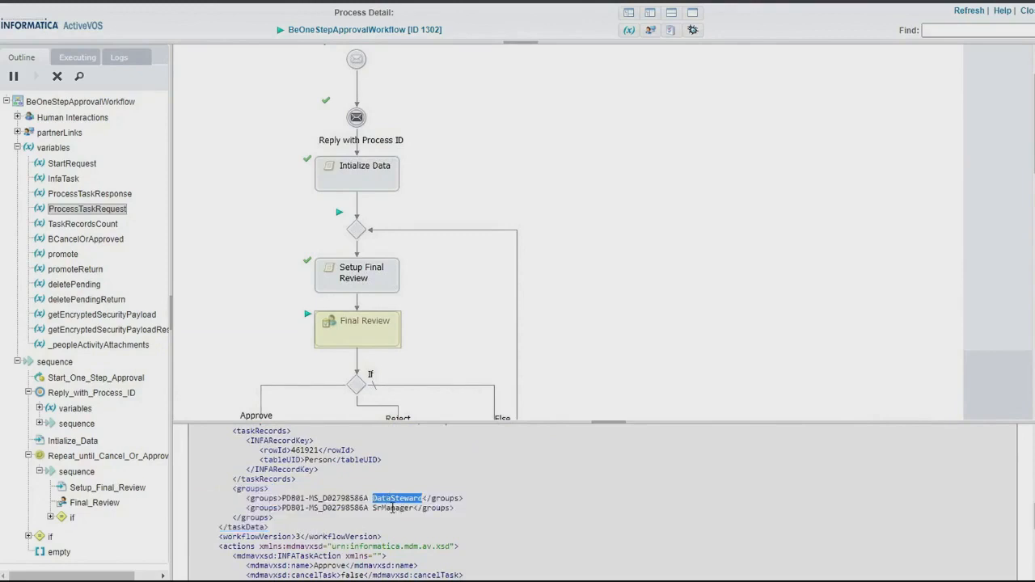
double_click(392, 508)
click(284, 534)
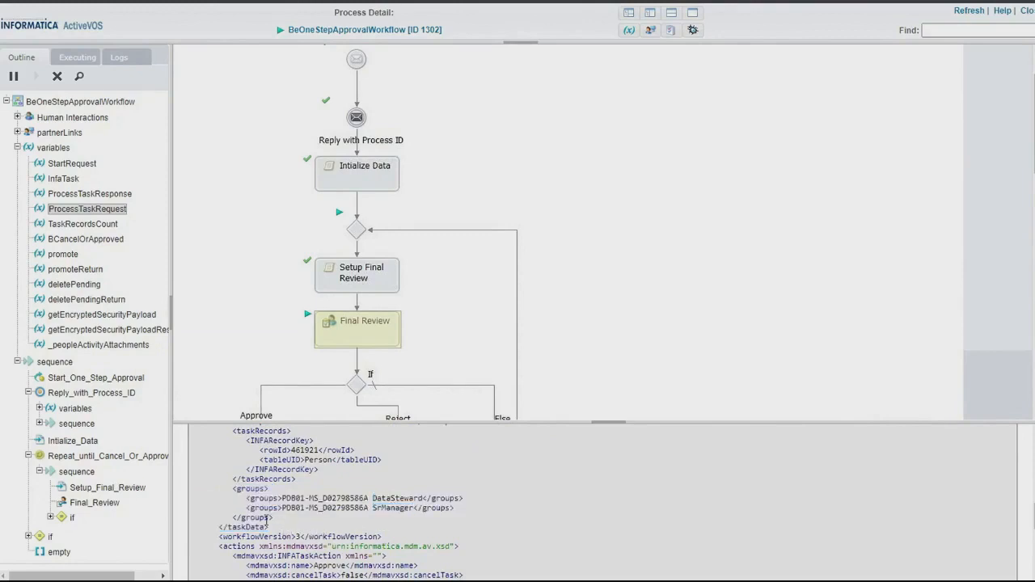
drag(268, 521, 205, 488)
double_click(413, 497)
double_click(400, 508)
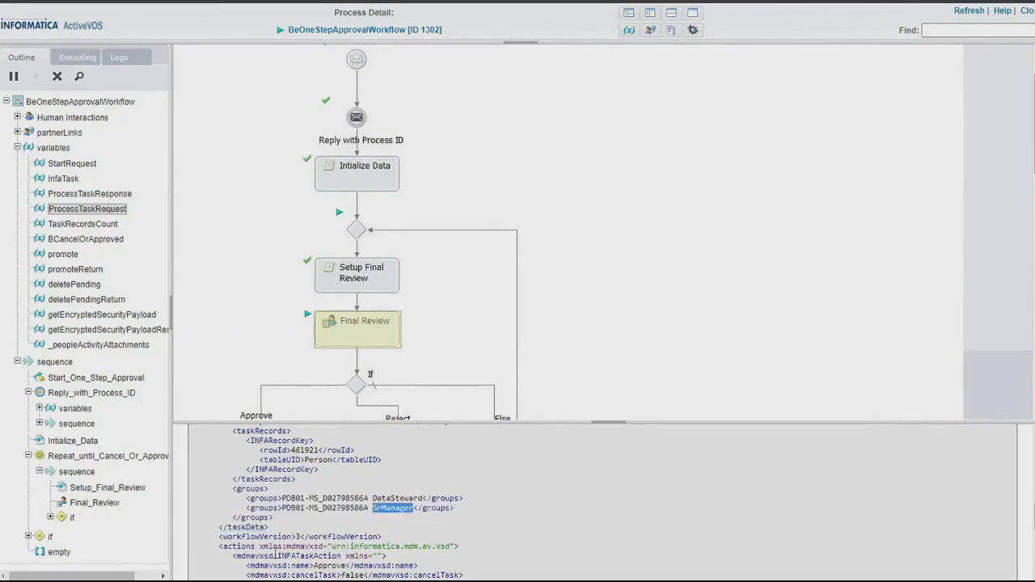
Open the Final Review activity's details and examine the groups listed as its potential owners.
click(374, 338)
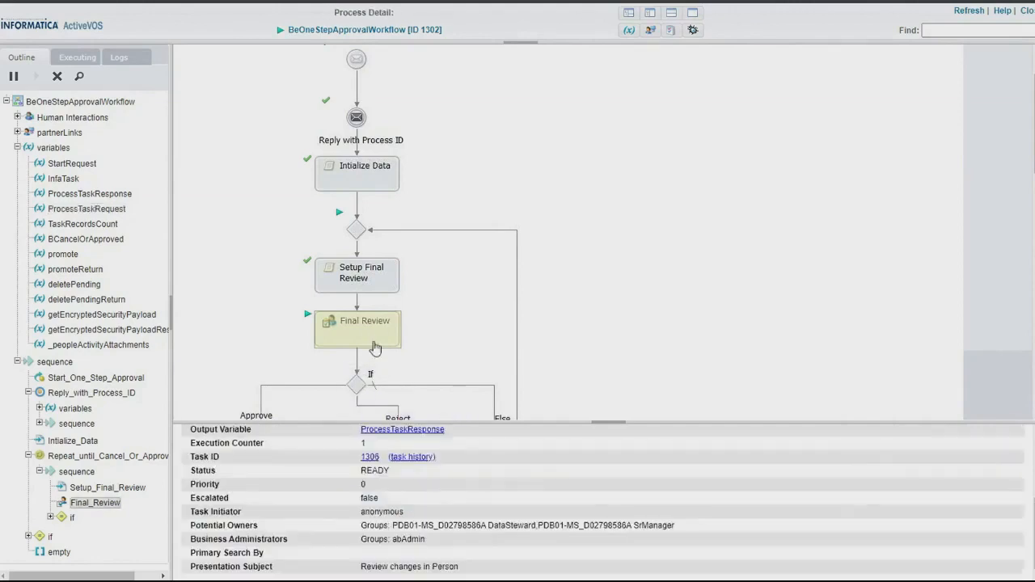
drag(699, 526, 186, 537)
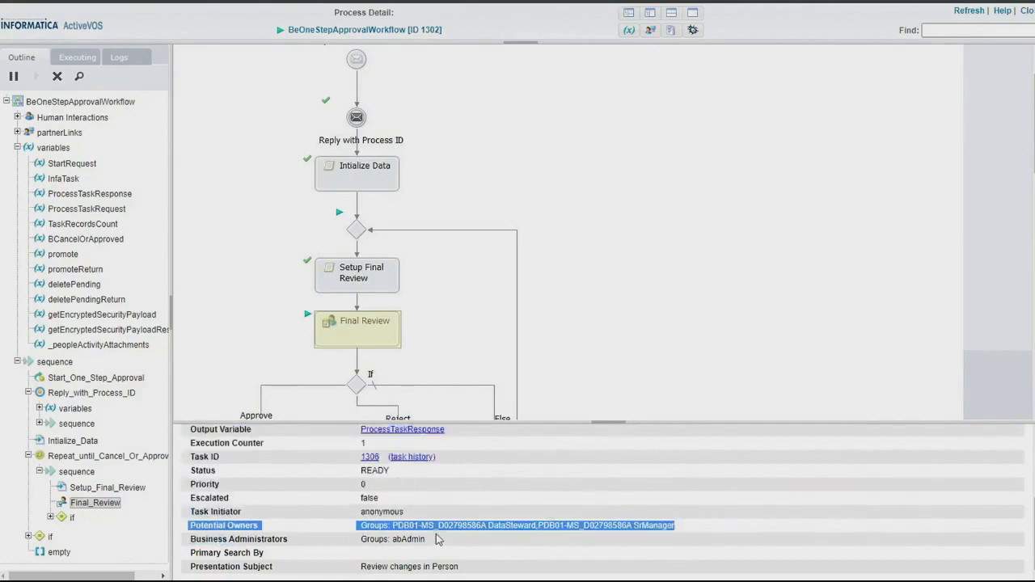
double_click(409, 526)
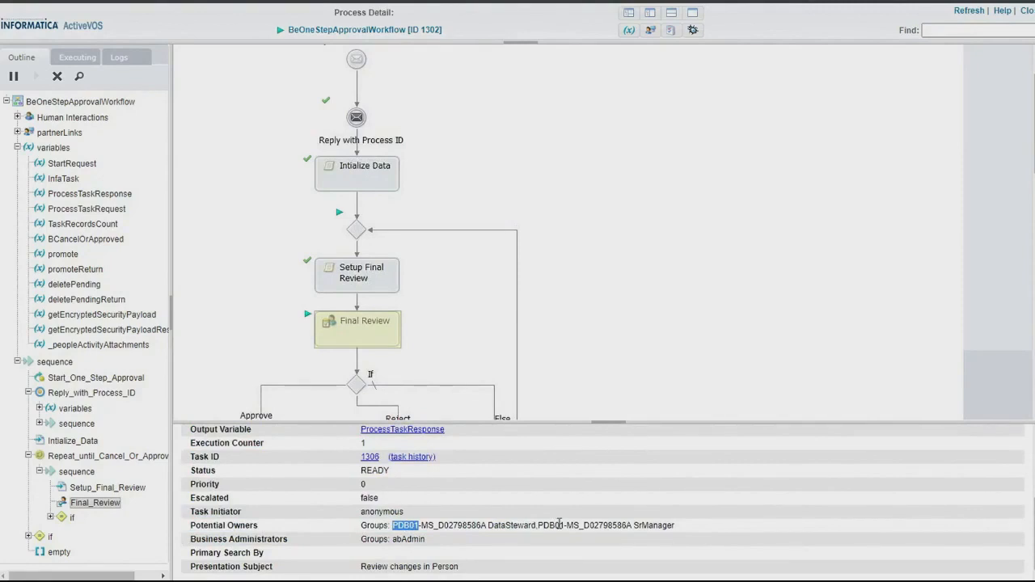
click(397, 528)
drag(389, 526, 696, 531)
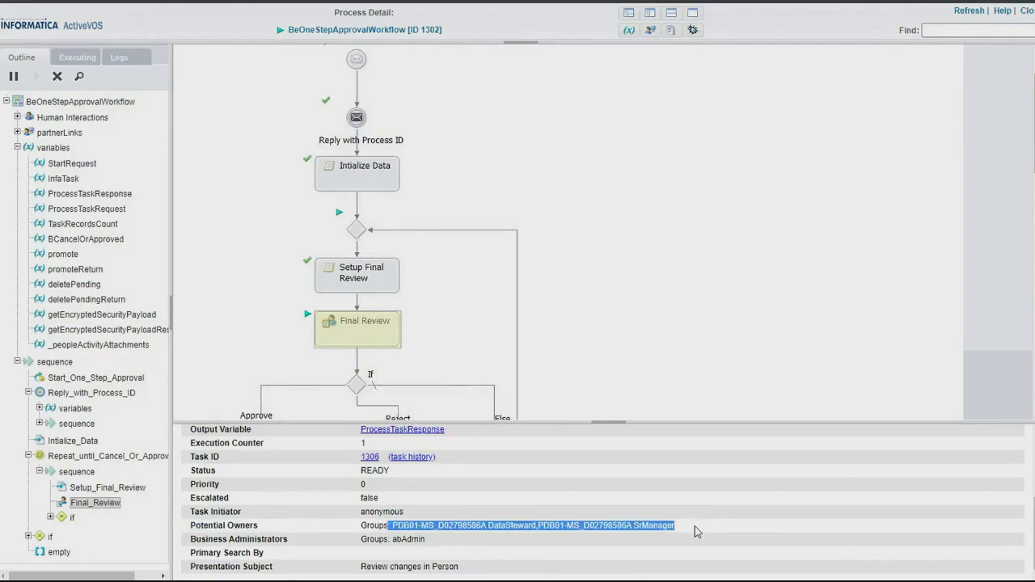
key(alt+Tab)
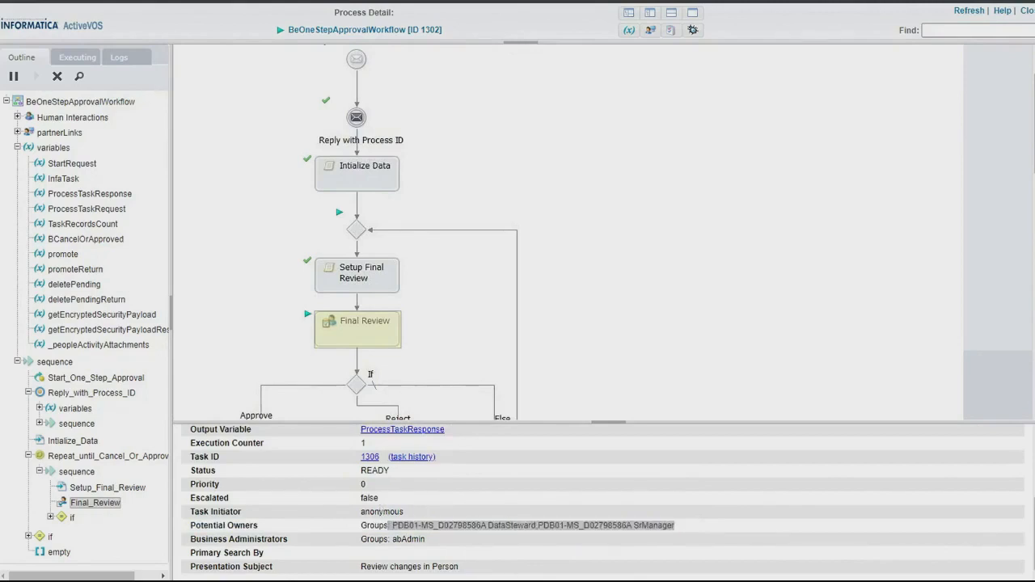
click(324, 542)
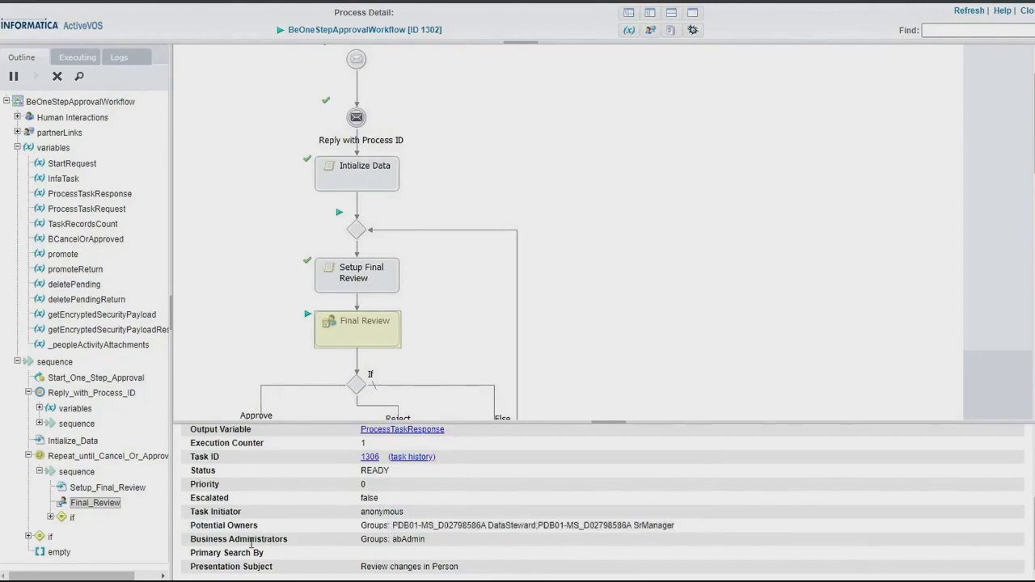
Examine the Final Review task's business administrators group and compare it with the potential owner groups.
drag(224, 539, 443, 546)
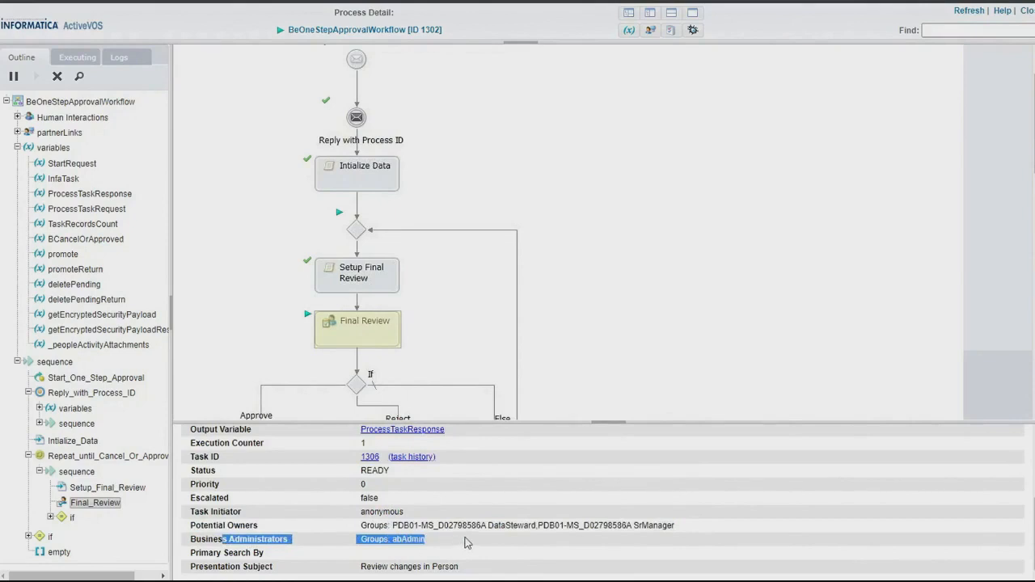
click(465, 542)
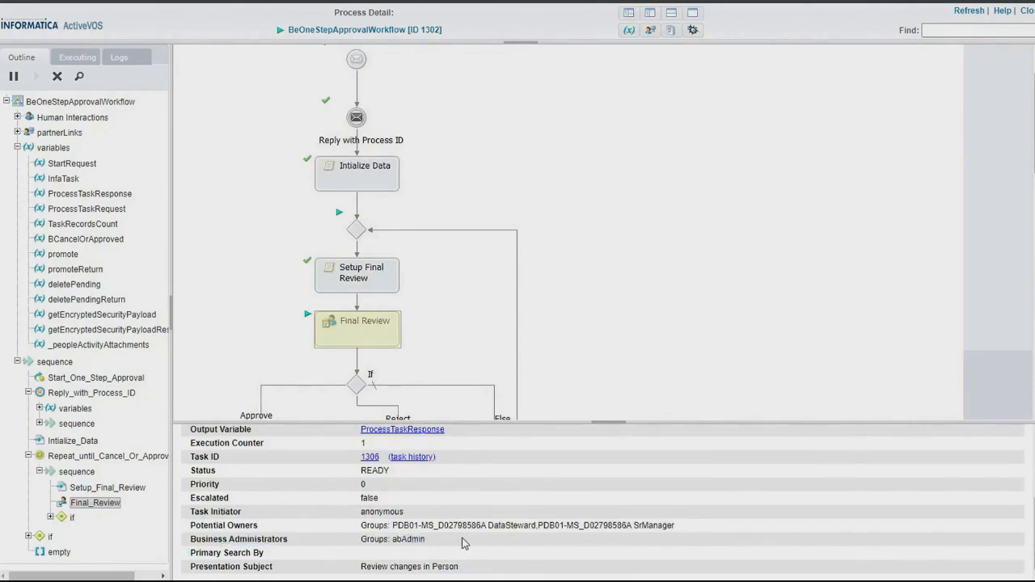
triple_click(464, 543)
scroll(461, 548, up, 3)
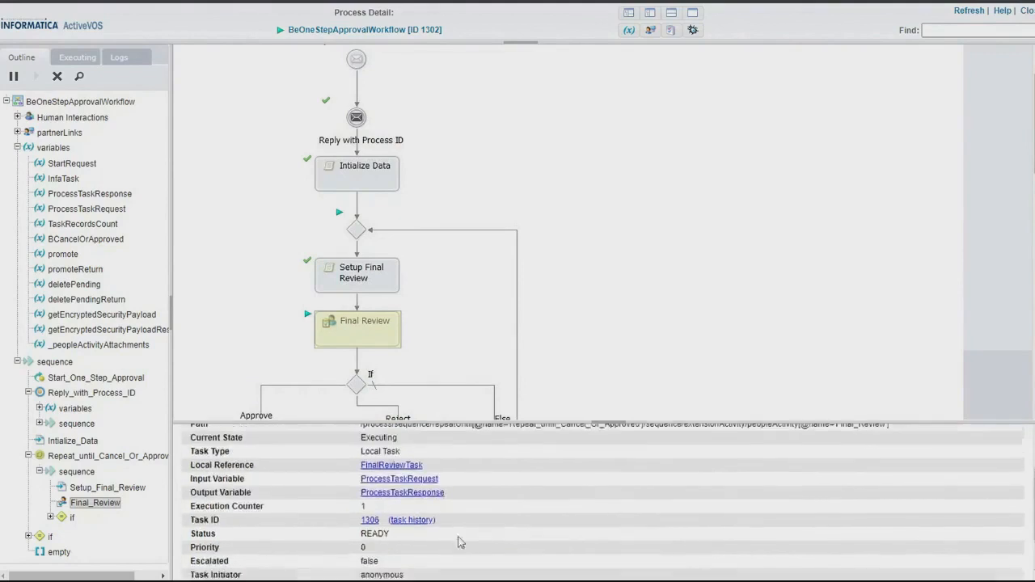
scroll(485, 552, down, 3)
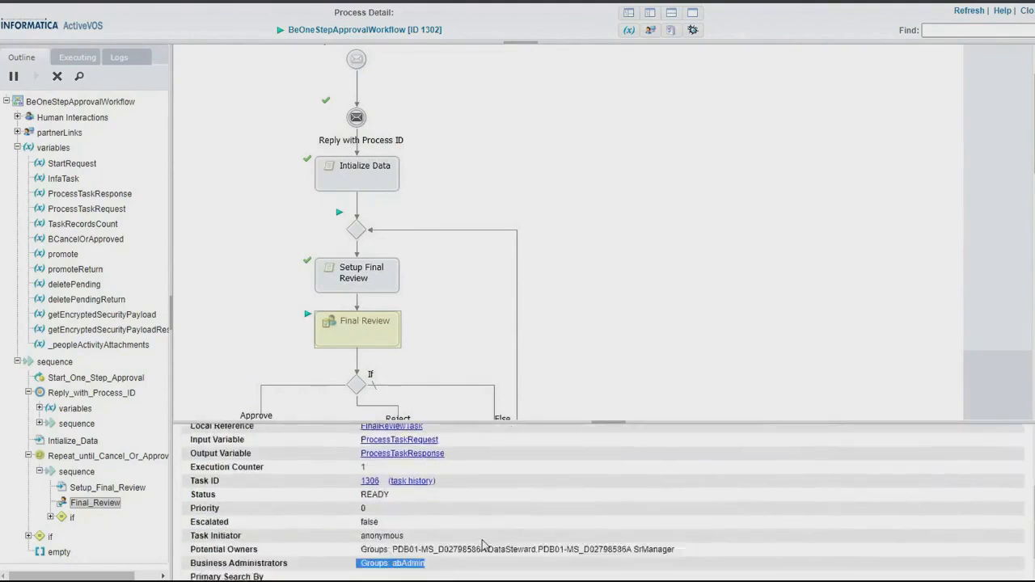
double_click(278, 541)
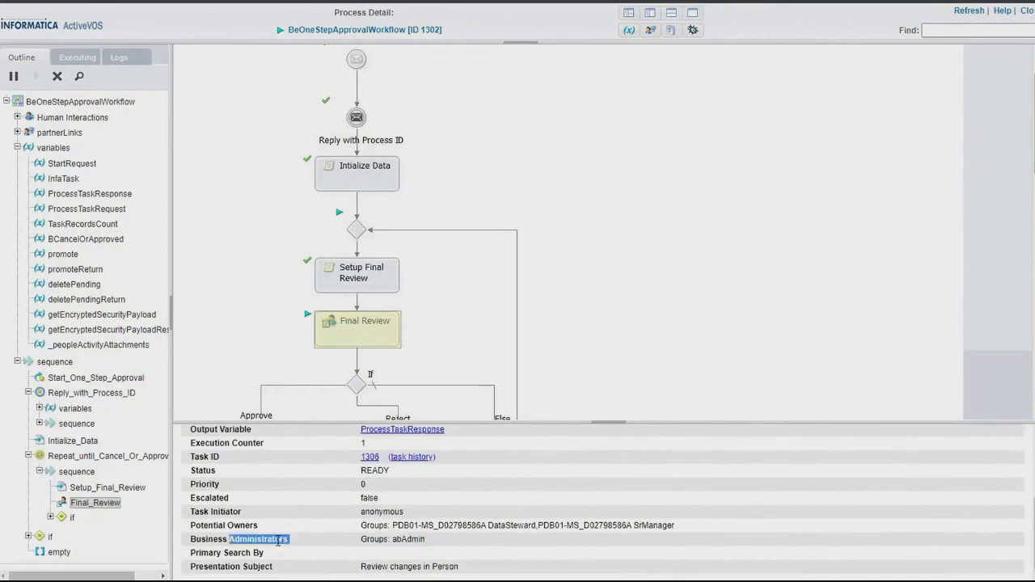
click(409, 538)
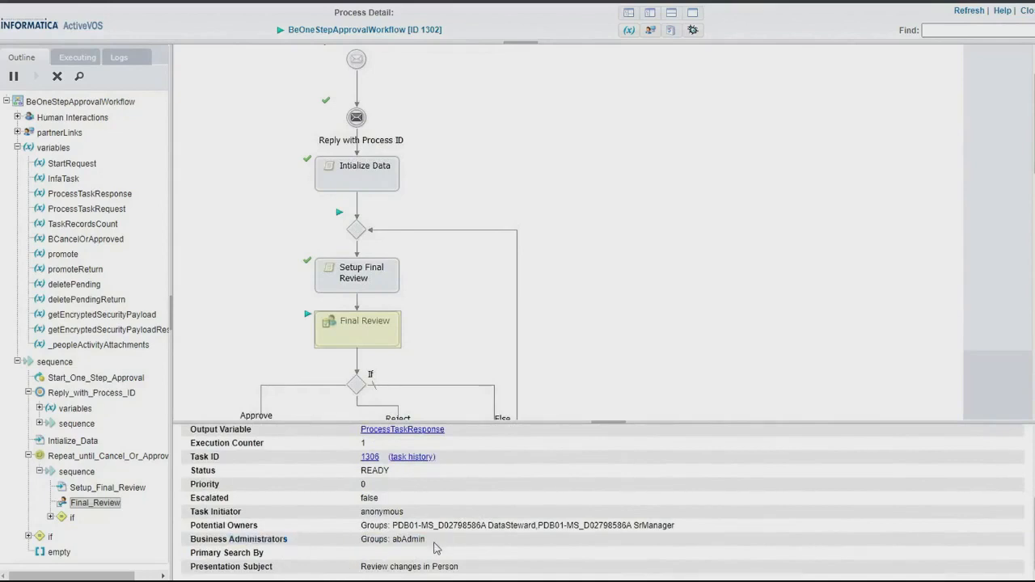
drag(396, 525, 701, 529)
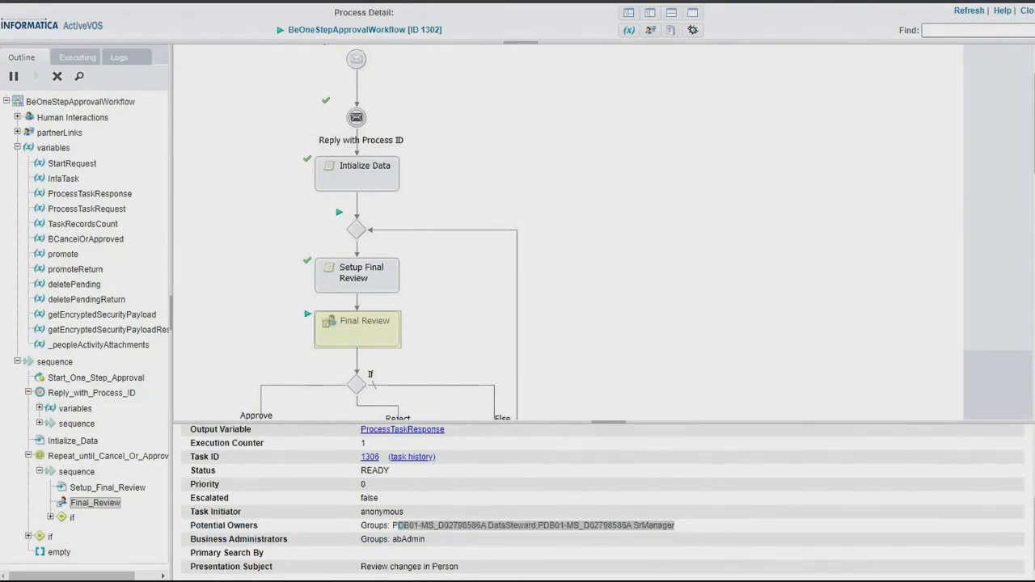
double_click(446, 526)
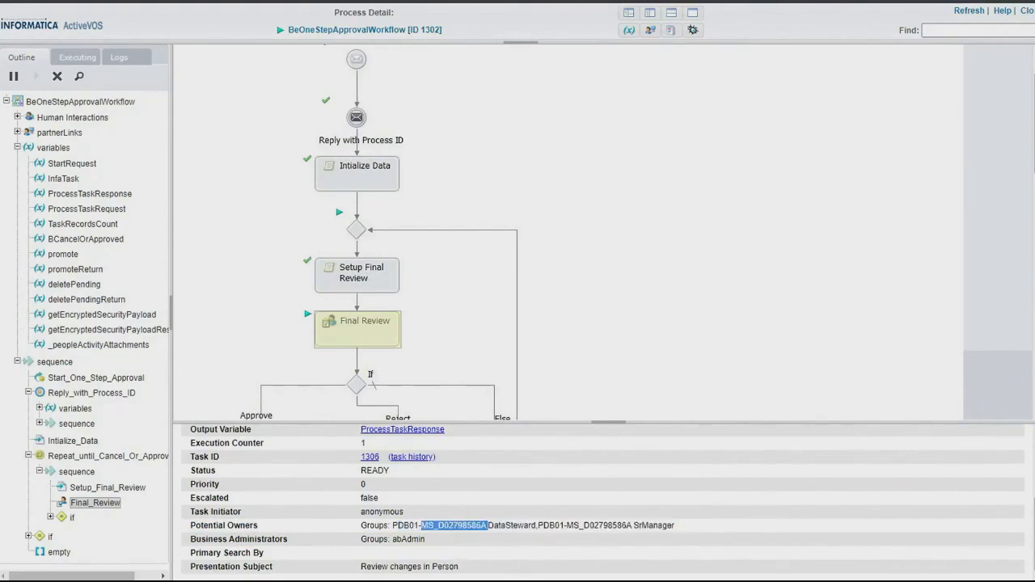
Switch to MDM Sample, log out of the ds1 session, and log in with the admin username and account password.
click(639, 549)
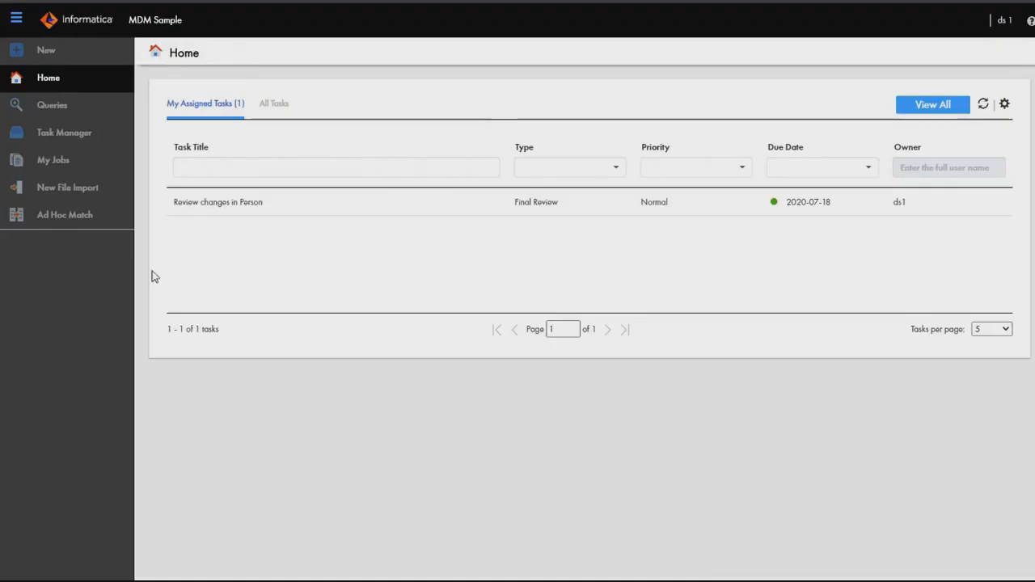
click(64, 137)
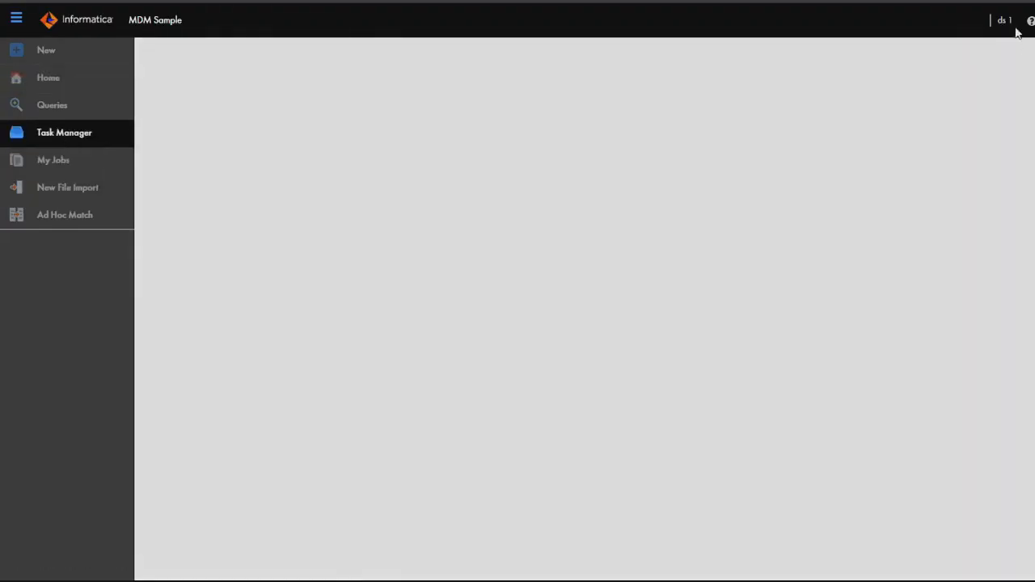
click(1001, 22)
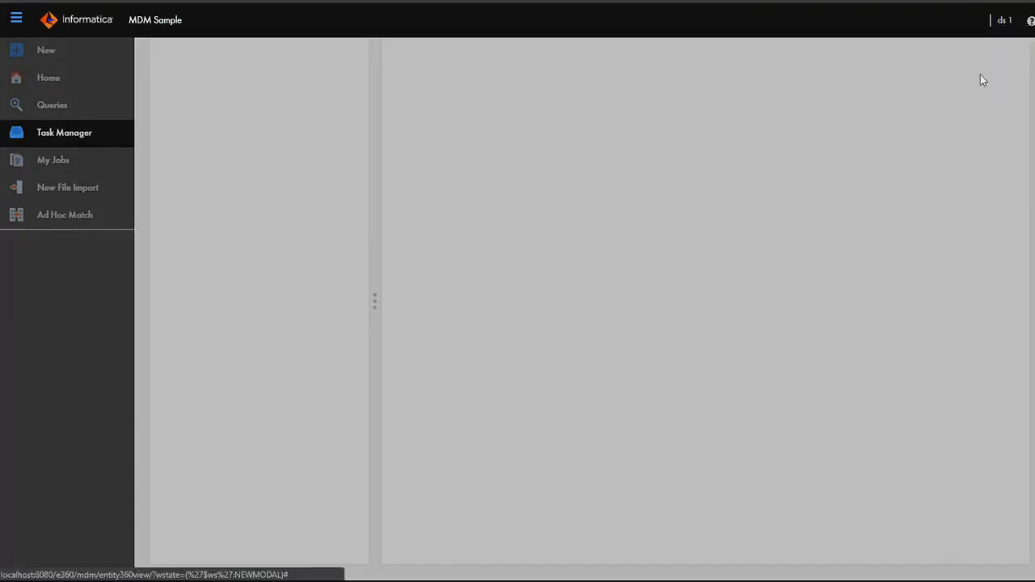
click(1000, 23)
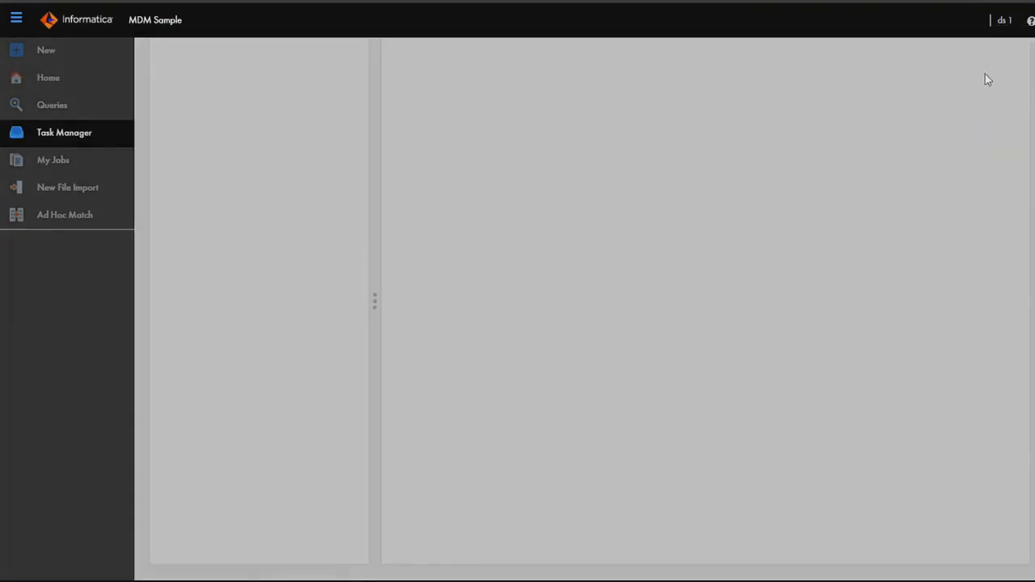
click(1007, 24)
click(974, 75)
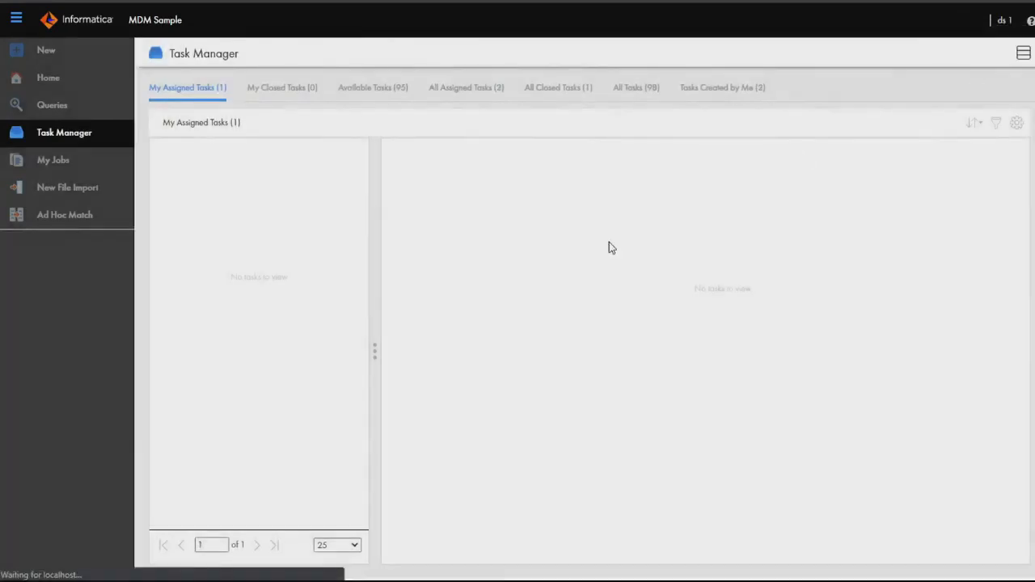
text(ad)
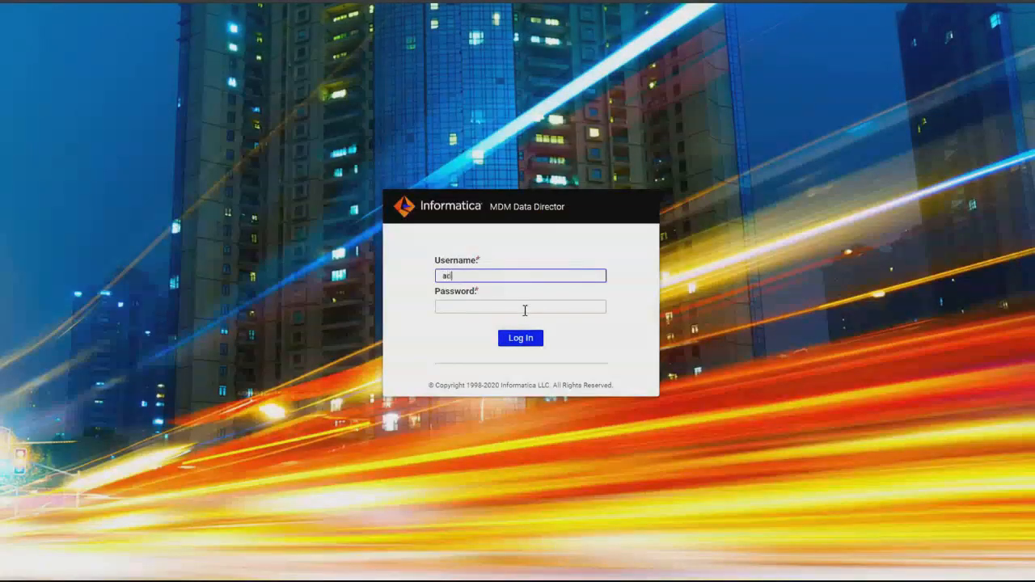
text(min)
key(Tab)
text(admin)
key(Return)
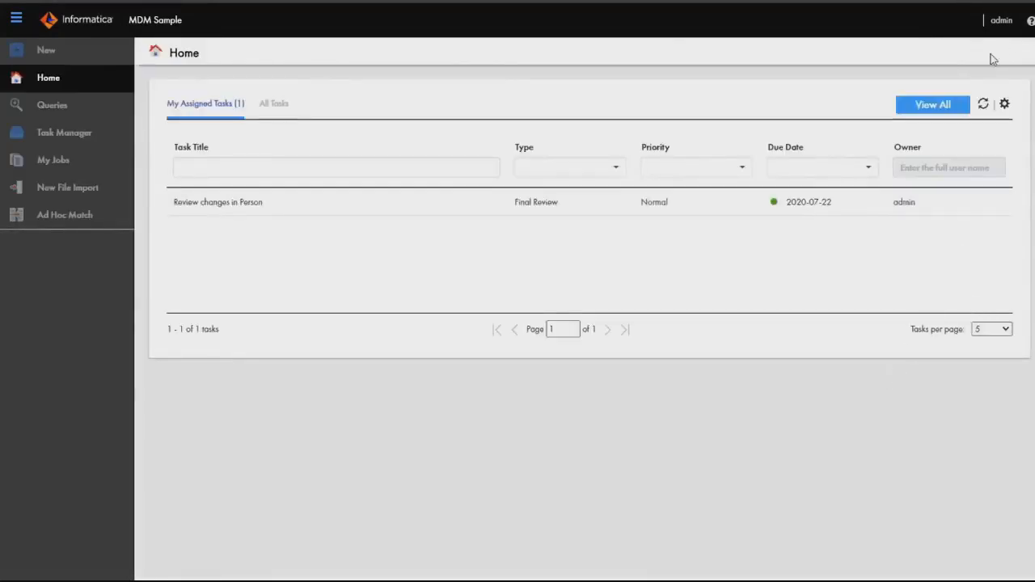
Open the Task Manager and view the Review changes in Person task submitted by ds1 among the available tasks.
click(1003, 20)
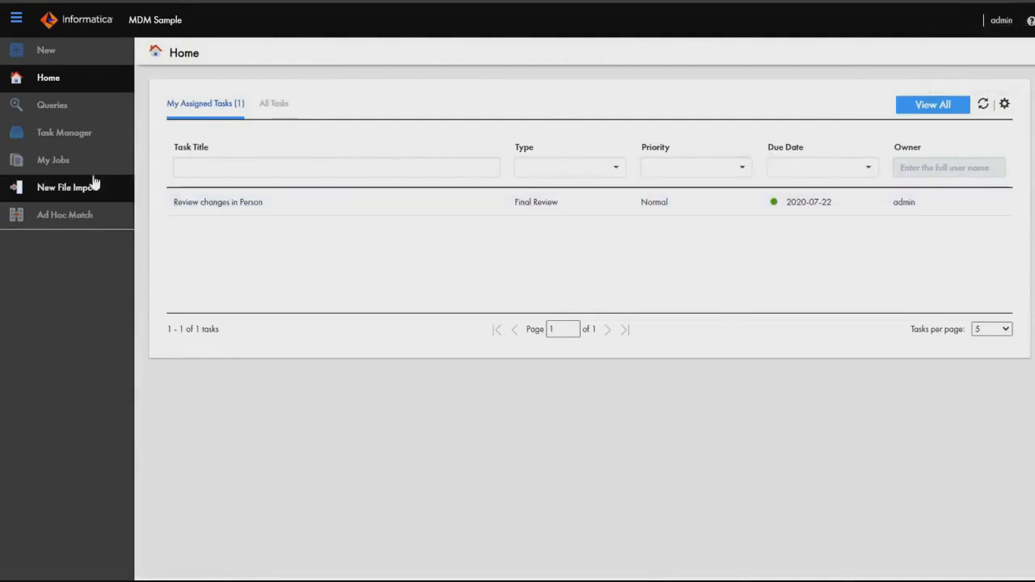
click(85, 141)
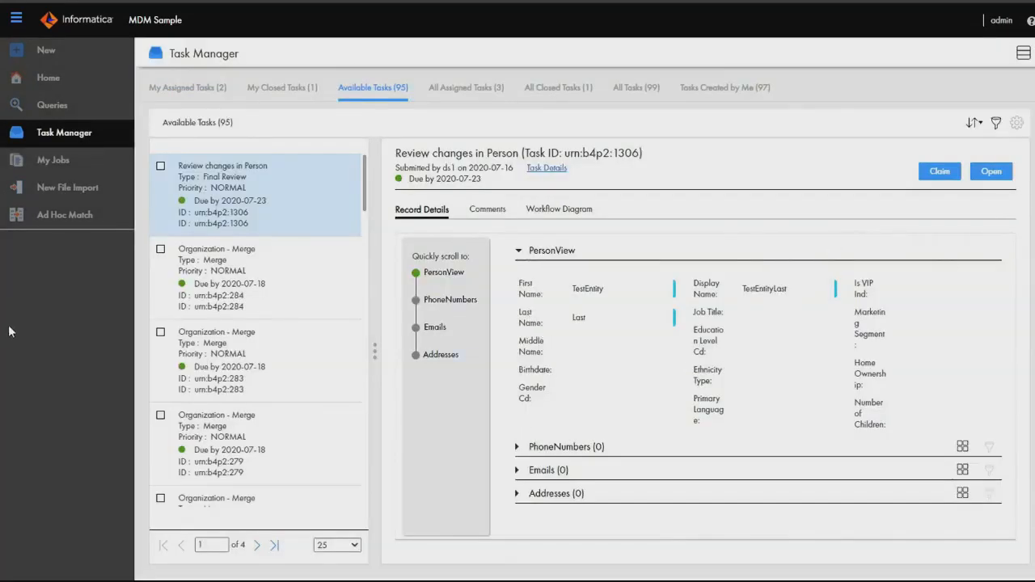
click(1030, 18)
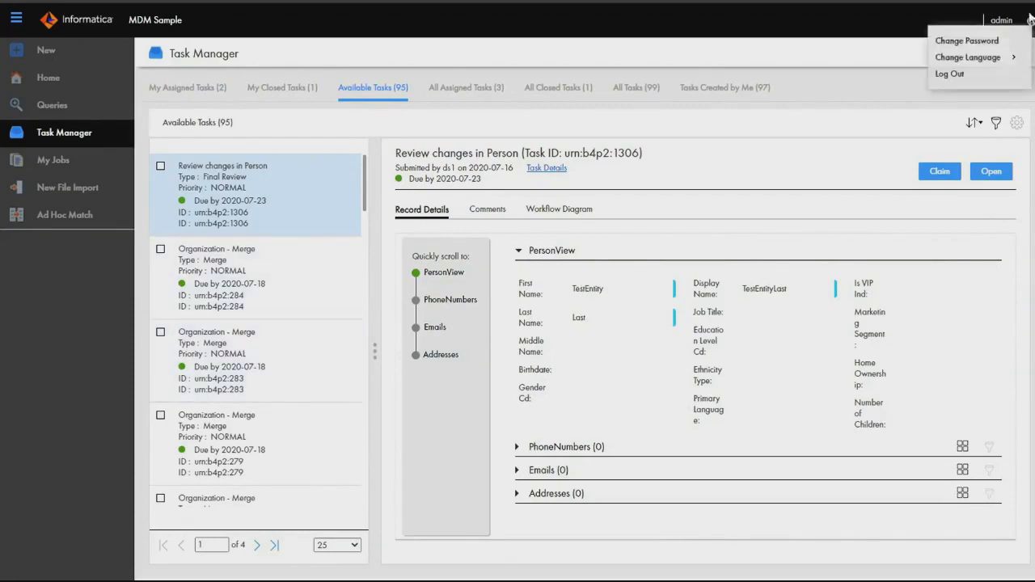
click(1031, 19)
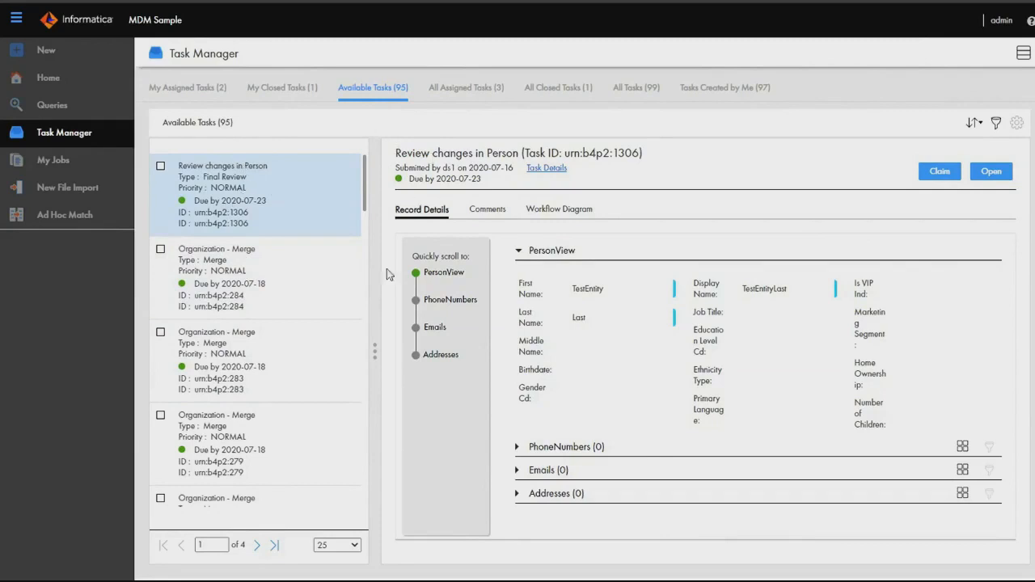
Claim the Review changes in Person task and show its additional actions from the administrator's assigned tasks.
click(933, 177)
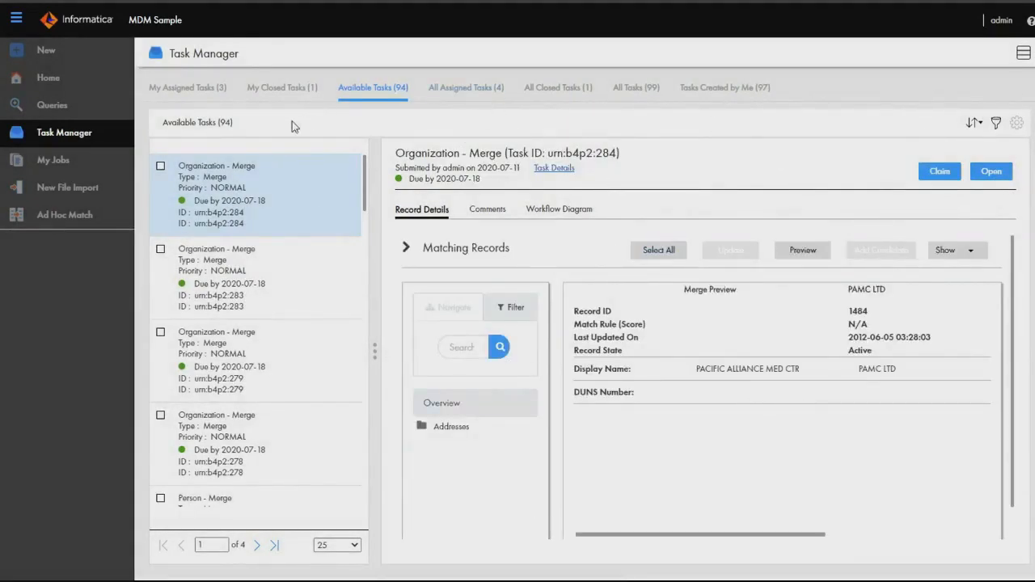
click(188, 87)
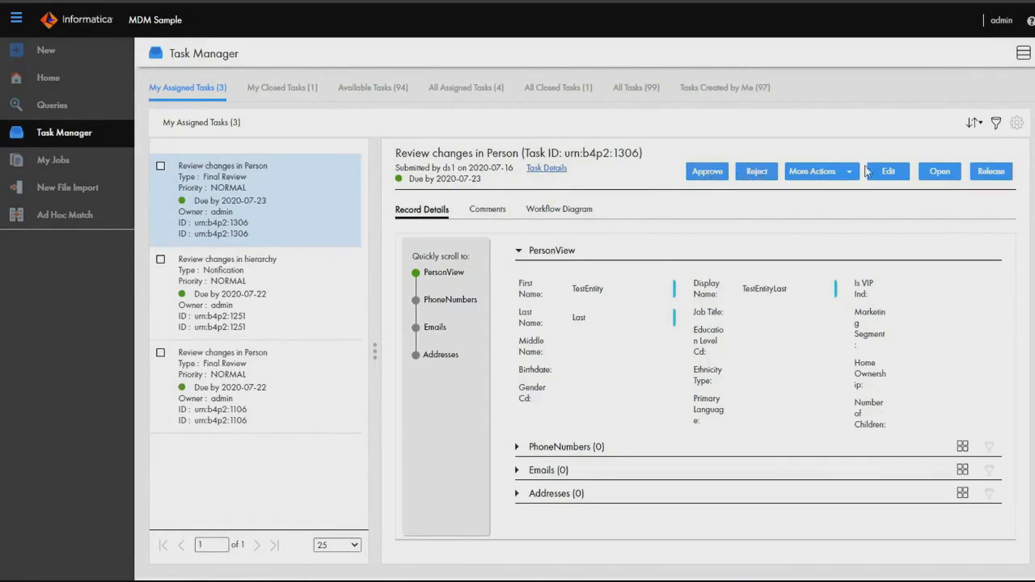
click(850, 176)
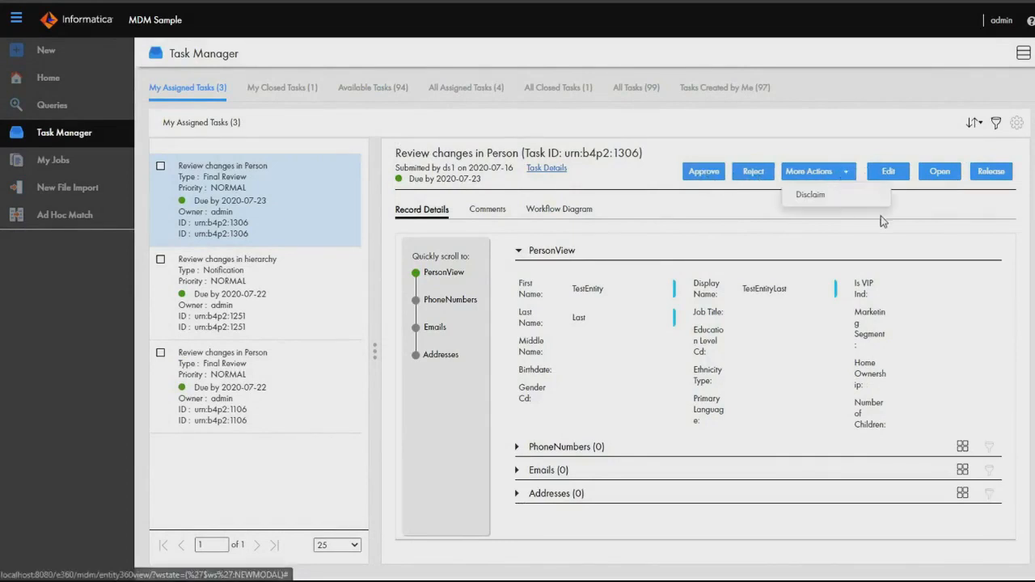
click(948, 221)
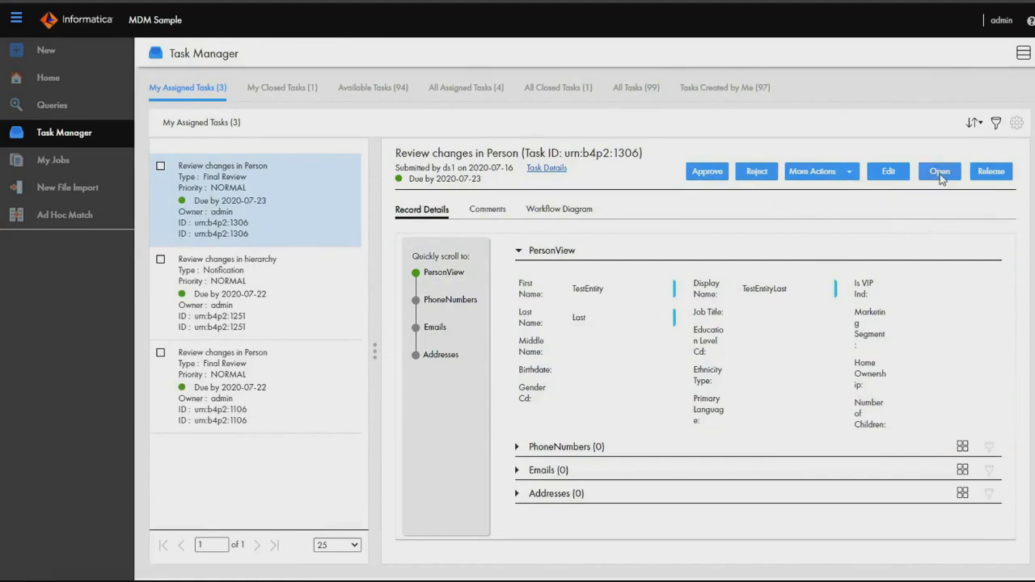
click(901, 180)
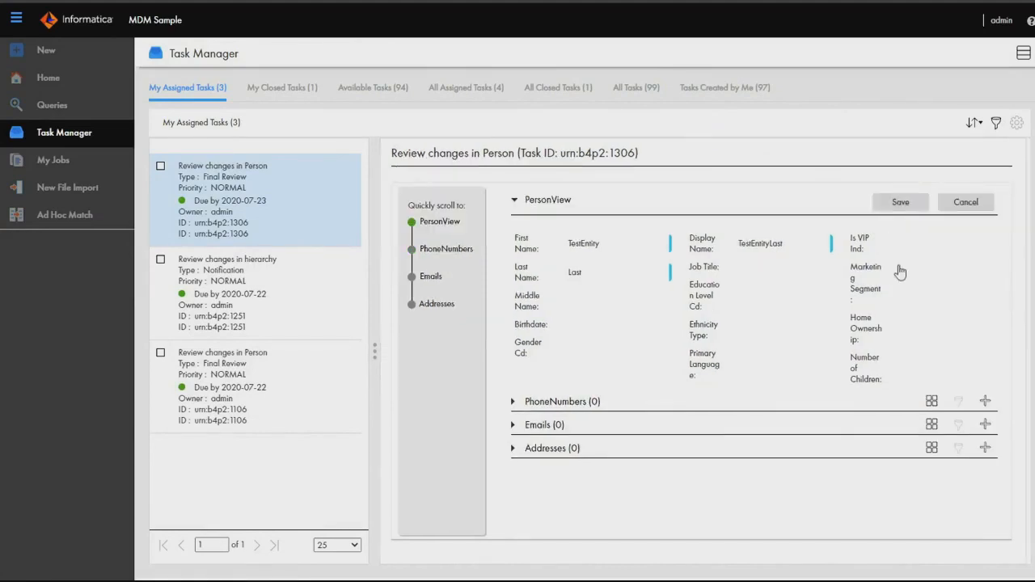
click(968, 205)
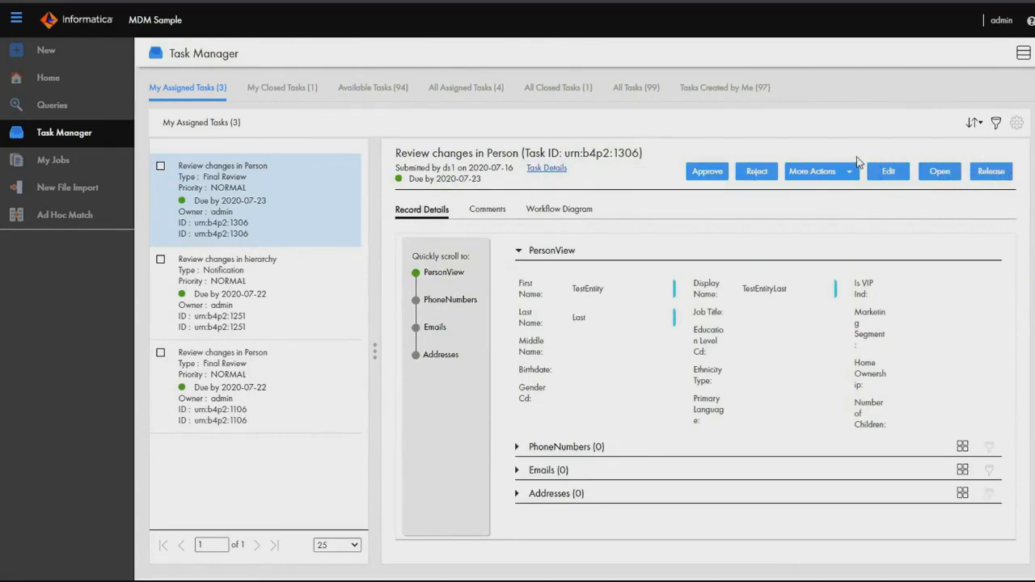
Approve the Review changes in Person task with the comment "ApprovedbyAdmin".
click(692, 171)
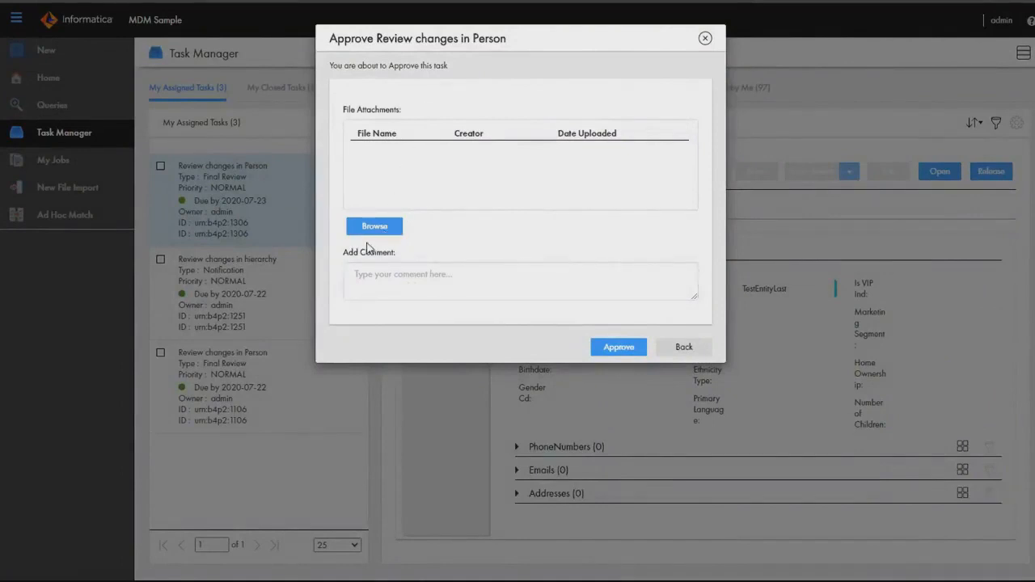
click(416, 278)
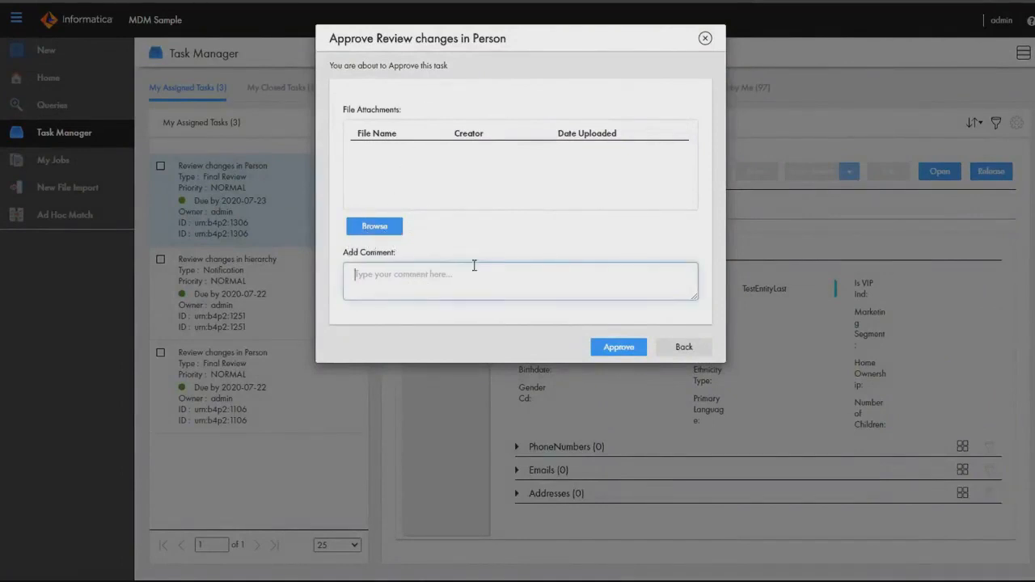
text(ApprovedbyAdmin)
click(623, 347)
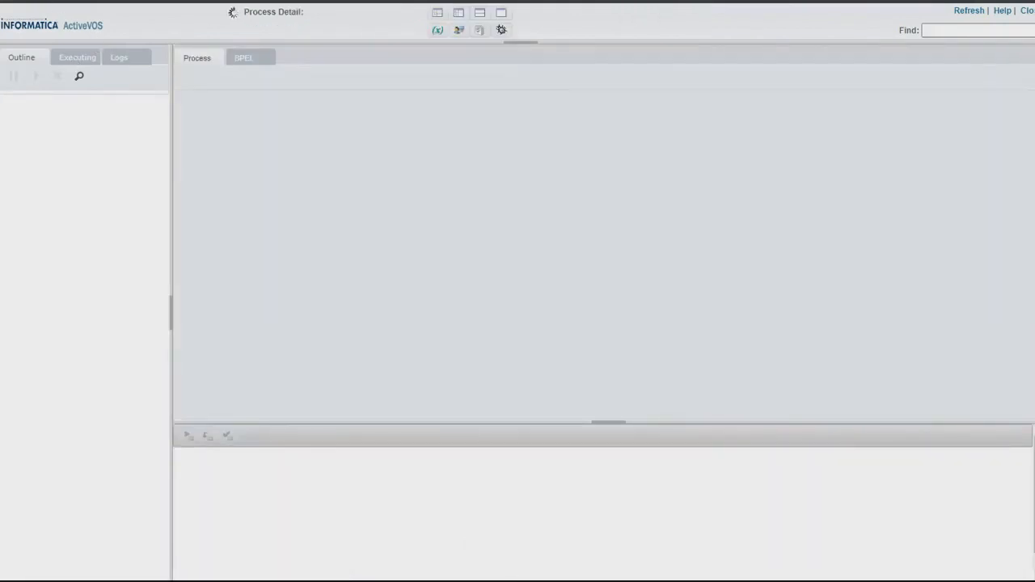
Switch to ActiveVOS and examine the BeOneStepApprovalWorkflow process's Final Review activity and its Approve and Reject branches.
scroll(559, 316, down, 5)
scroll(565, 318, down, 2)
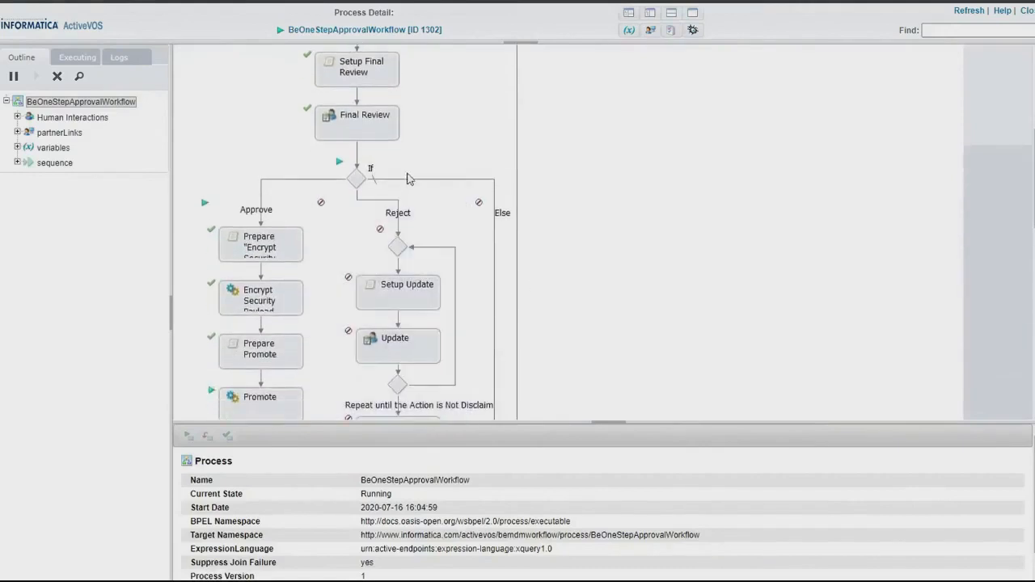
click(356, 119)
scroll(282, 230, down, 1)
scroll(281, 230, down, 1)
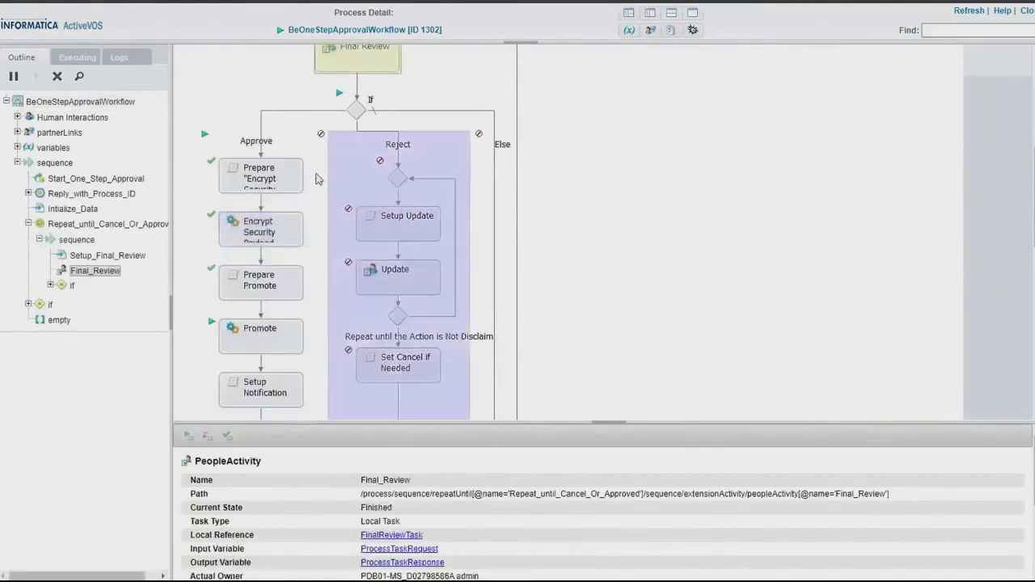
click(265, 143)
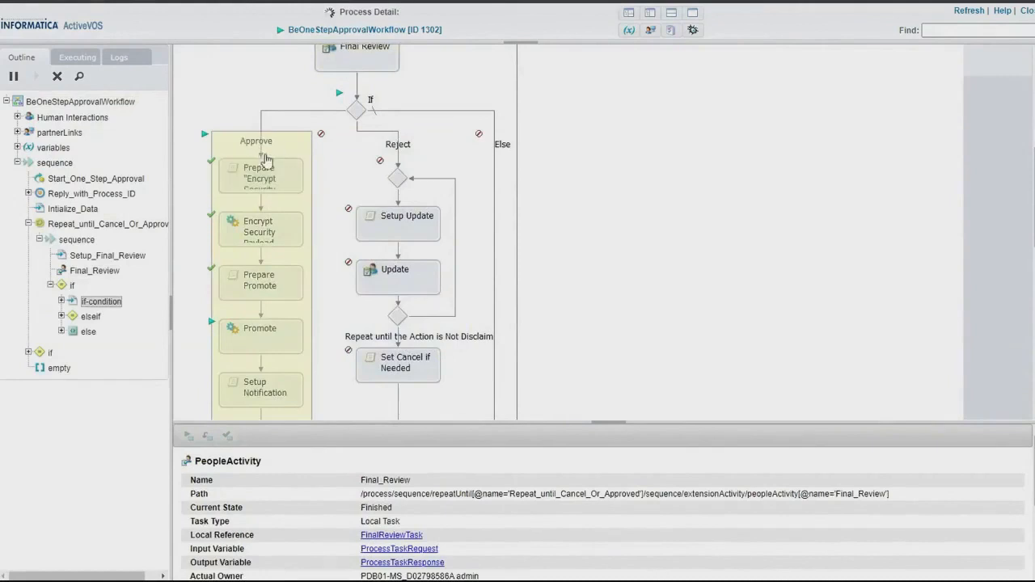
click(424, 179)
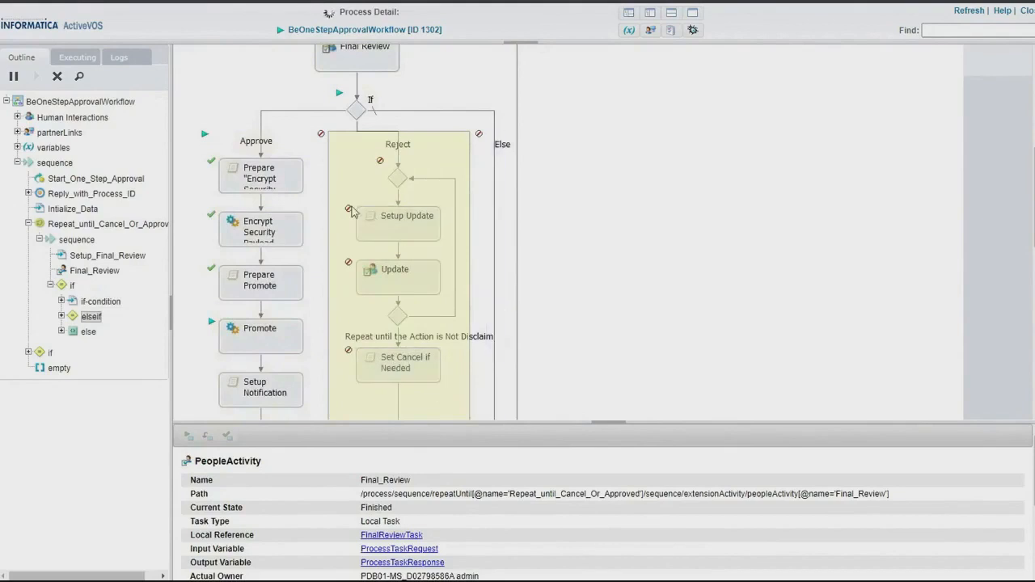
click(284, 156)
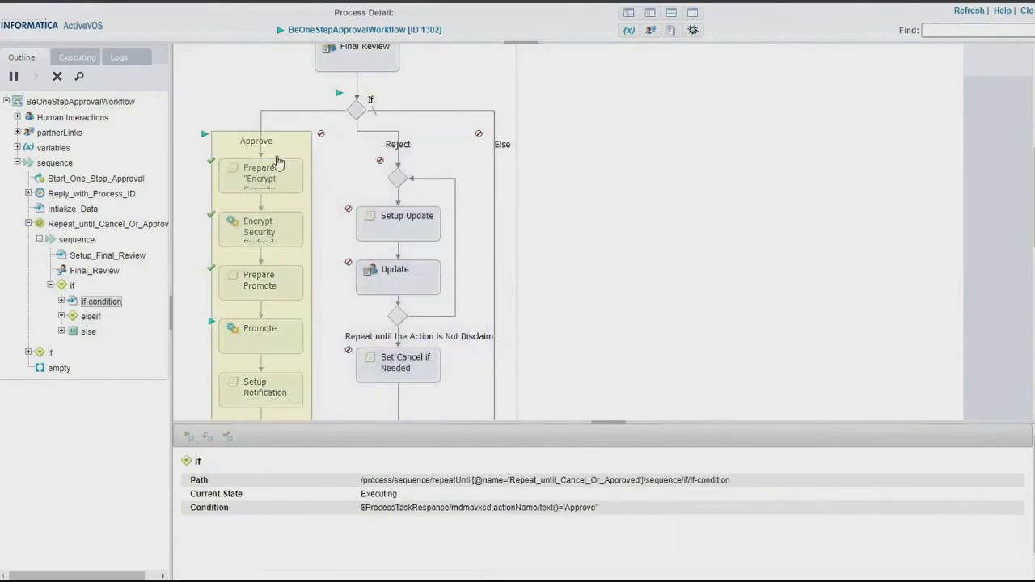
Inspect the Approve branch's Encrypt Security Payload and Promote activities, including the row ID in the promote input variable.
click(278, 241)
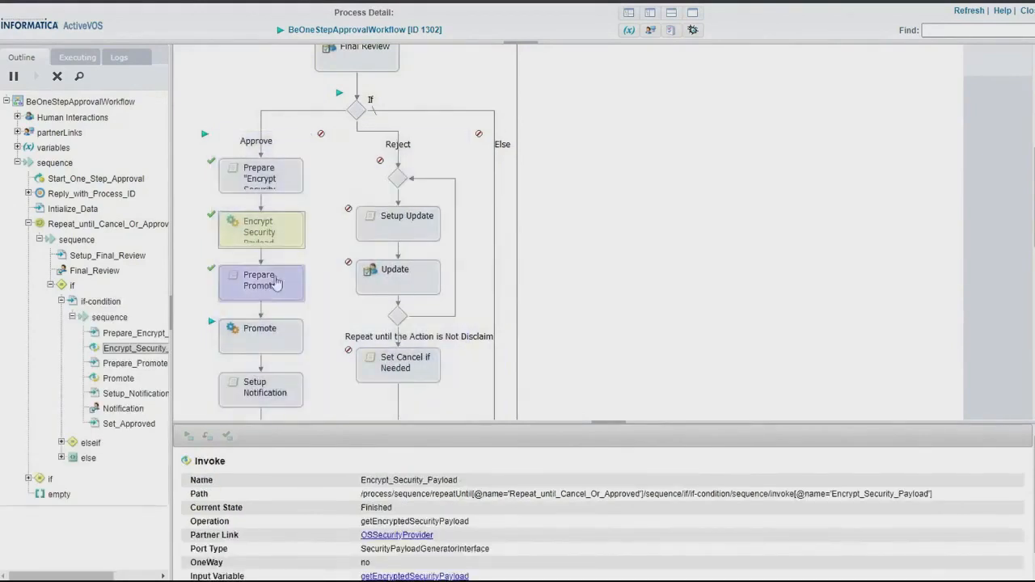
click(258, 340)
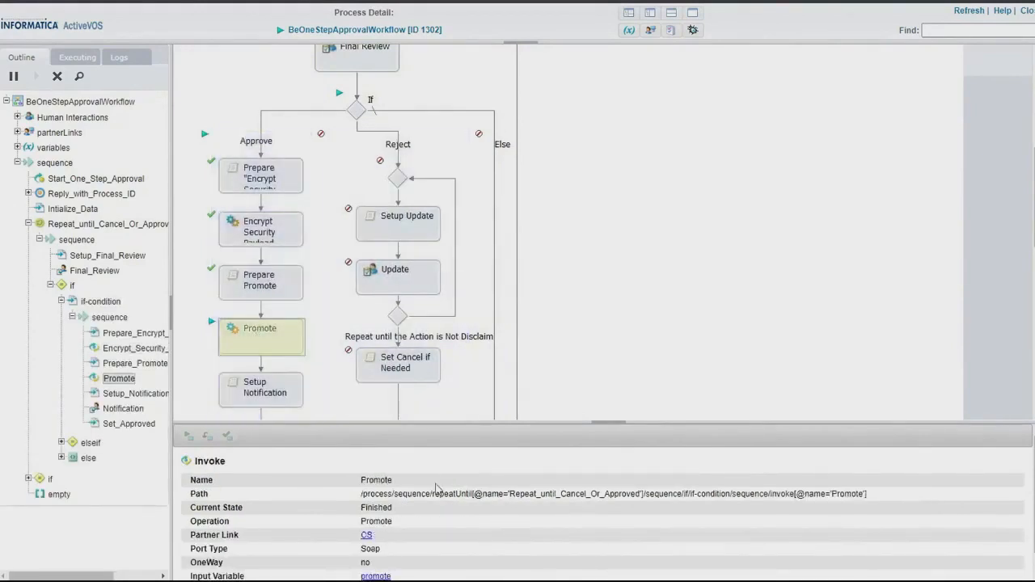
scroll(376, 549, down, 1)
click(376, 554)
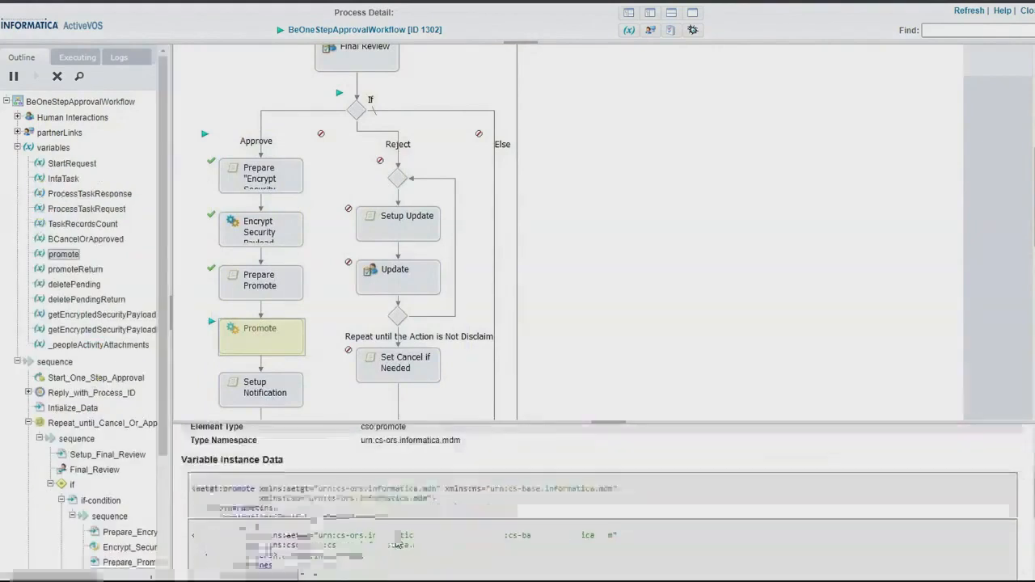
double_click(295, 484)
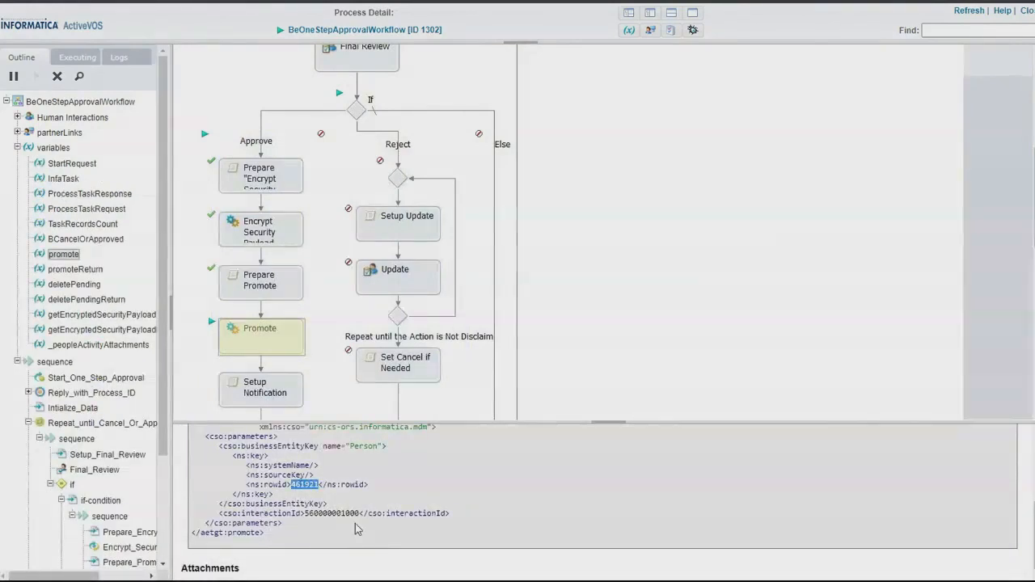
click(267, 346)
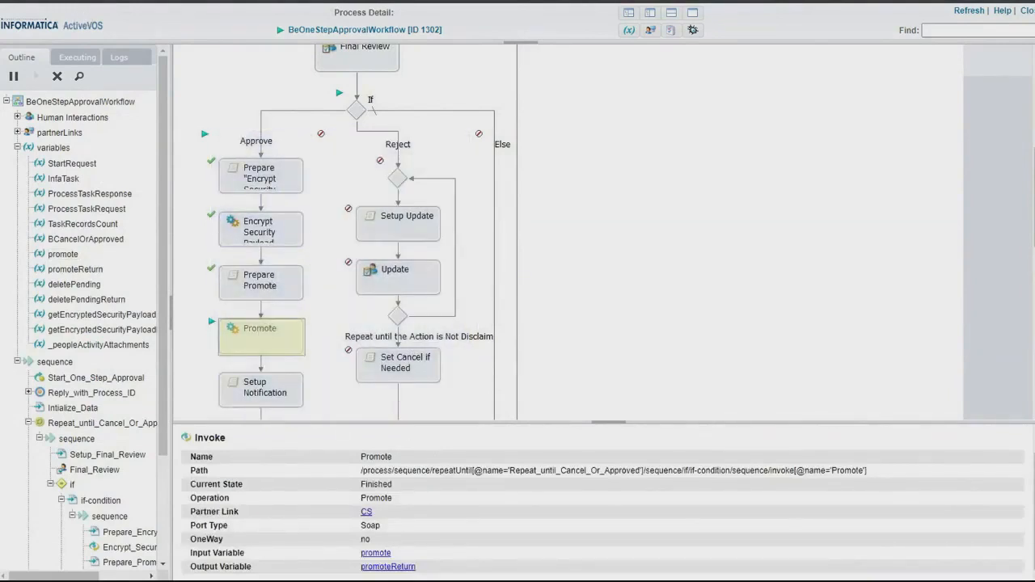
Examine the Notification activity after Promote and check which group is its potential owner.
scroll(344, 315, down, 8)
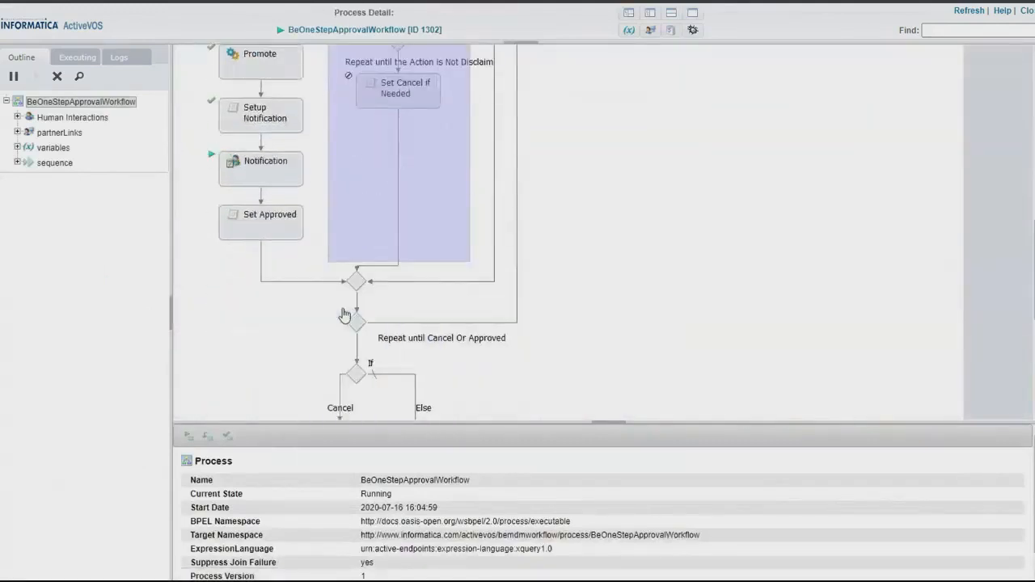
scroll(263, 121, up, 3)
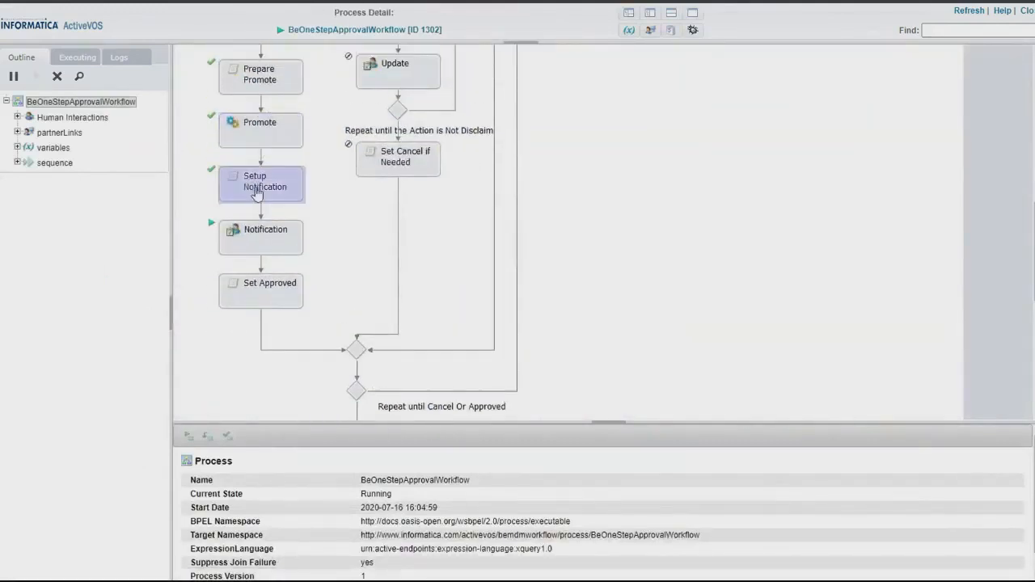
click(288, 249)
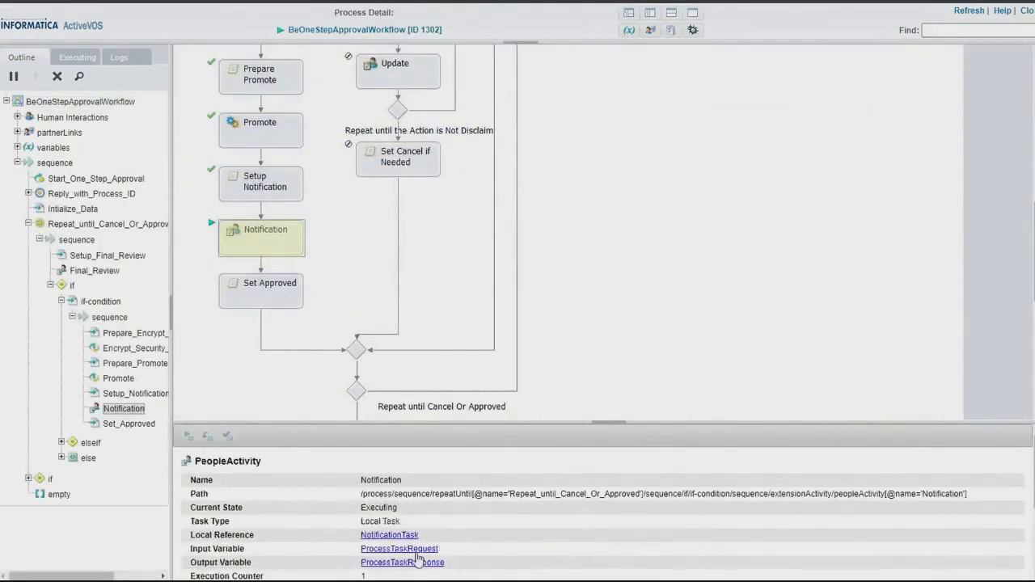
scroll(418, 558, down, 3)
double_click(529, 526)
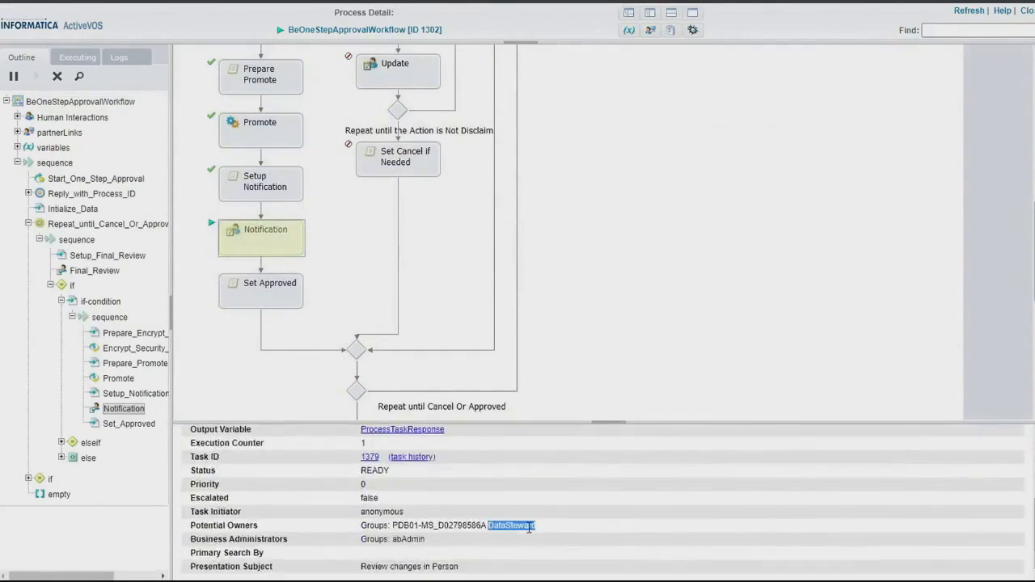
triple_click(529, 526)
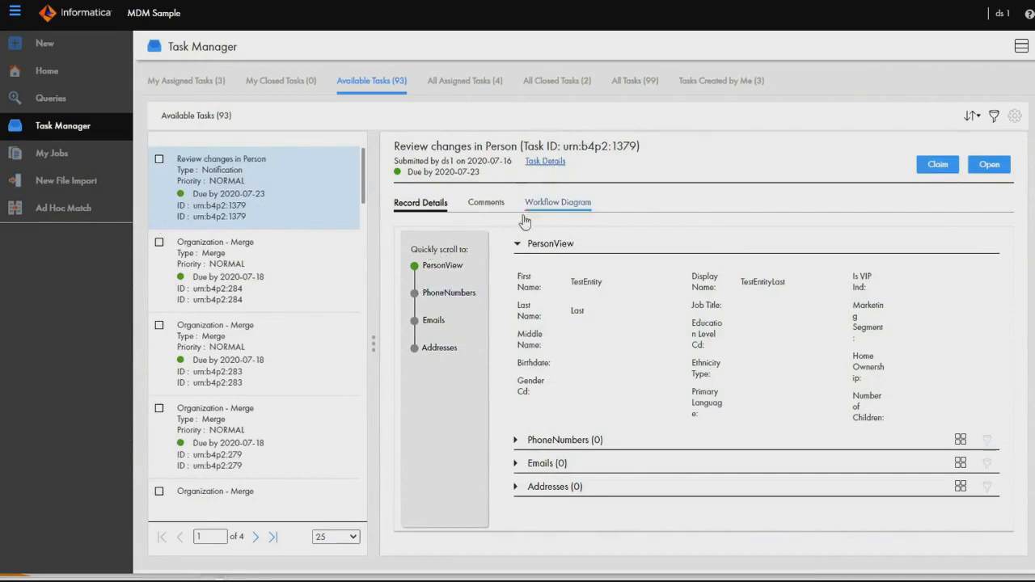
View the notification task's details in MDM Sample as ds1 and compare them with the Notification activity's ProcessTaskRequest data in ActiveVOS.
click(545, 161)
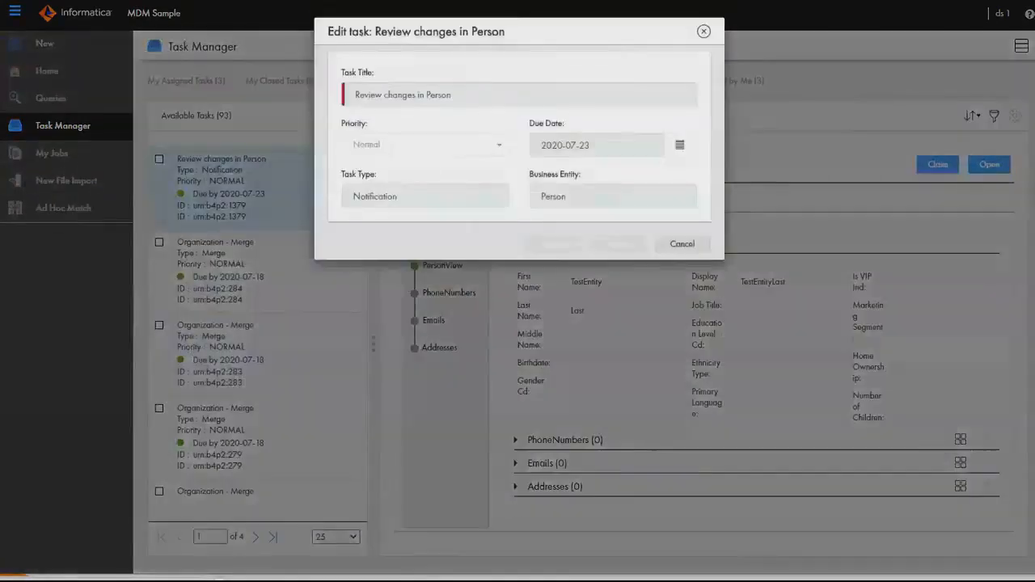
drag(445, 36, 450, 62)
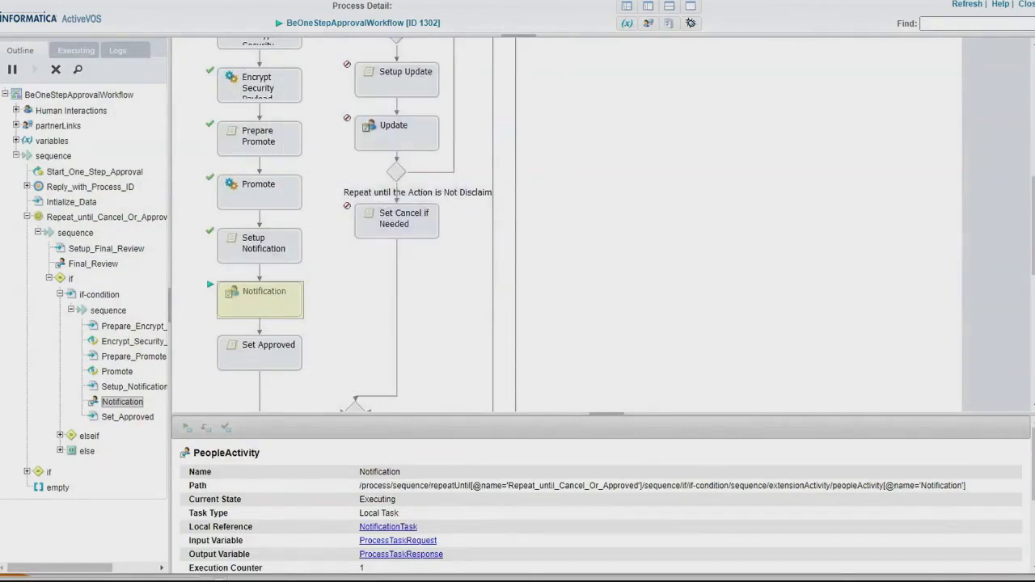
click(418, 545)
scroll(467, 544, down, 3)
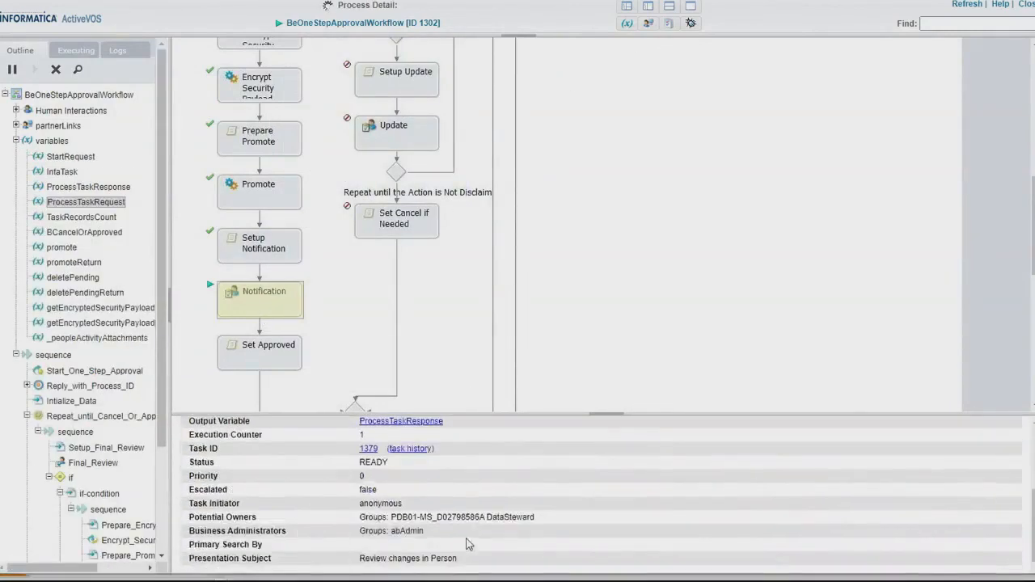
scroll(422, 495, down, 10)
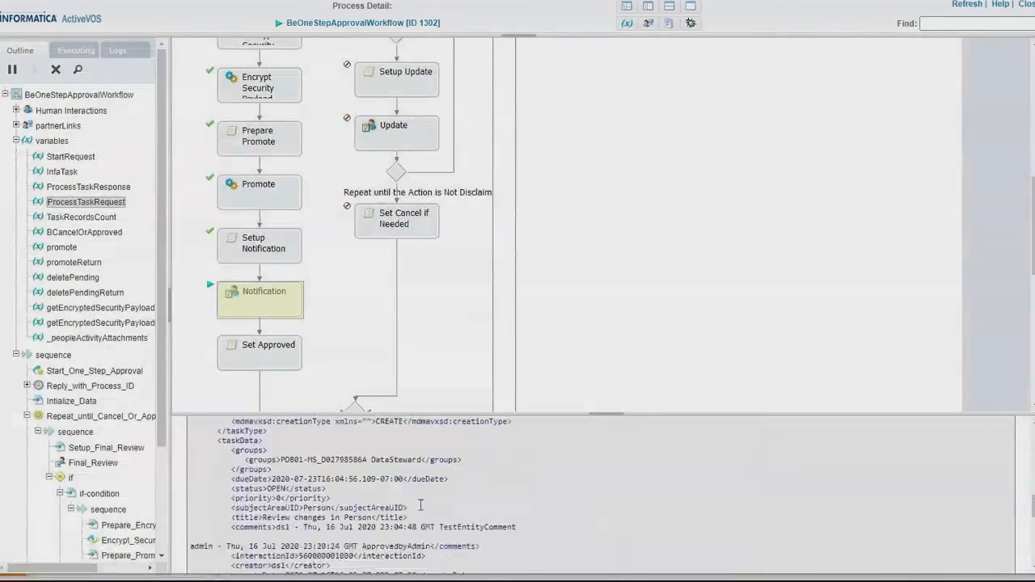
scroll(421, 505, up, 3)
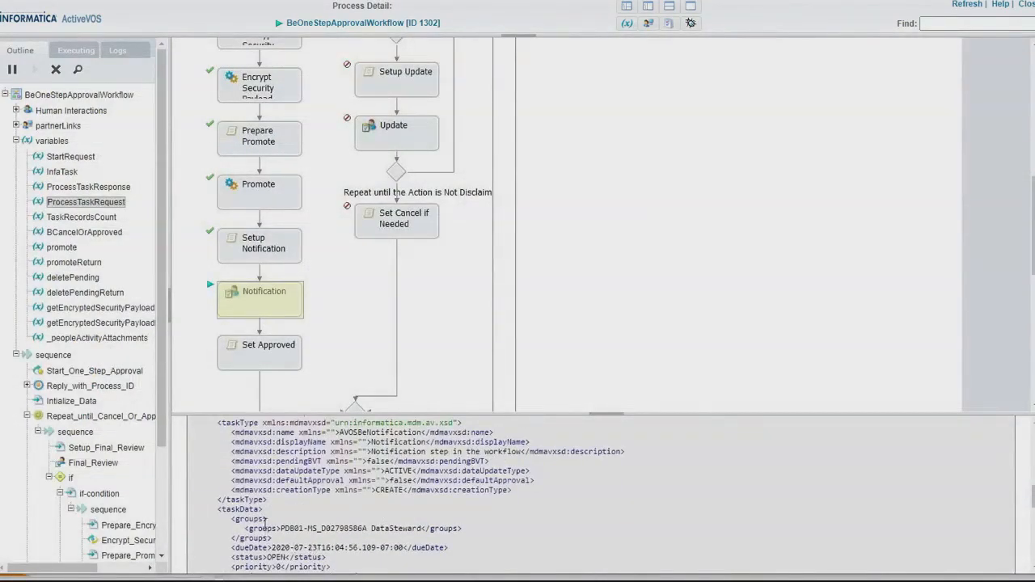
scroll(265, 515, up, 3)
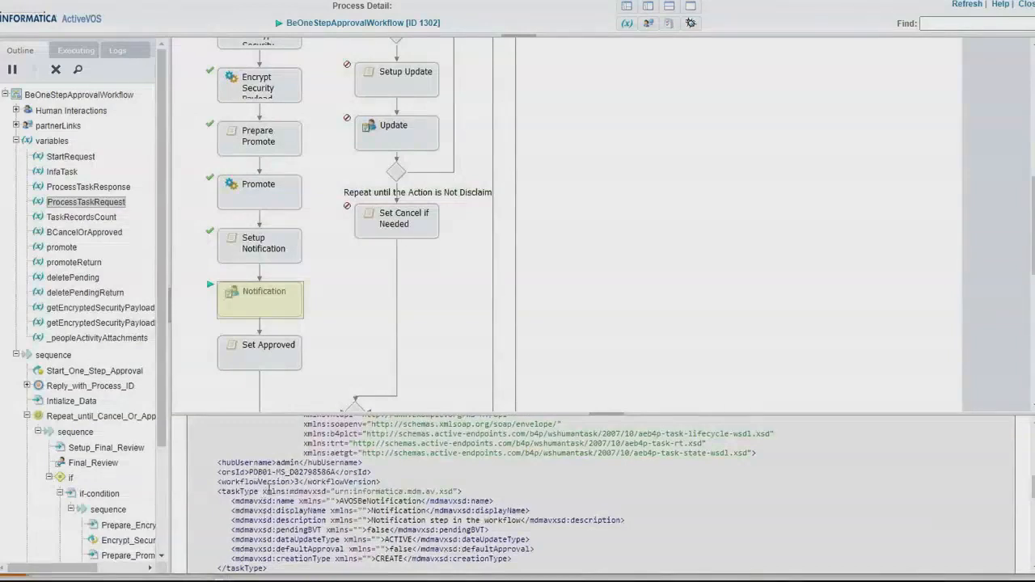
scroll(287, 490, down, 3)
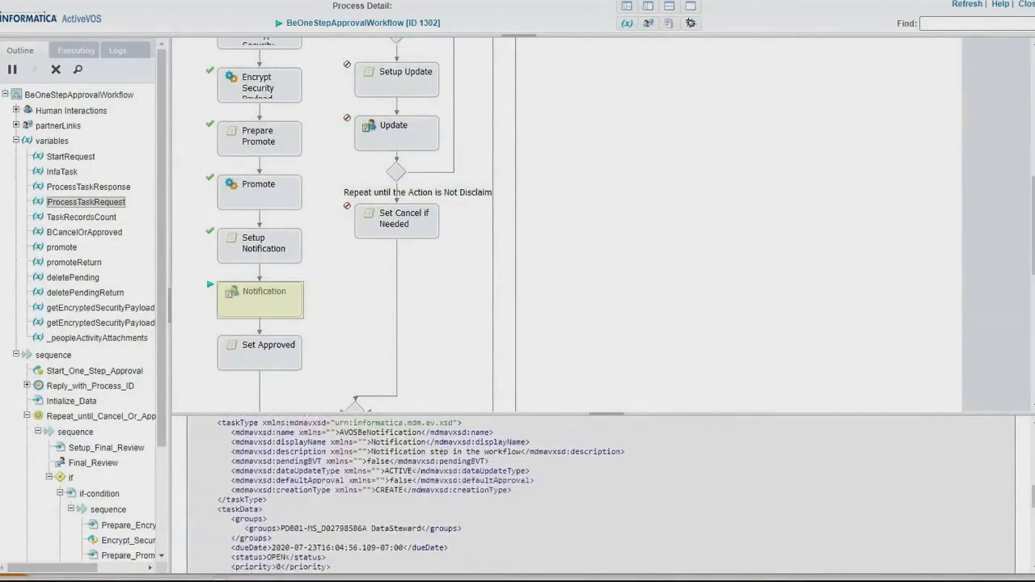
scroll(443, 538, down, 3)
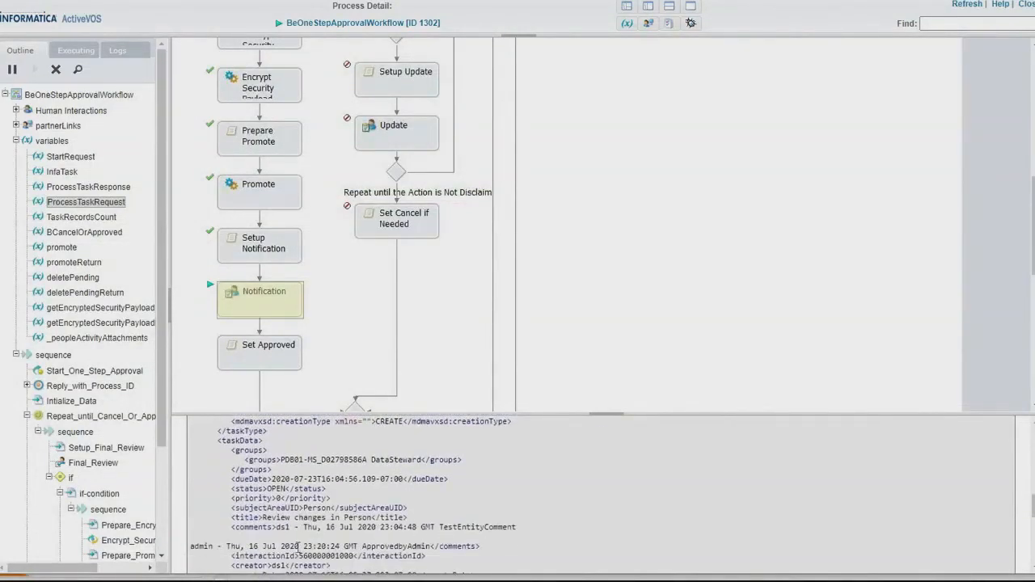
drag(263, 524, 419, 511)
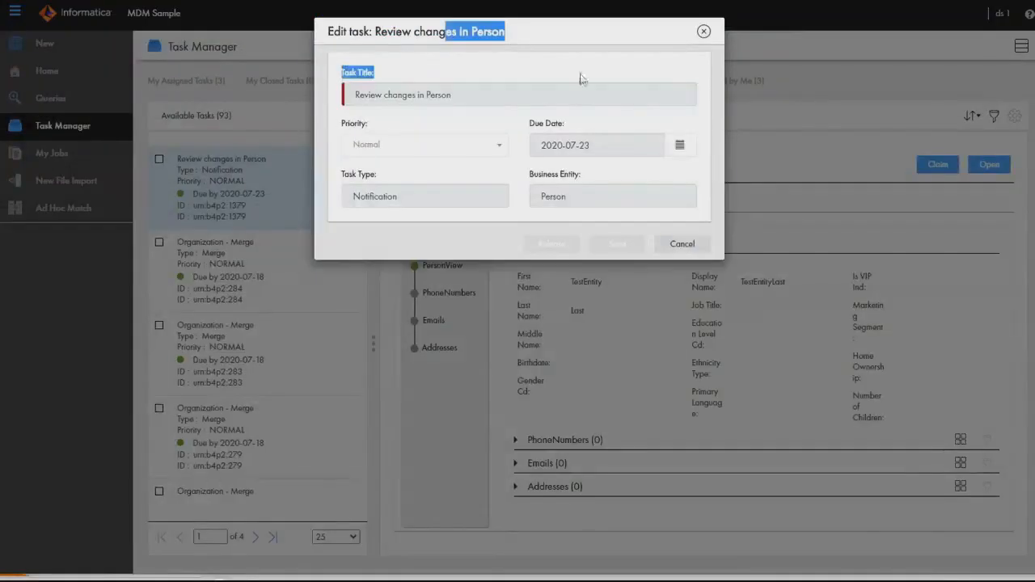
Return to MDM Sample as ds1, close the task details, and view the notification task's comments and workflow diagram.
click(682, 244)
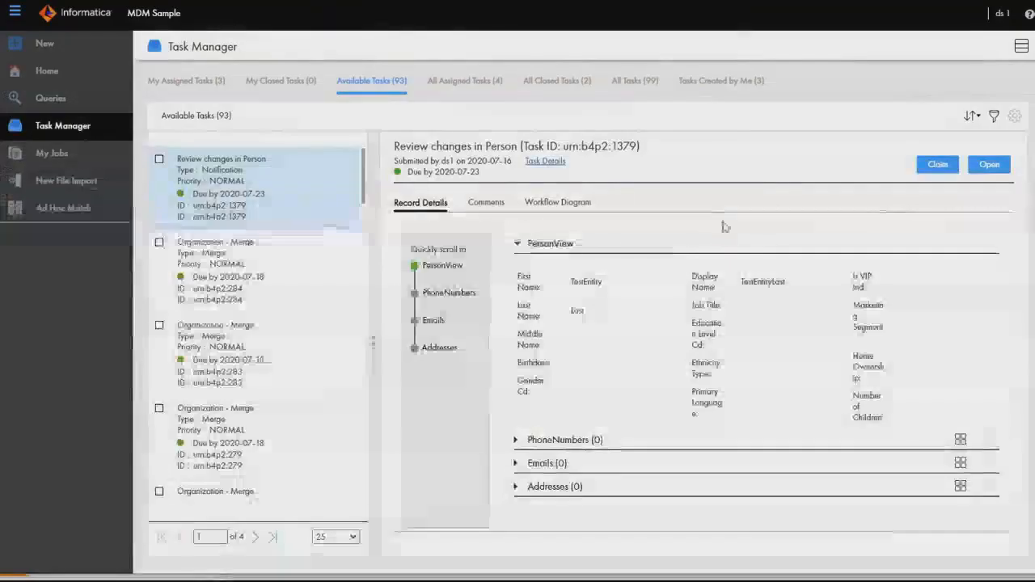
click(488, 207)
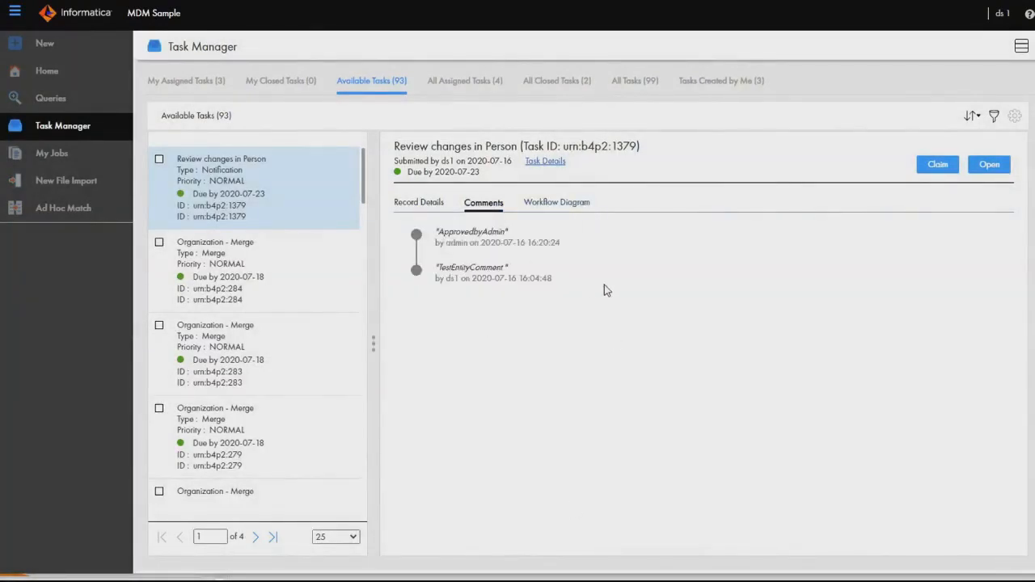
drag(604, 285, 601, 200)
click(570, 200)
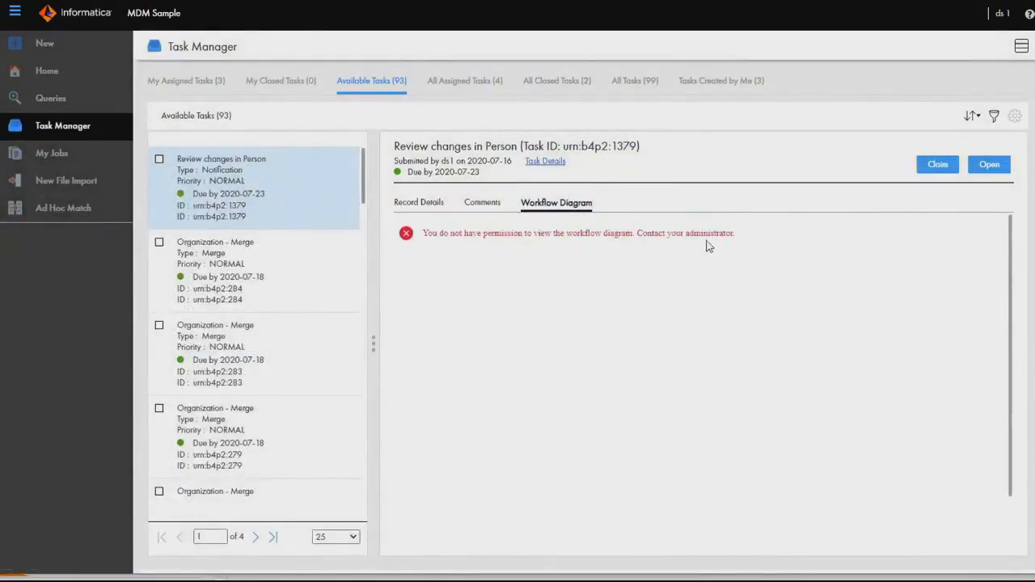
drag(737, 234, 406, 234)
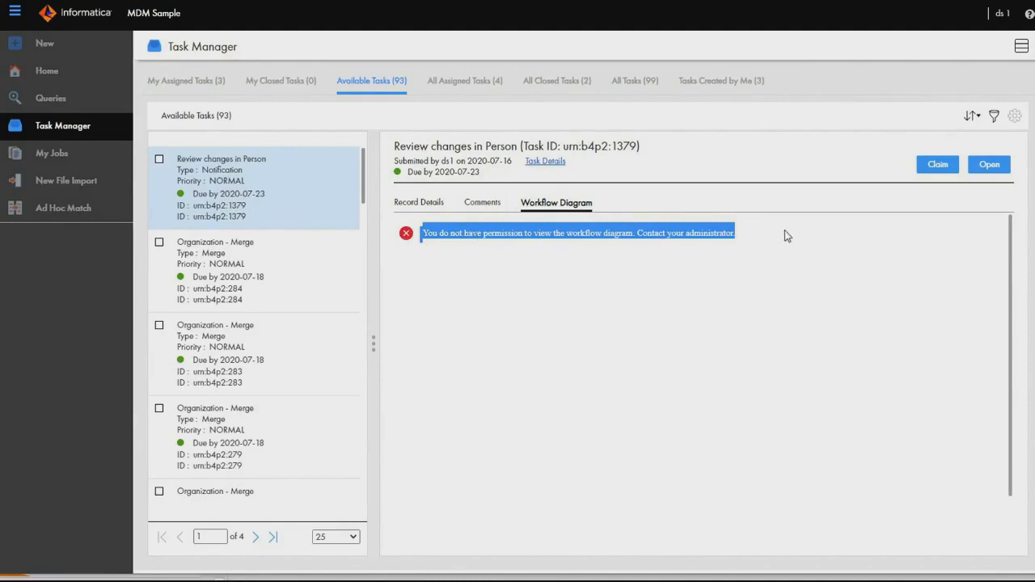
click(423, 232)
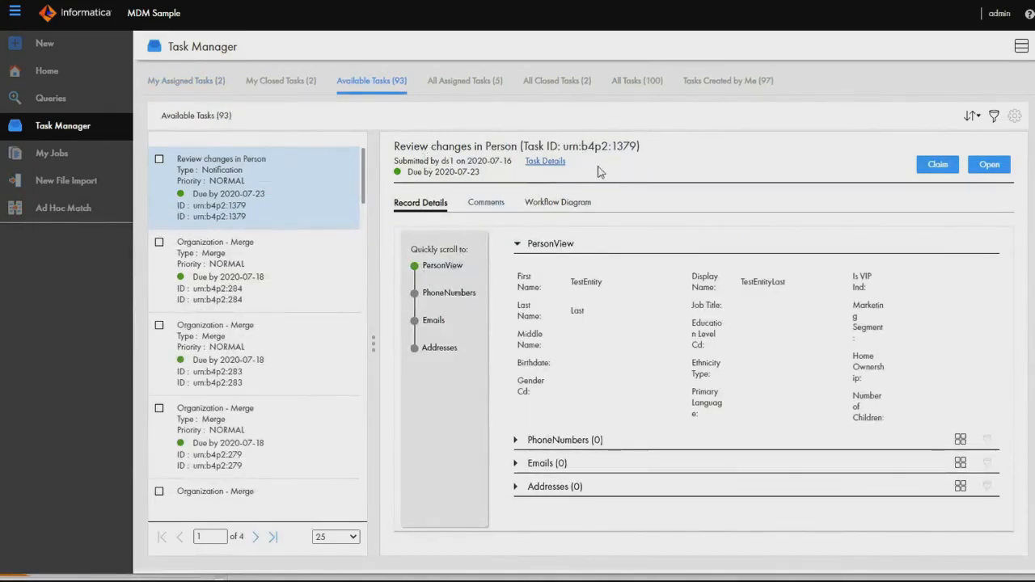
View the notification task's workflow diagram as admin, and try to view the task's details in the t admin session's split task view.
click(563, 205)
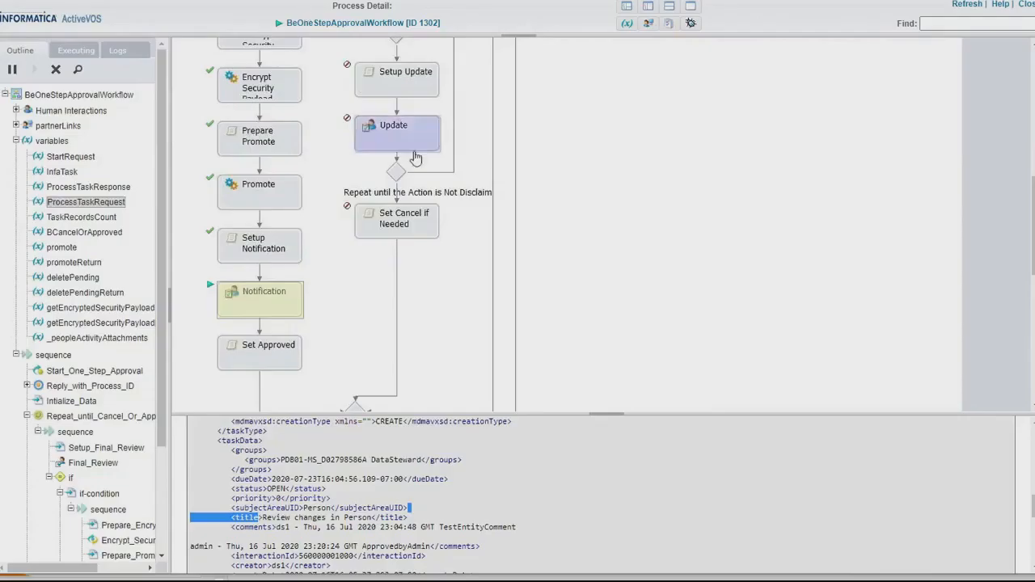
scroll(468, 185, up, 5)
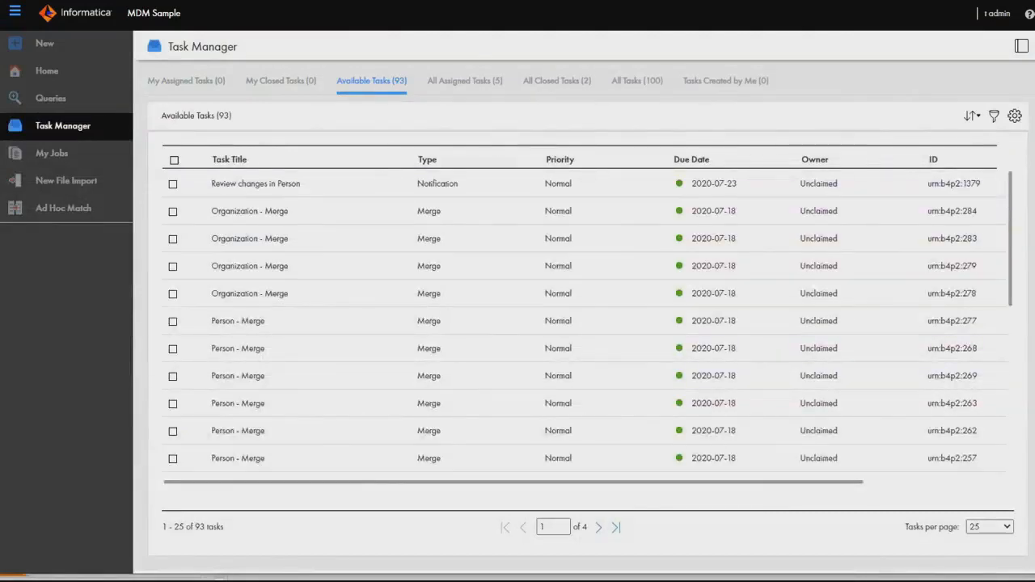
click(1029, 13)
click(1005, 16)
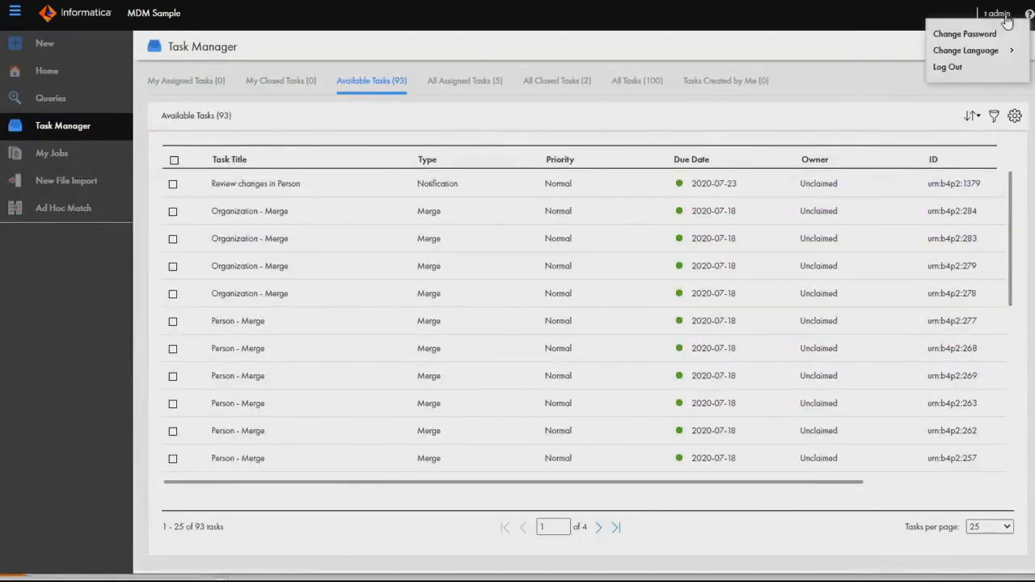
click(692, 119)
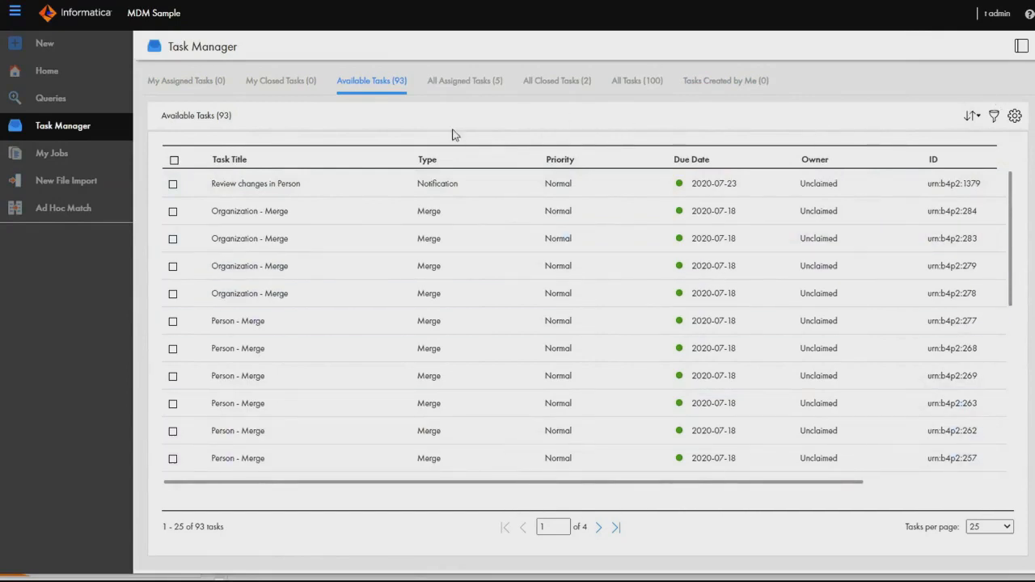
click(1022, 46)
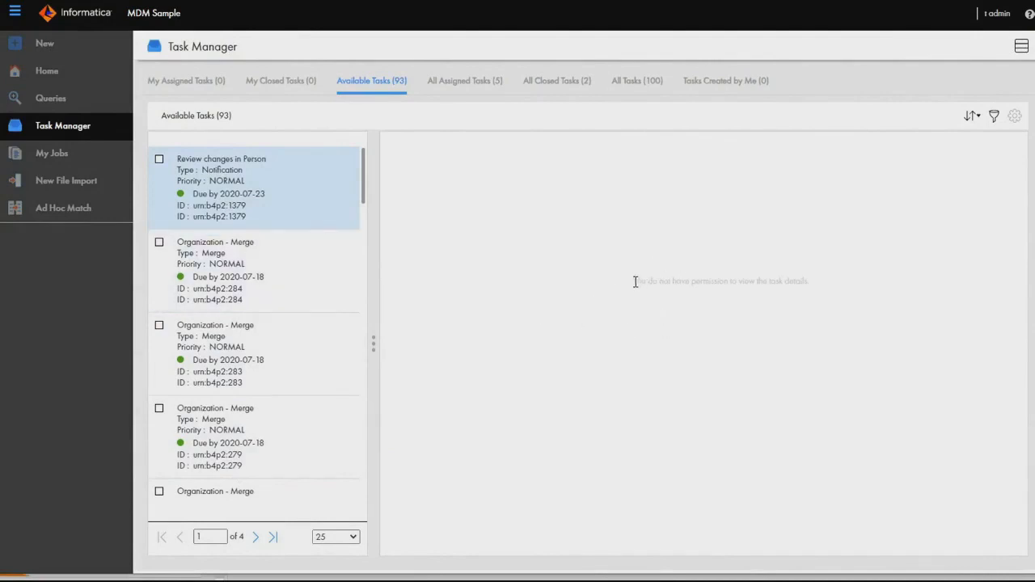
drag(656, 280, 827, 264)
Select the Review changes in Person notification and the Organization - Merge tasks 284 and 283, and assign all three to ds 1.
click(159, 159)
click(159, 243)
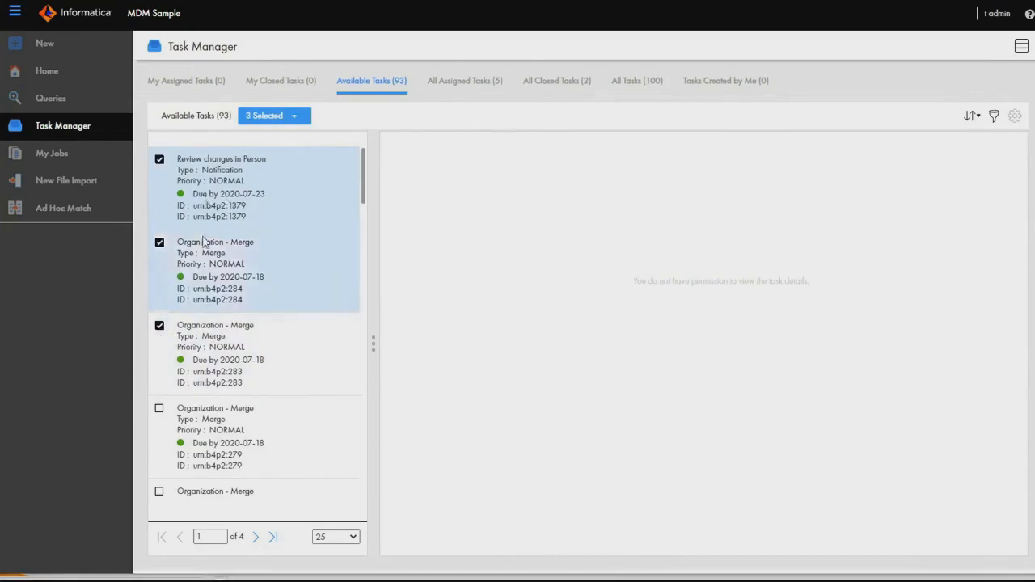
click(304, 118)
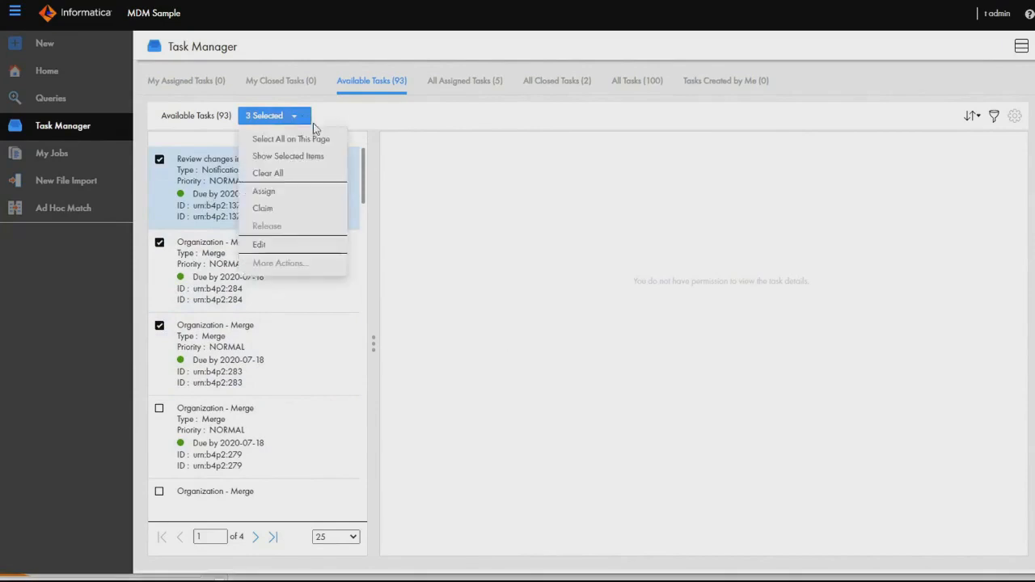
click(288, 194)
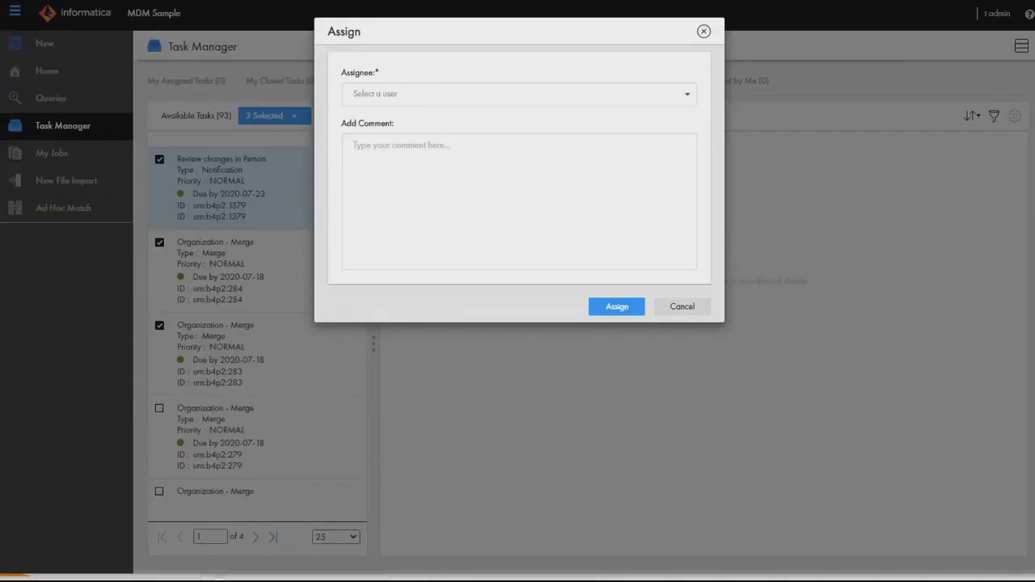
click(687, 95)
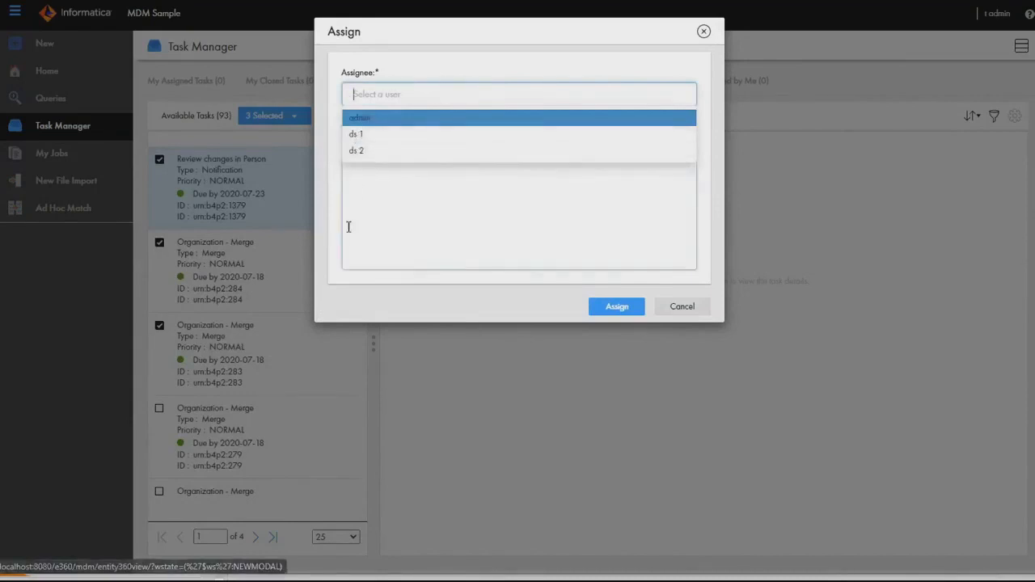
click(376, 135)
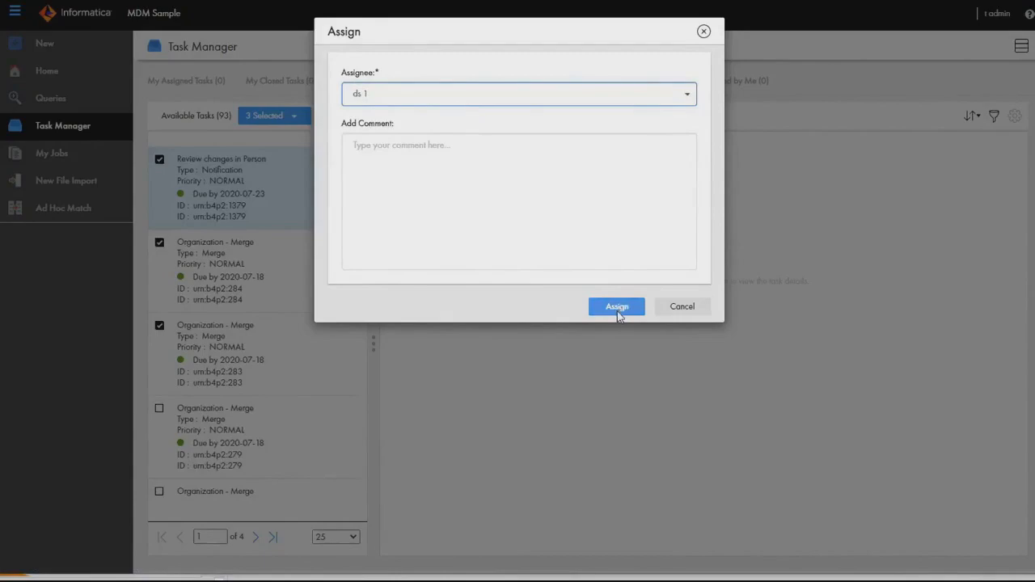
click(617, 309)
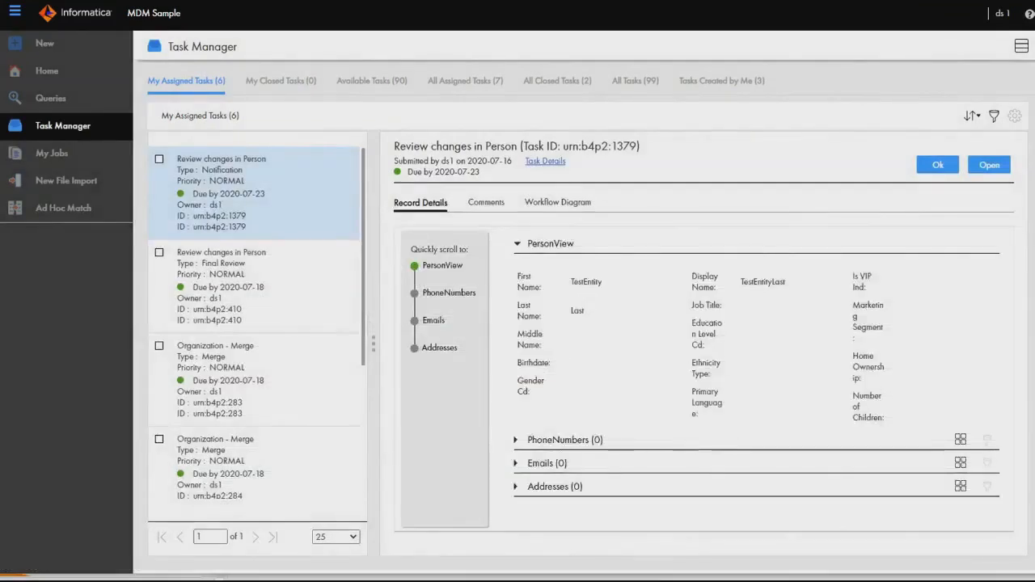
In the ds 1 session, select the Person Notification, Person Final Review and Organization - Merge 283 tasks and open them for bulk editing.
click(160, 159)
click(161, 253)
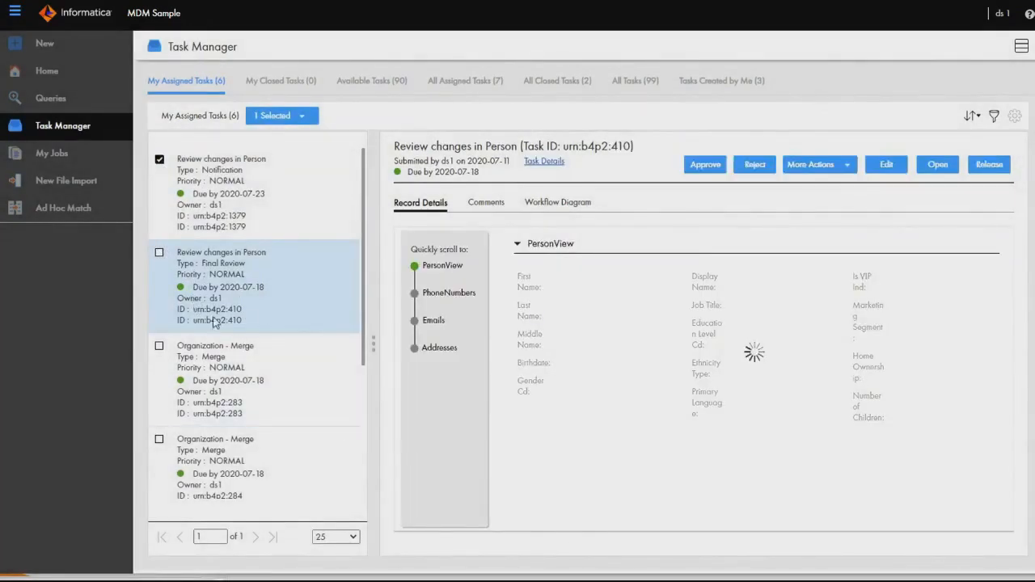
click(160, 254)
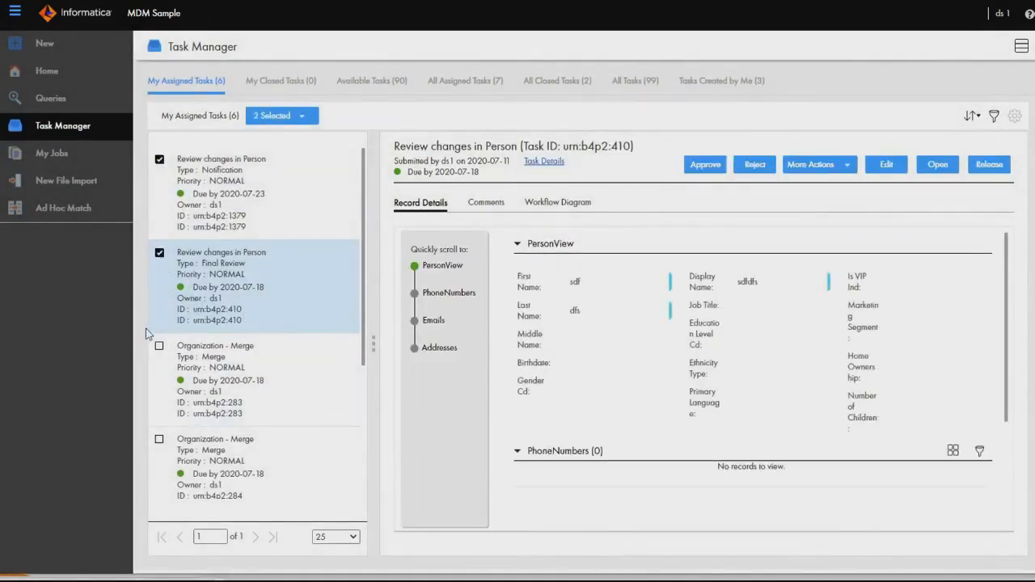
click(159, 347)
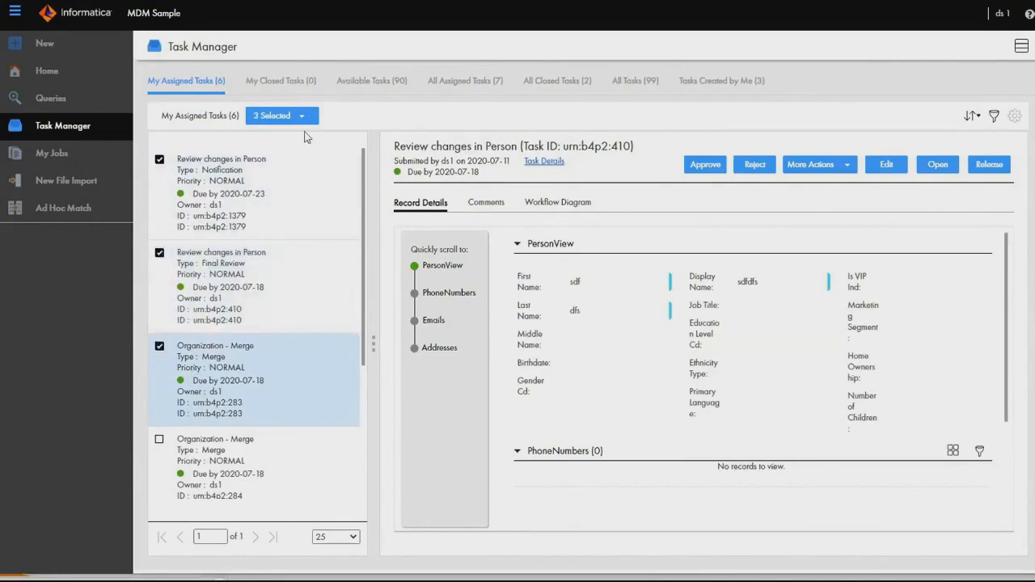
click(302, 119)
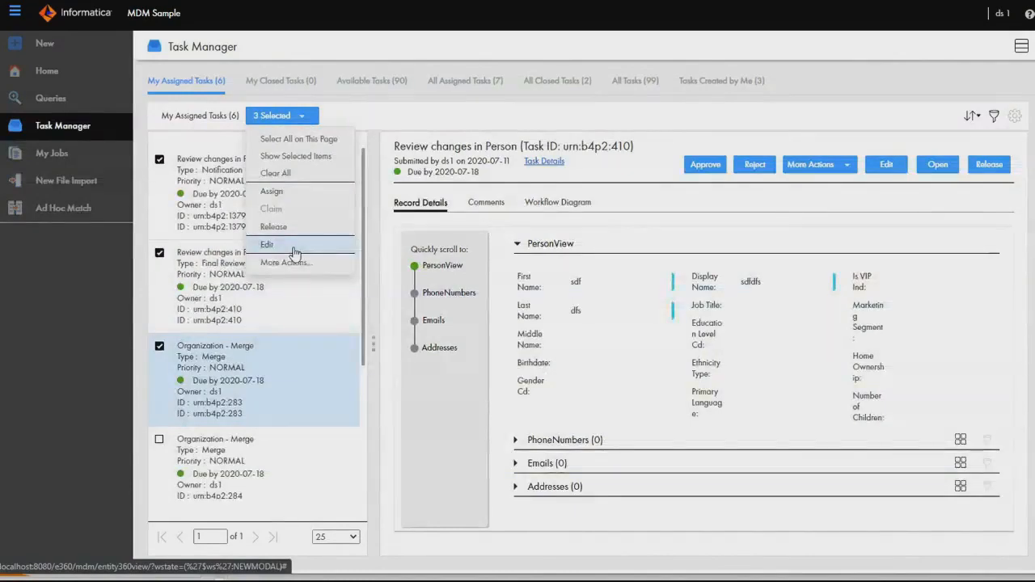
click(267, 244)
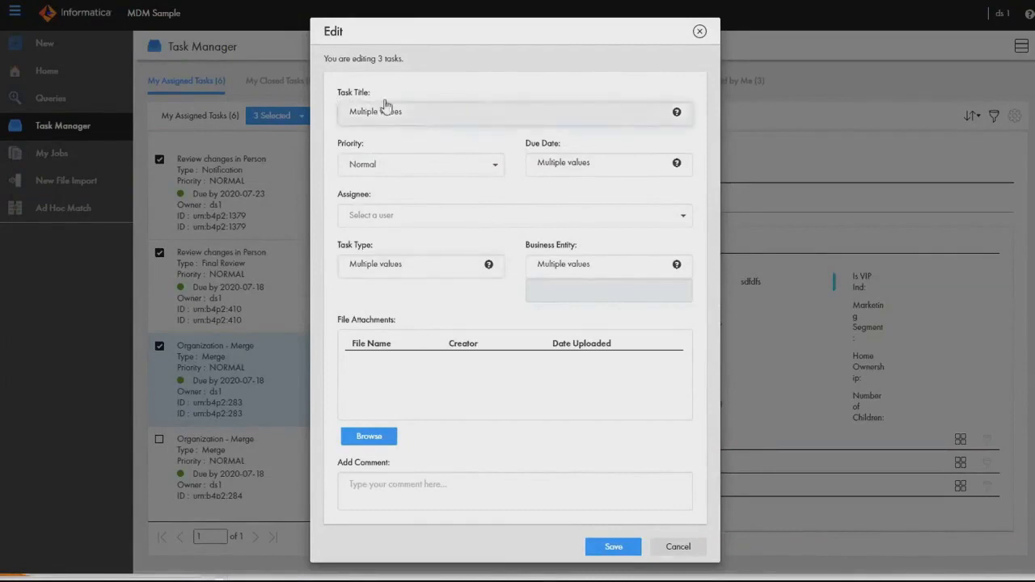
Set the three selected tasks' title to TestTitle and their priority to High, and save the changes.
click(484, 122)
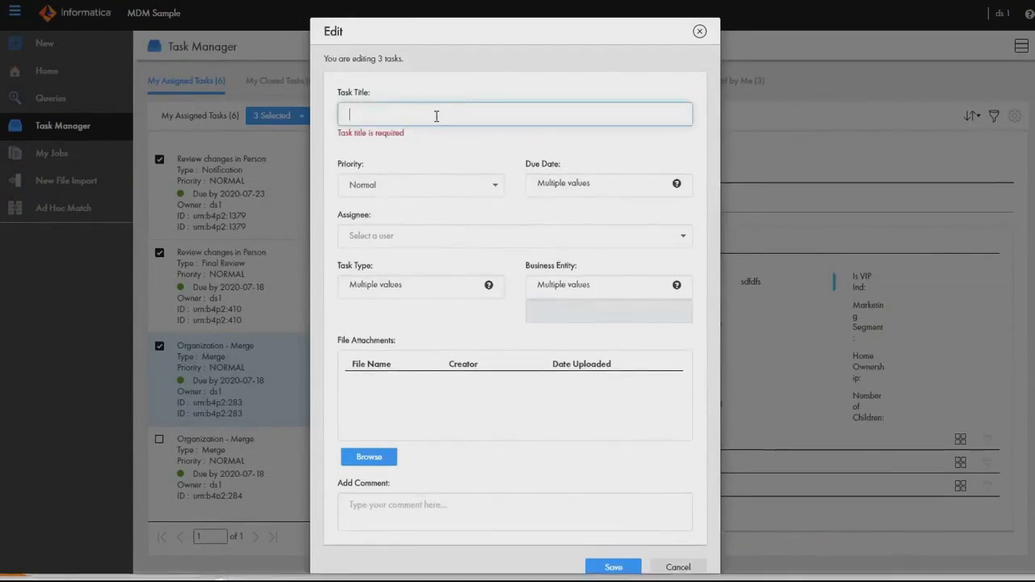
text(TestTitl)
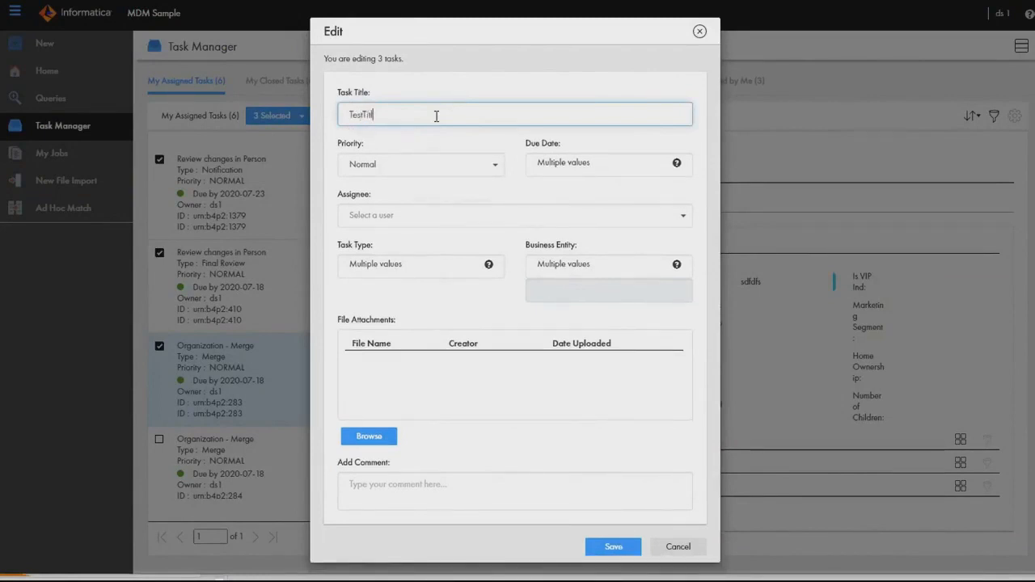
text(e)
click(457, 164)
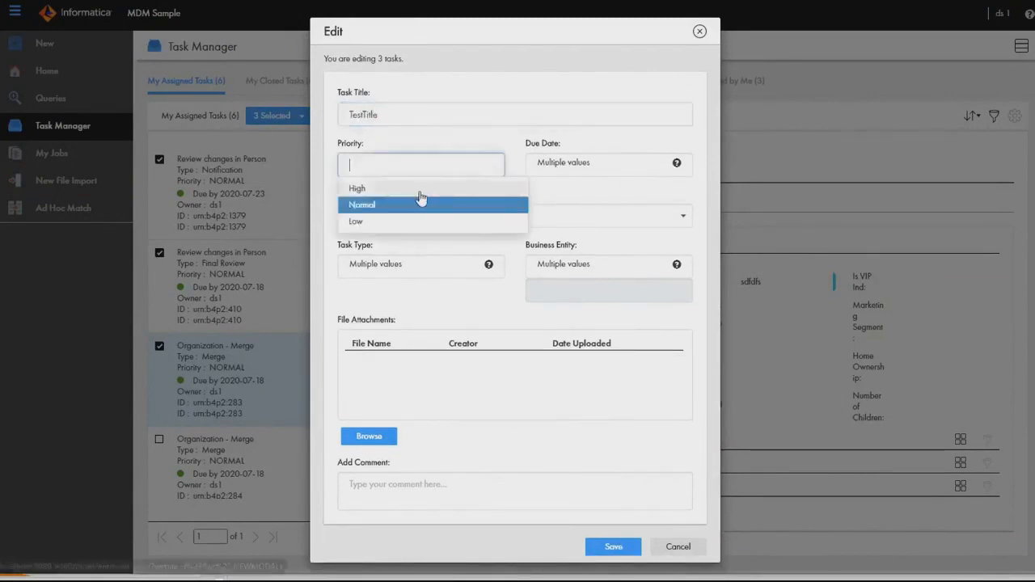
click(425, 185)
click(621, 180)
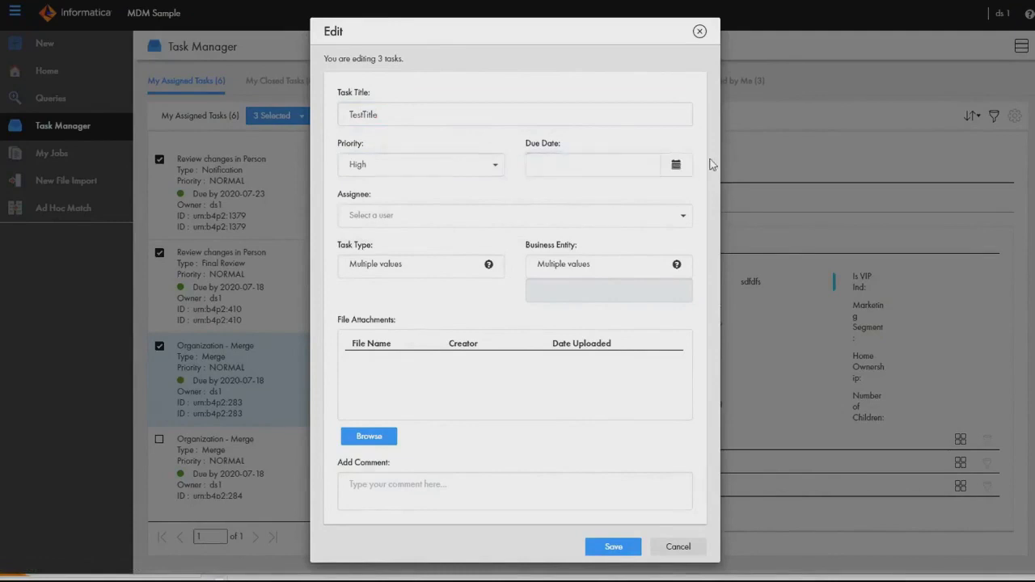
click(410, 227)
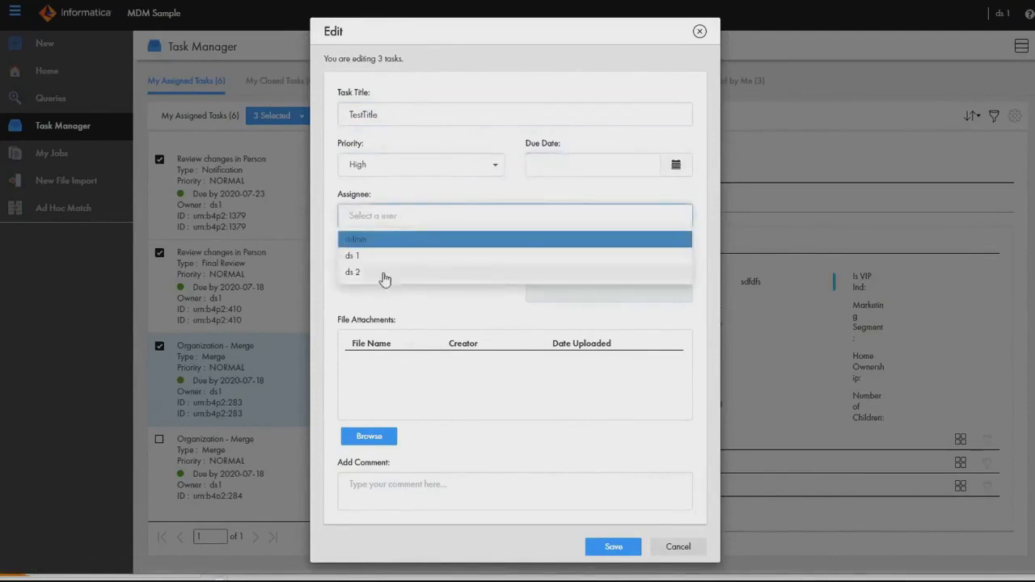
click(429, 204)
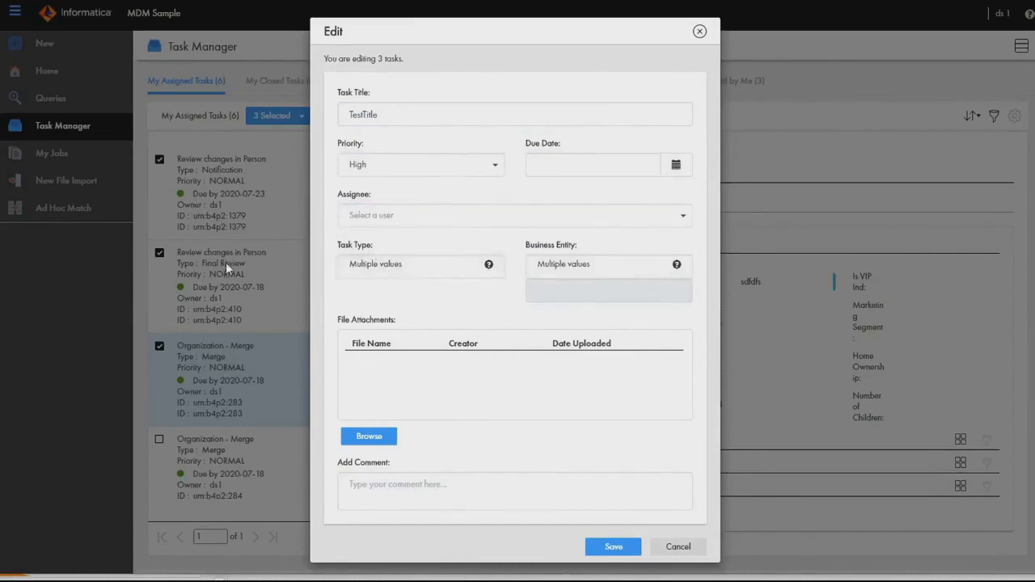
click(614, 547)
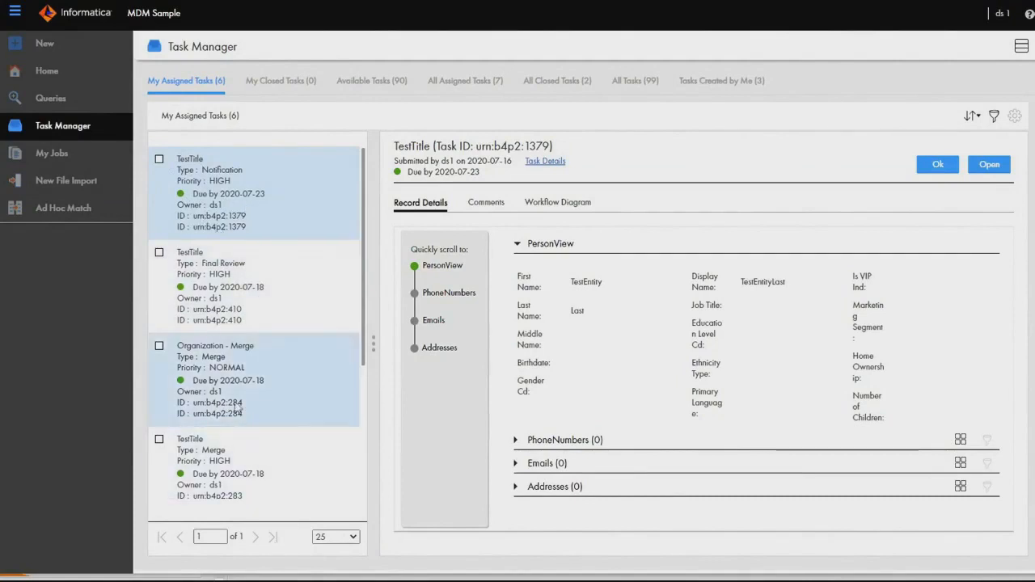
Select the TestTitle Notification and Final Review tasks and check which additional task actions can be performed on both together.
click(346, 537)
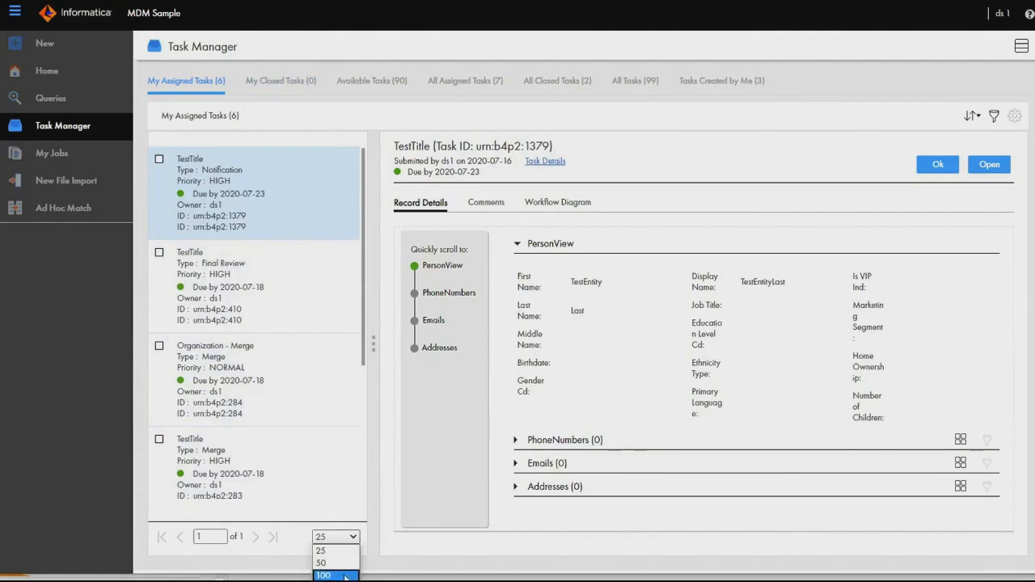
click(159, 159)
click(159, 159)
click(159, 252)
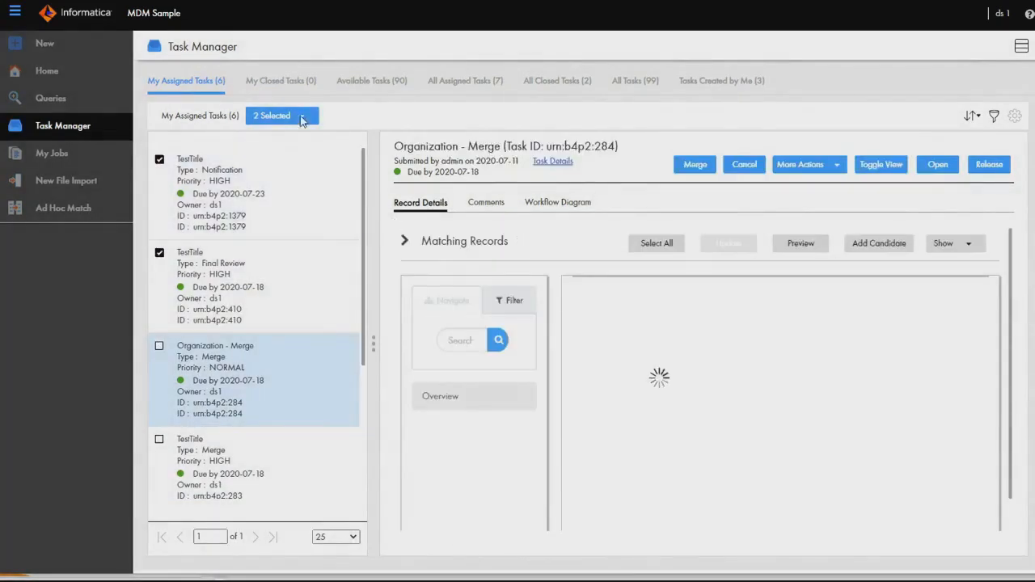
click(300, 117)
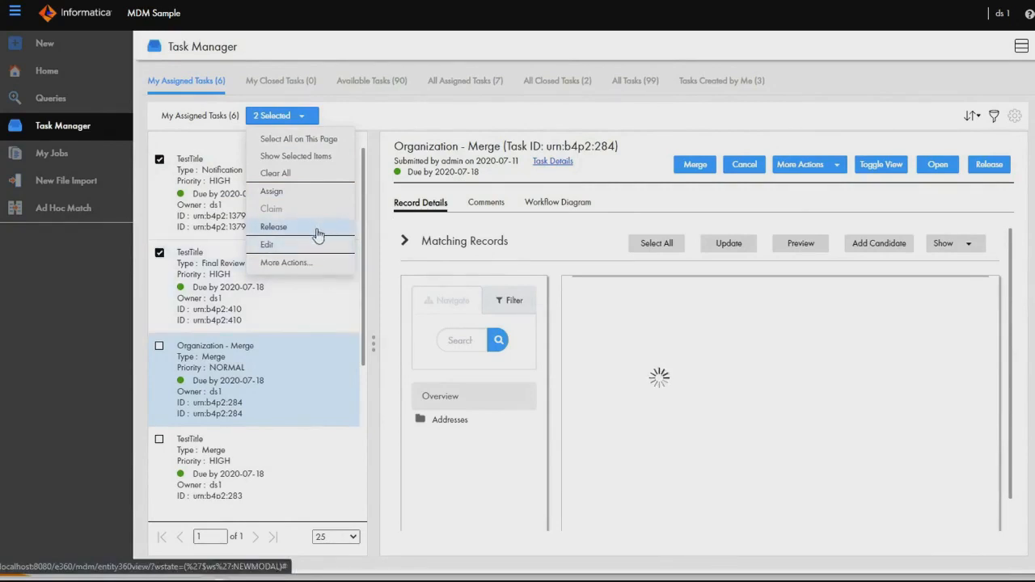
click(833, 167)
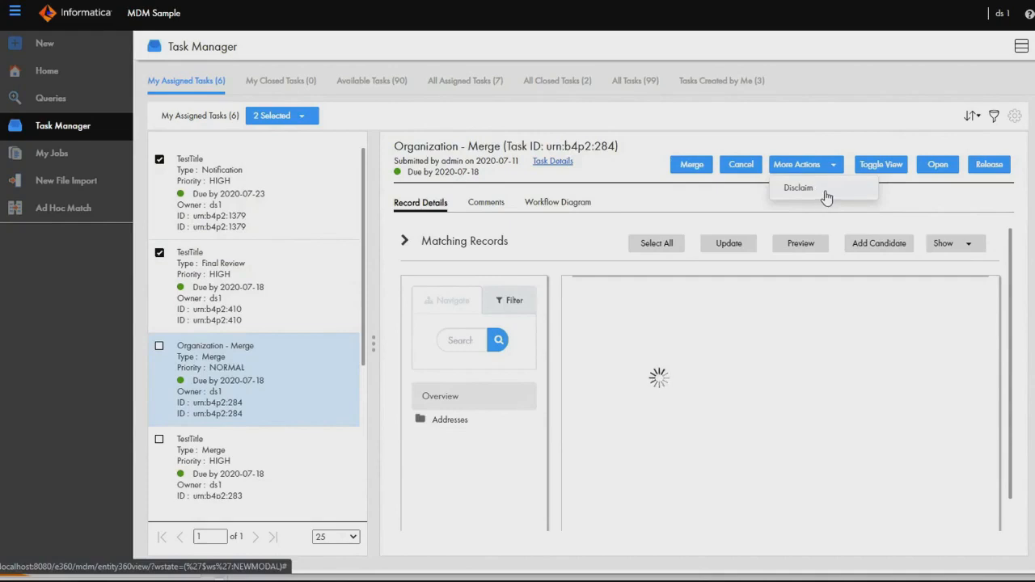
click(283, 115)
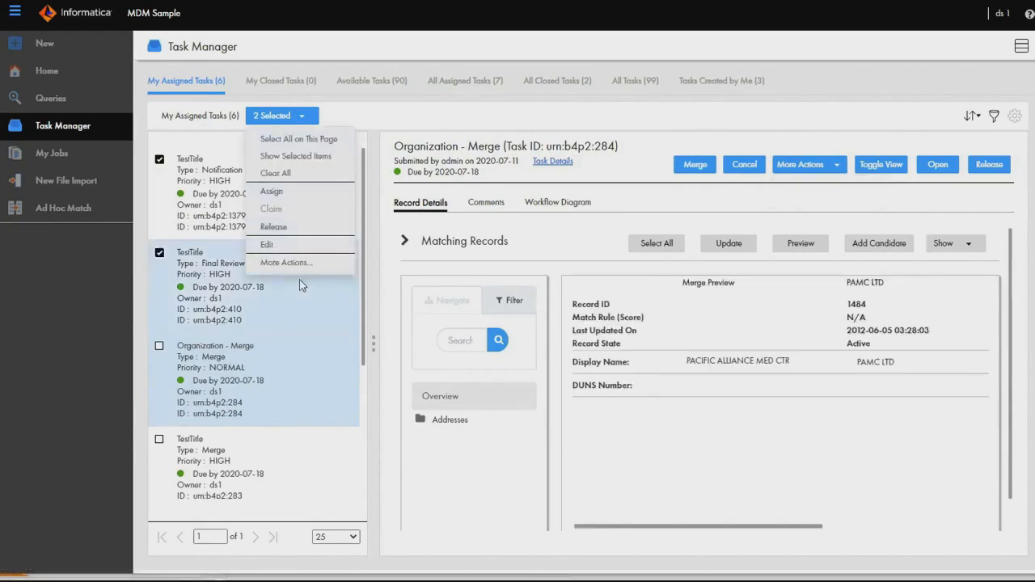
click(316, 266)
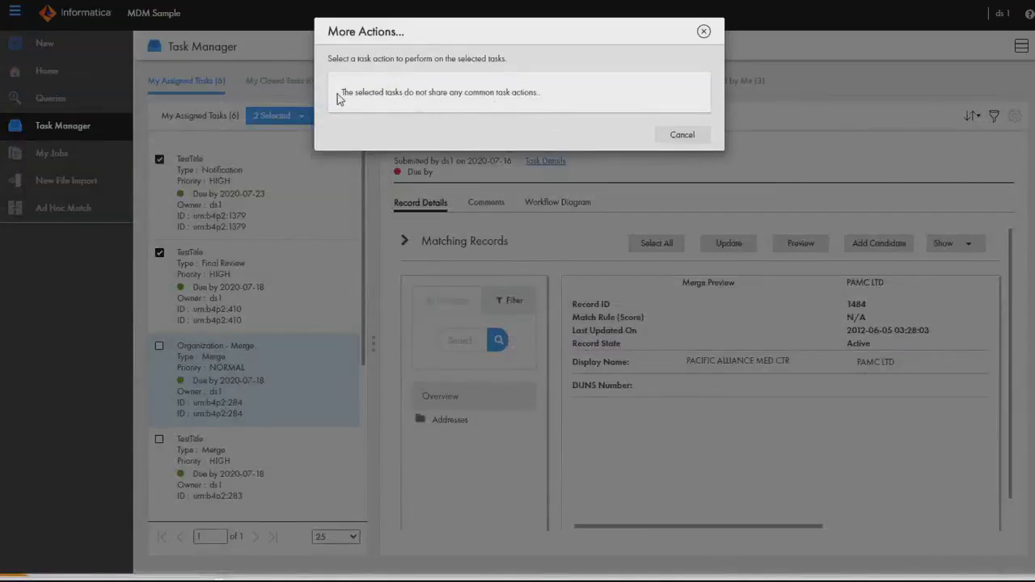
drag(340, 95, 507, 107)
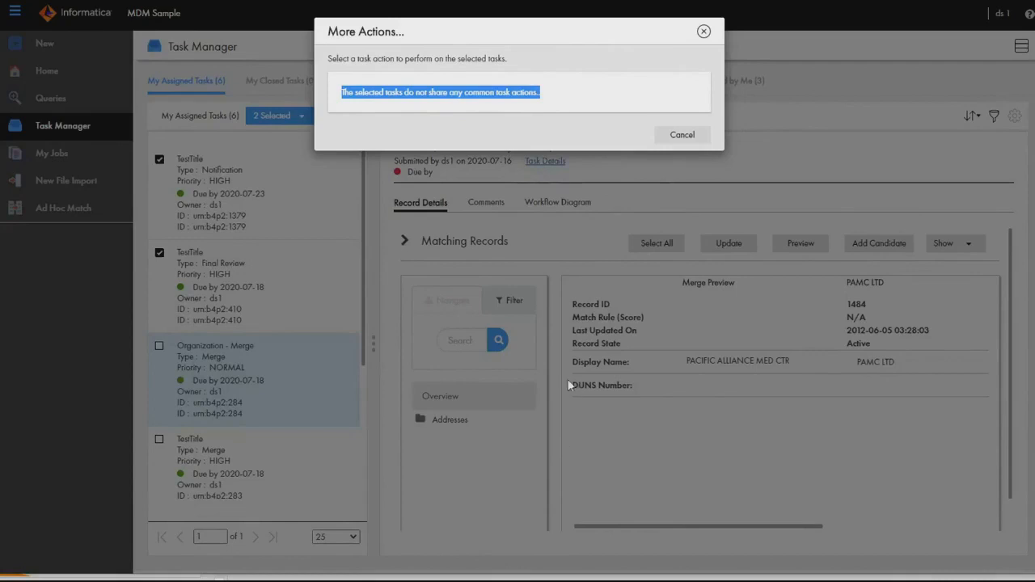
key(alt+Tab)
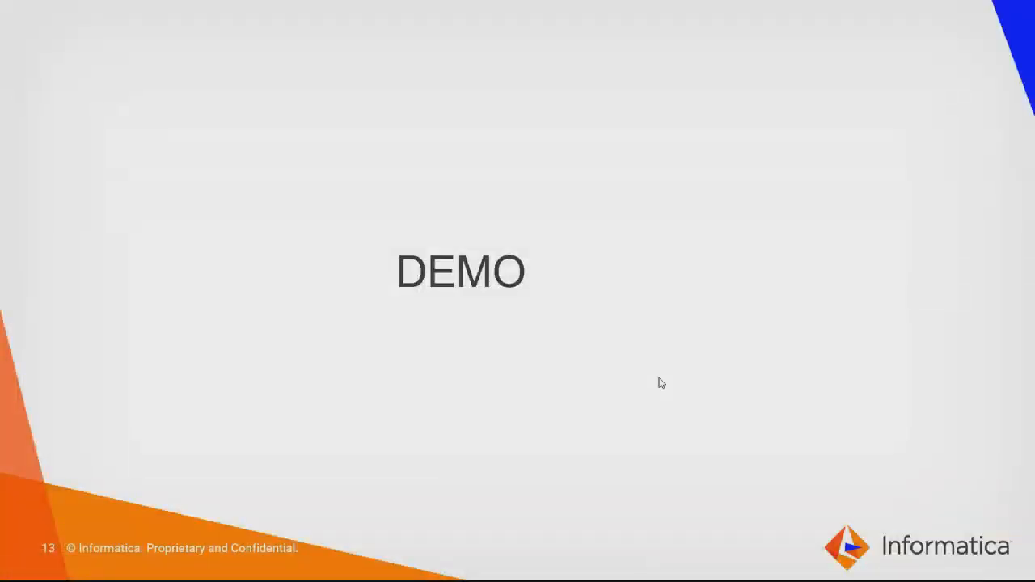
click(659, 378)
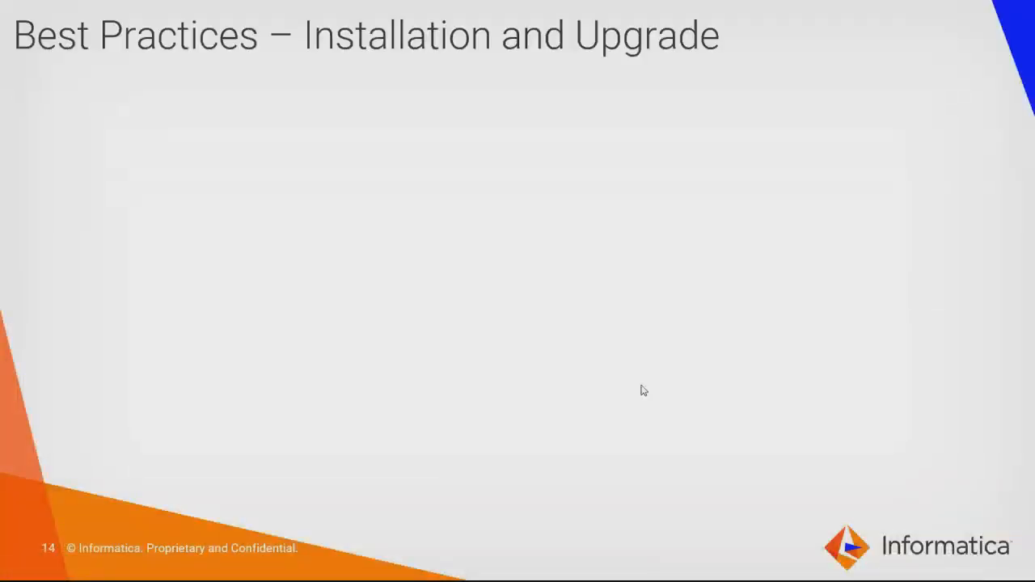
click(577, 406)
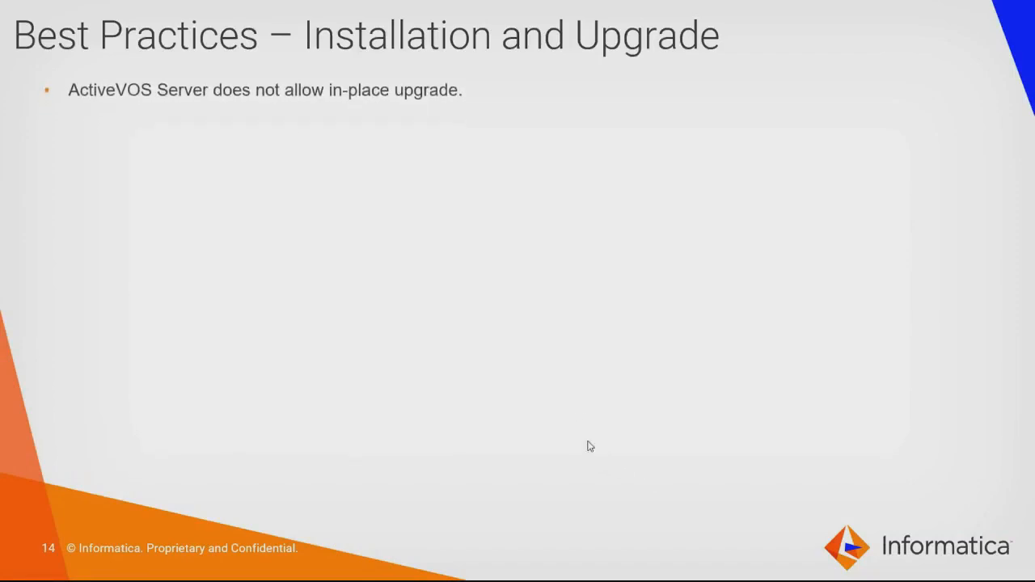